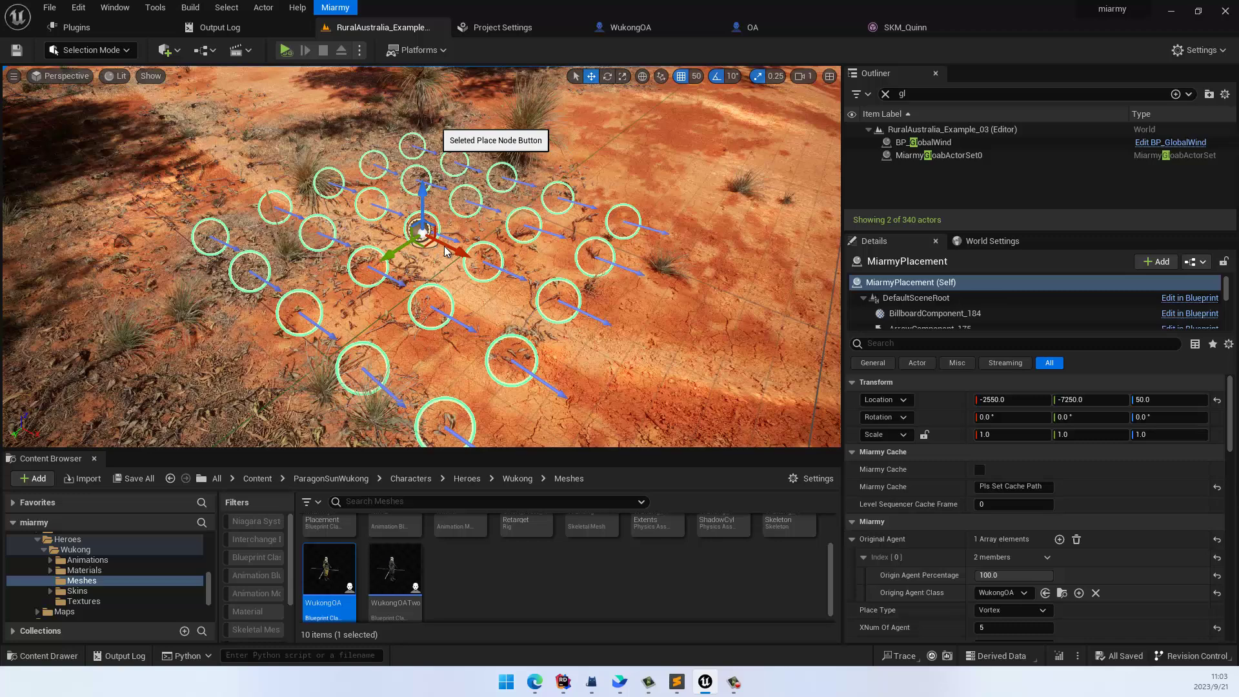
# Step: Filter an agent's details by "miarmy" and compare the Agent ID and Agent Noise 0~1 ID of three front-row agents
pyautogui.click(528, 266)
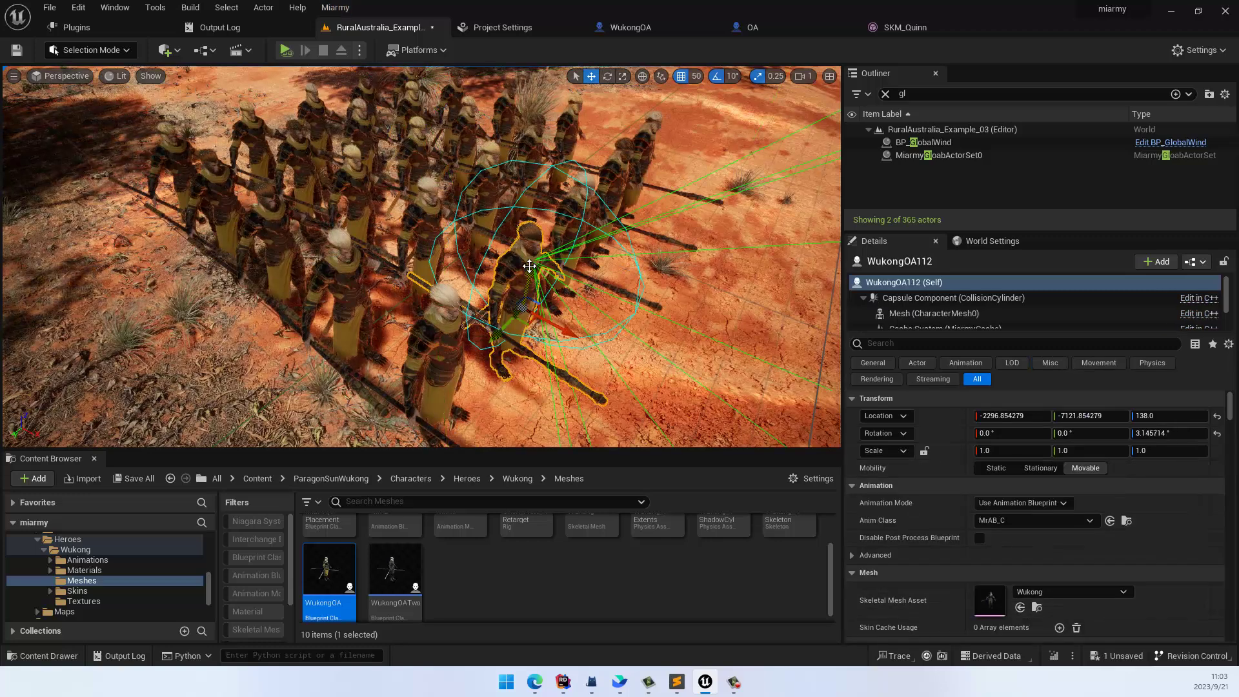
pyautogui.click(896, 346)
pyautogui.write('m')
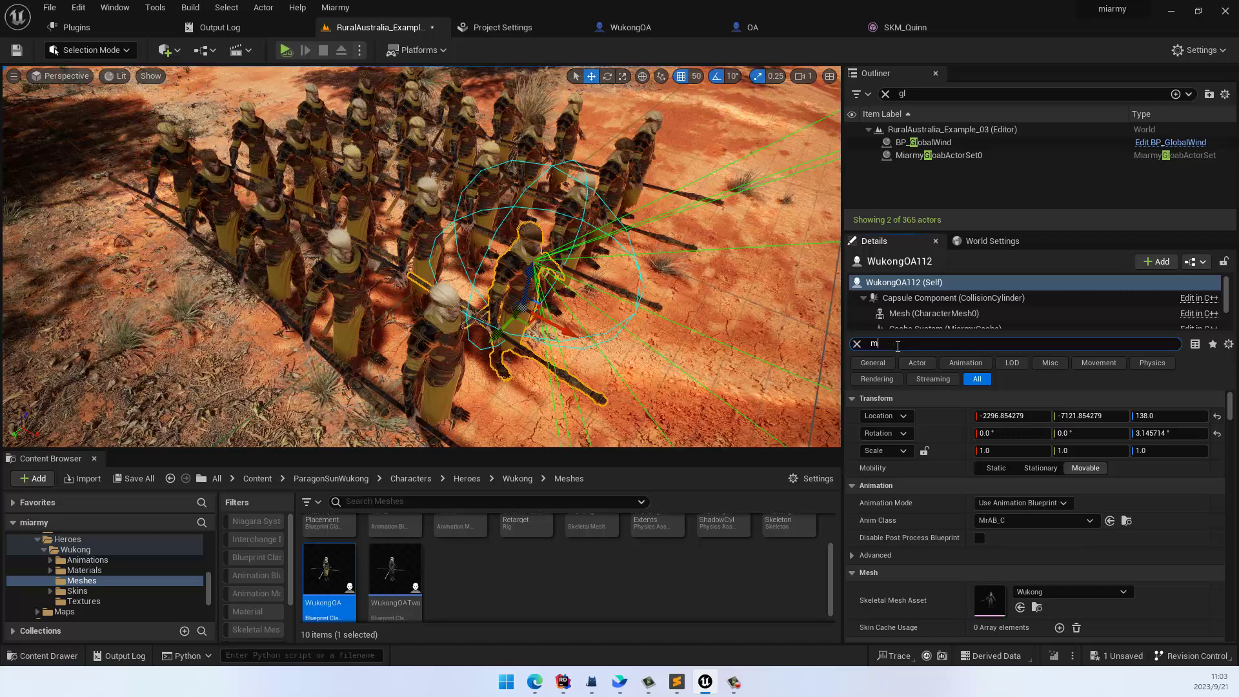
pyautogui.write('iarmy')
pyautogui.scroll(-8, 980, 519)
pyautogui.scroll(-6, 981, 520)
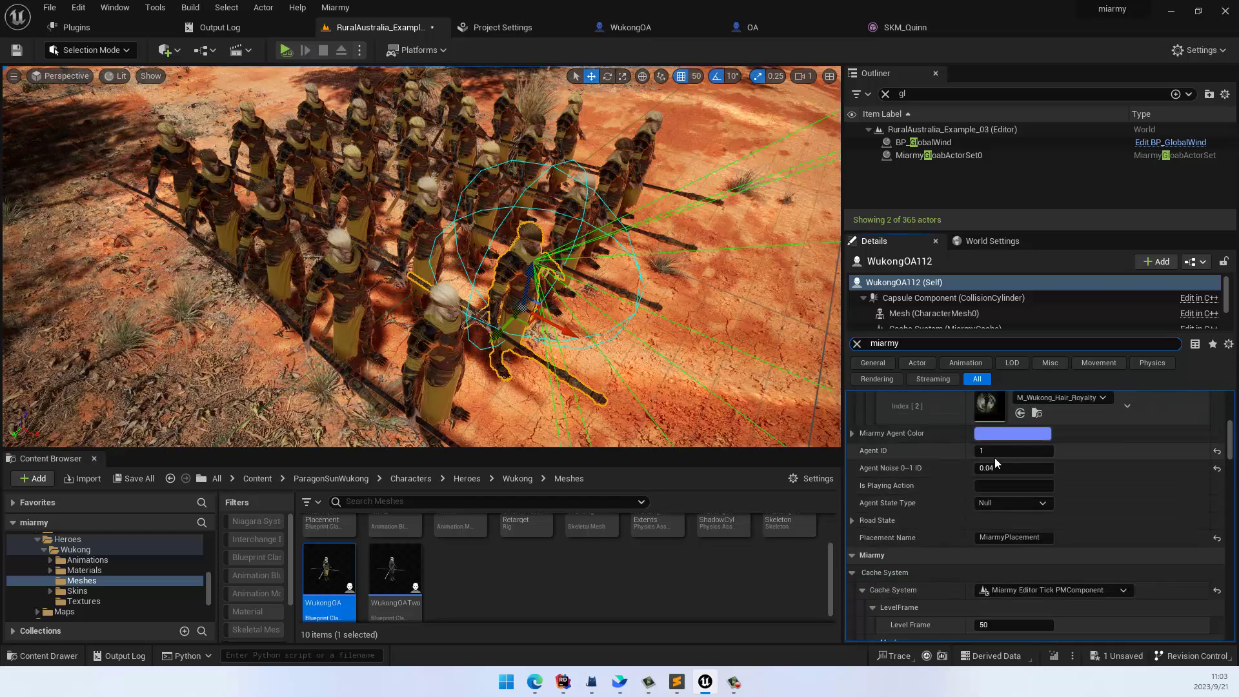
pyautogui.click(434, 336)
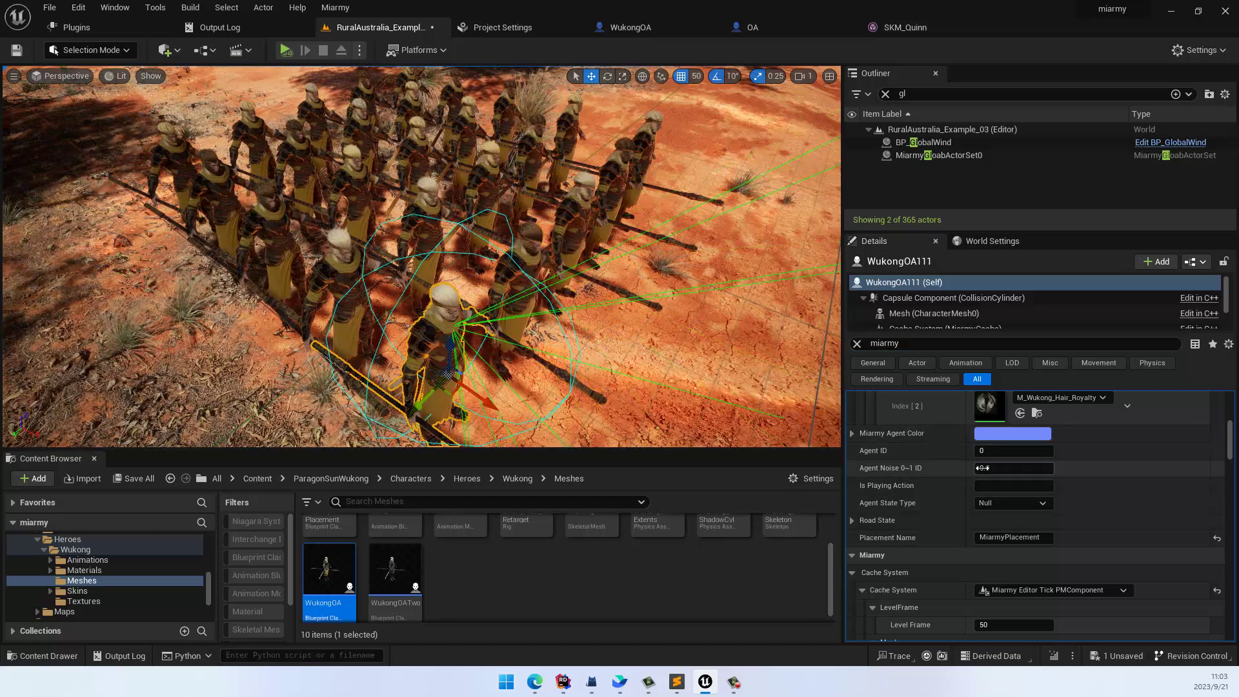
pyautogui.click(582, 231)
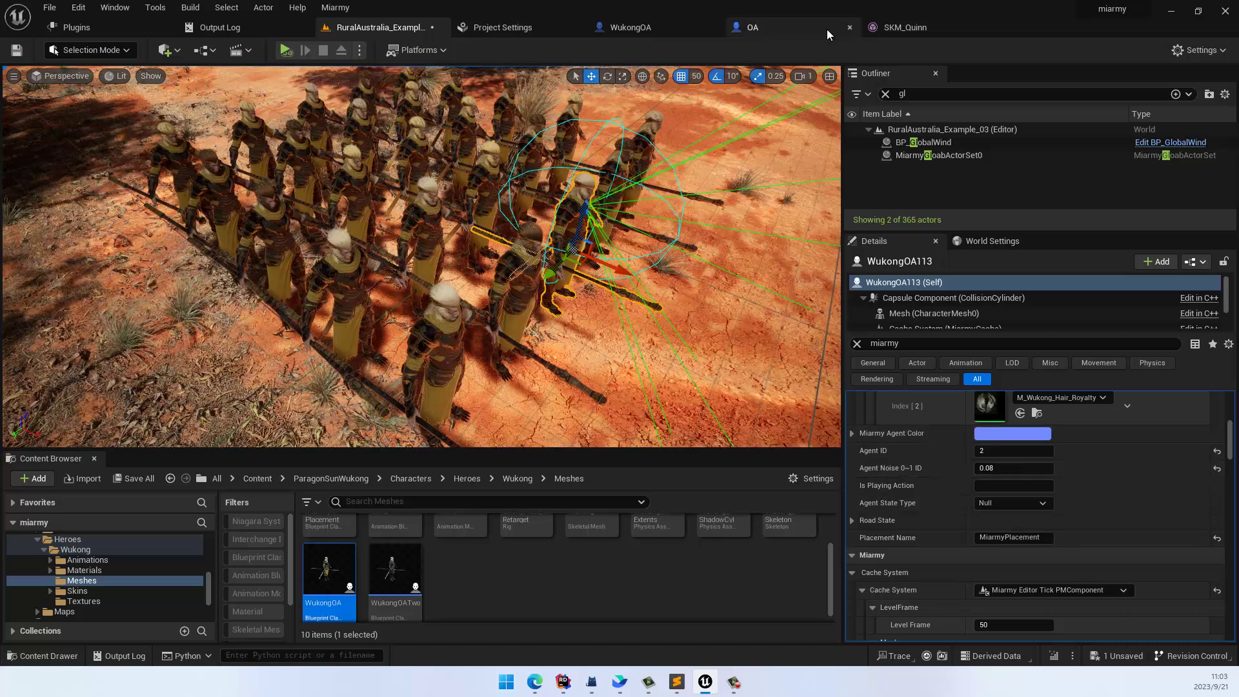
# Step: In the WukongOA blueprint, add a decision input to Index [2] with the Noise ID condition "rand float based on my id from ?? to ??"
pyautogui.click(642, 27)
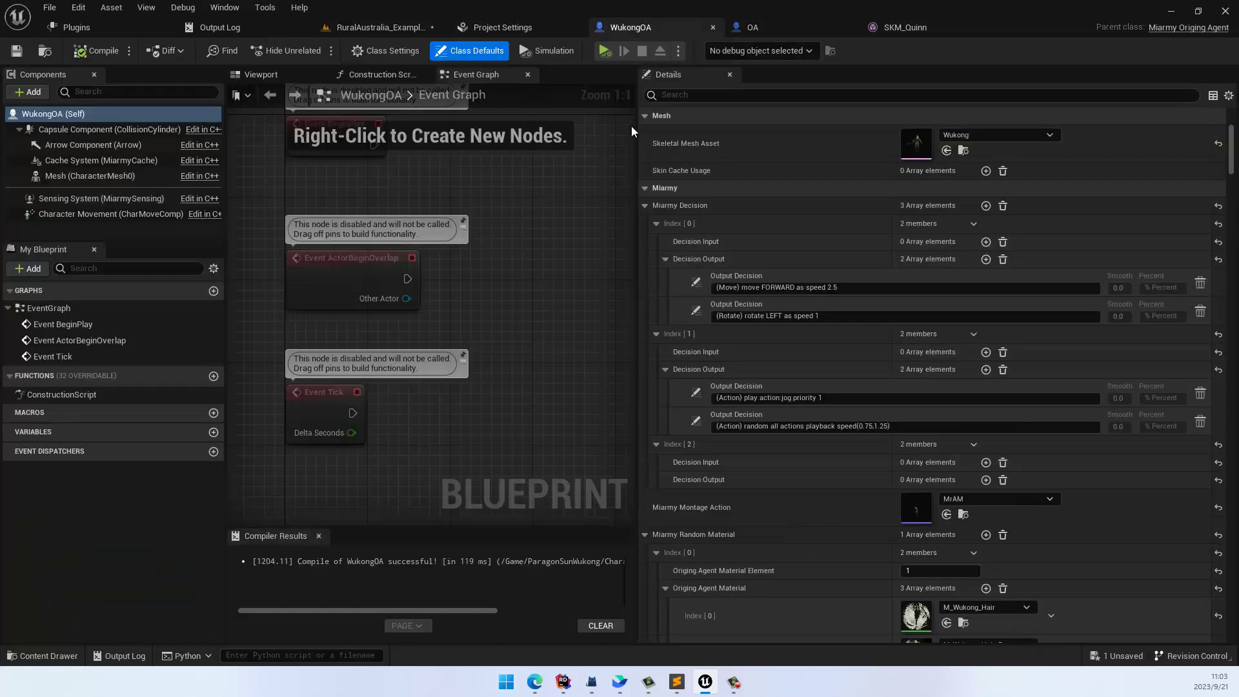
pyautogui.click(986, 463)
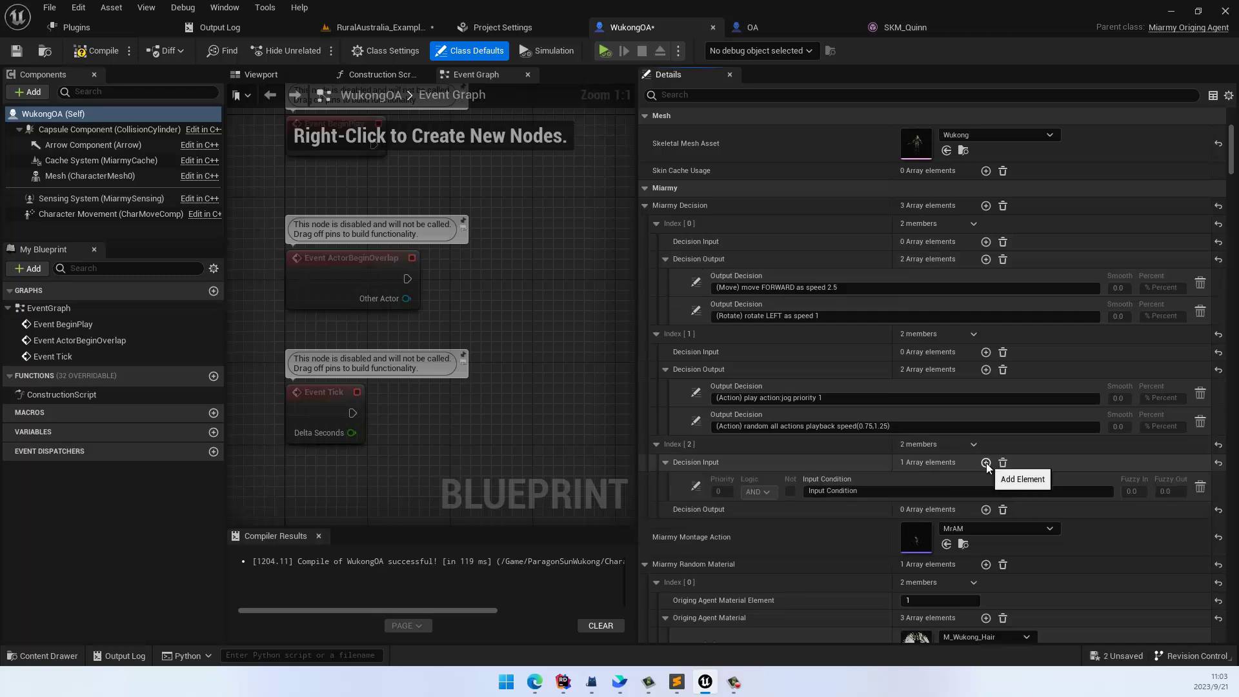
pyautogui.click(698, 488)
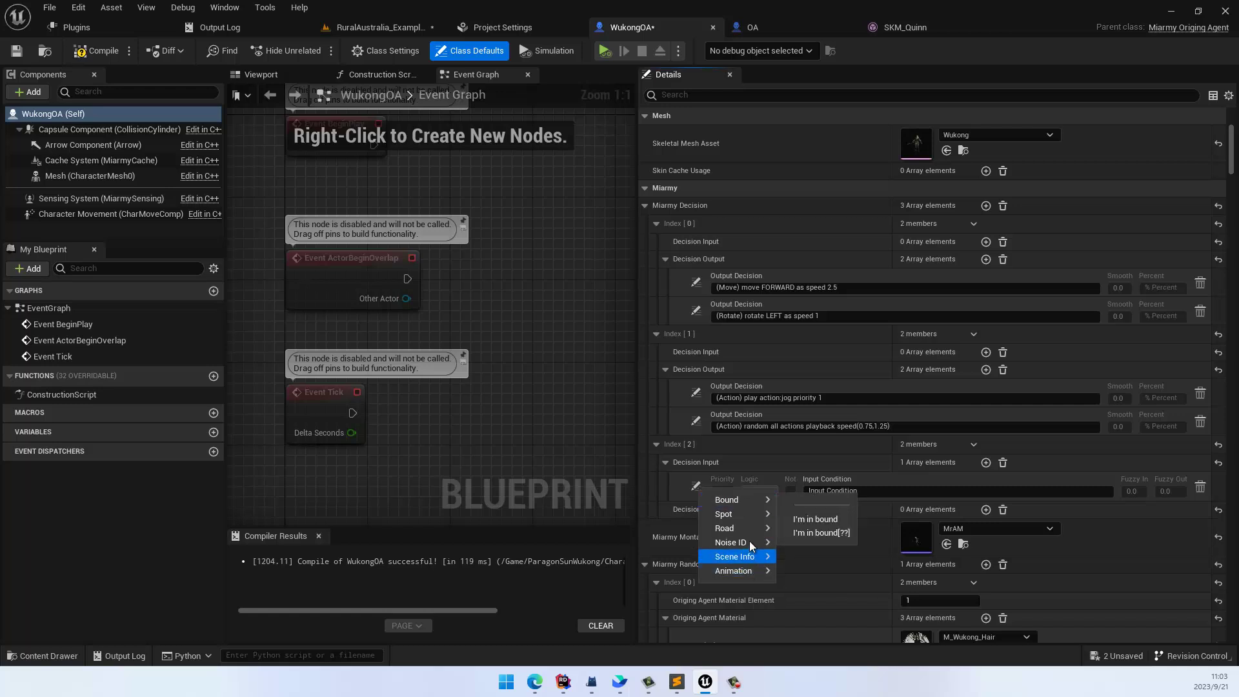
pyautogui.moveTo(749, 543)
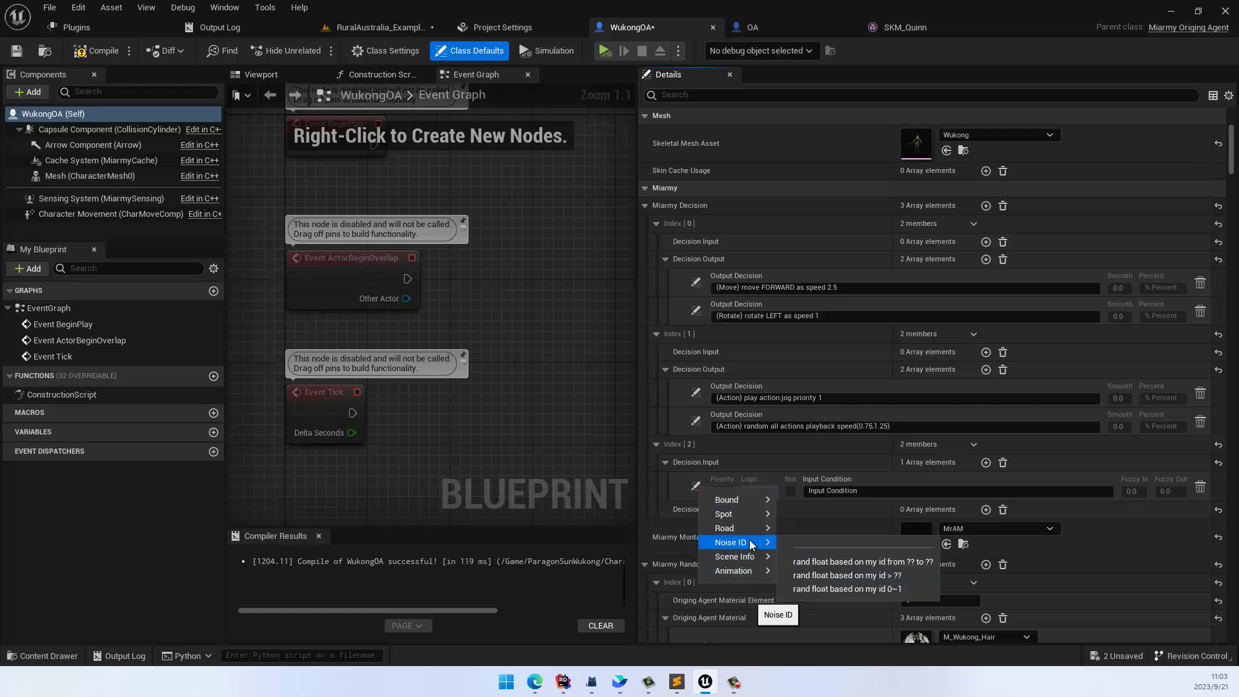
pyautogui.click(841, 562)
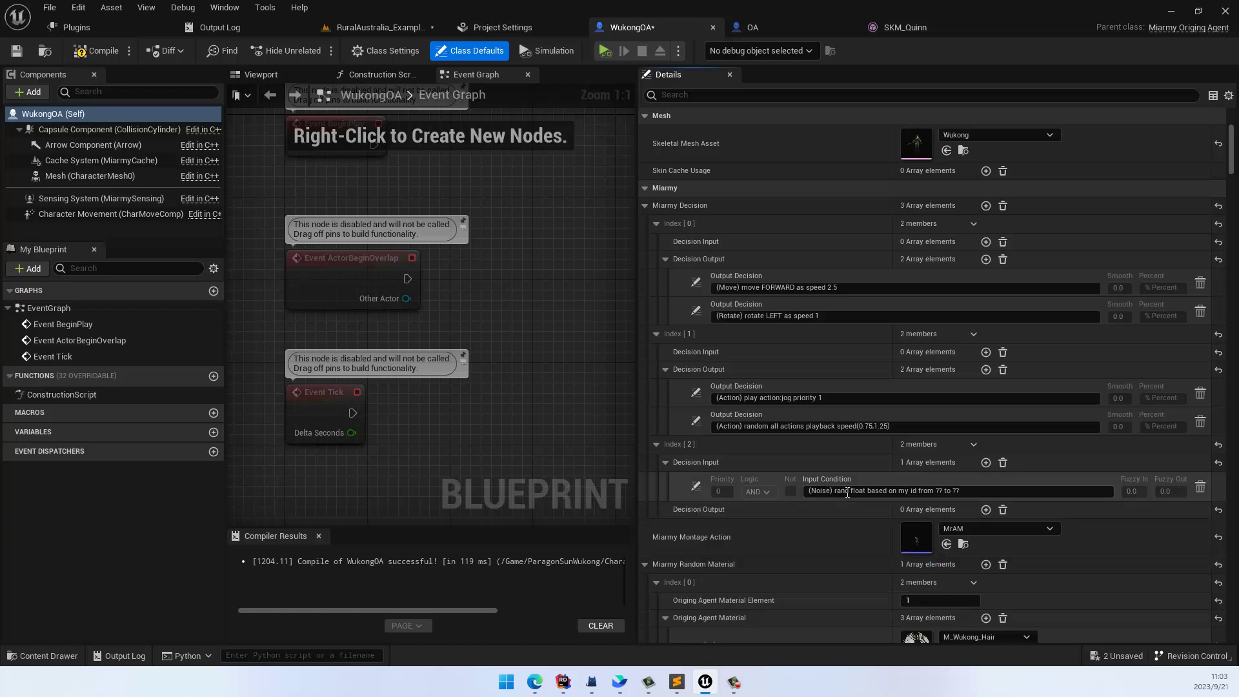
# Step: Set the range of the Index [2] noise condition from 0 to 0.5
pyautogui.click(941, 490)
pyautogui.press('BackSpace')
pyautogui.press('BackSpace')
pyautogui.write('0')
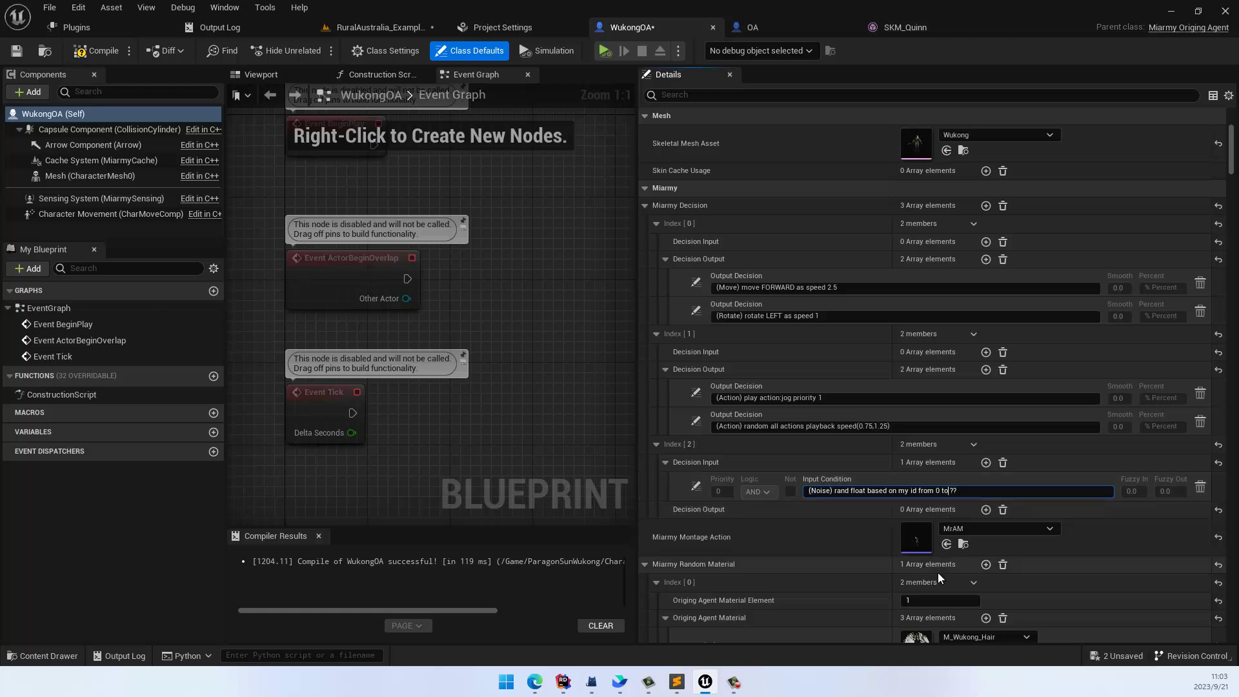
pyautogui.press('BackSpace')
pyautogui.press('BackSpace')
pyautogui.write('0.5')
pyautogui.hotkey('ctrl', 'a')
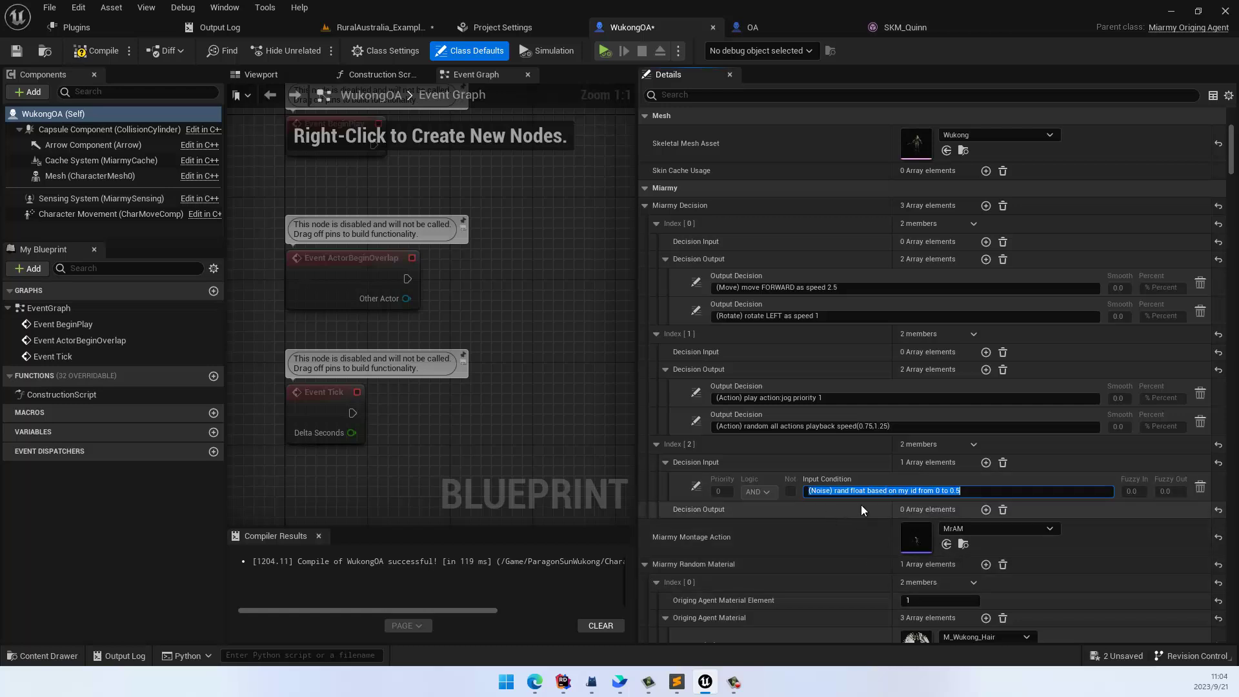
# Step: Add a decision output to Index [2] and set it to the Visible option "hide me"
pyautogui.click(985, 510)
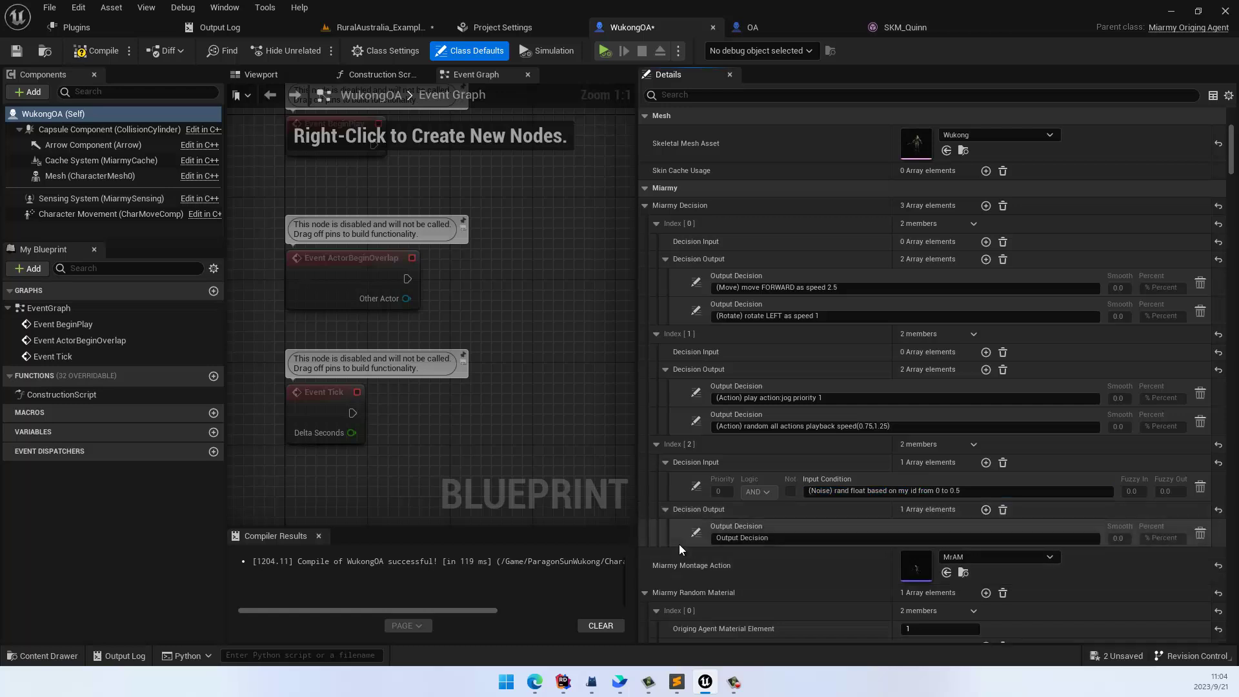
pyautogui.click(694, 534)
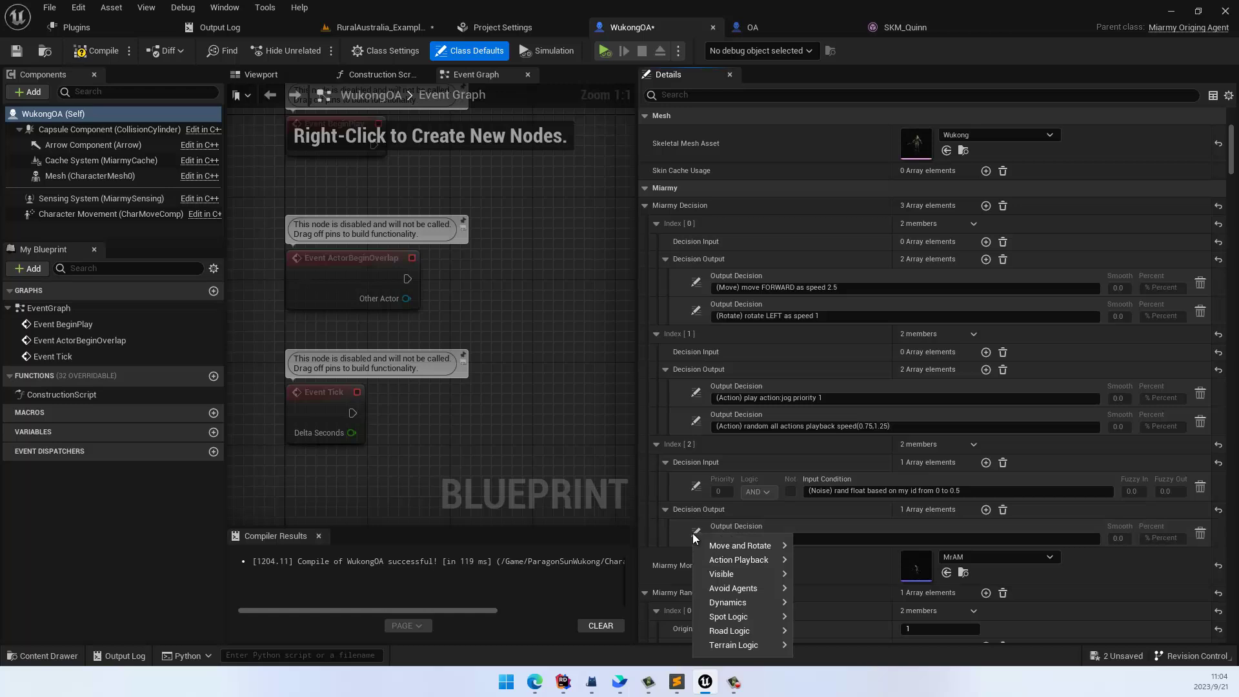
pyautogui.moveTo(756, 572)
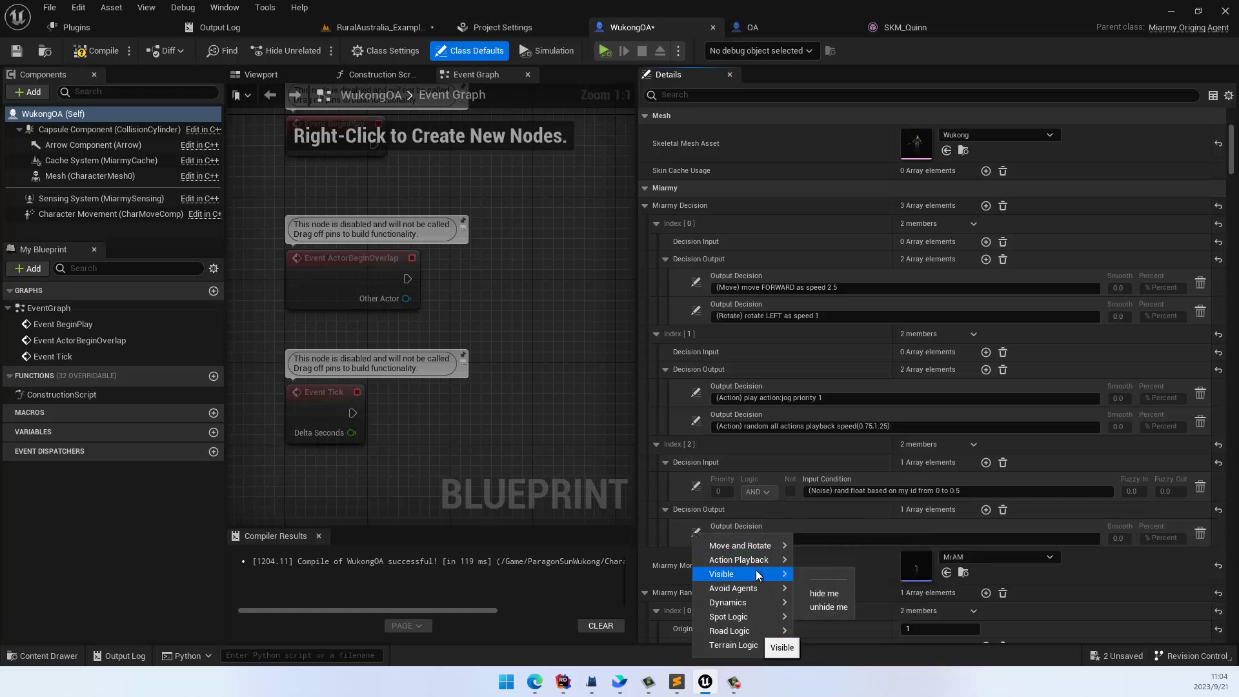
pyautogui.click(828, 593)
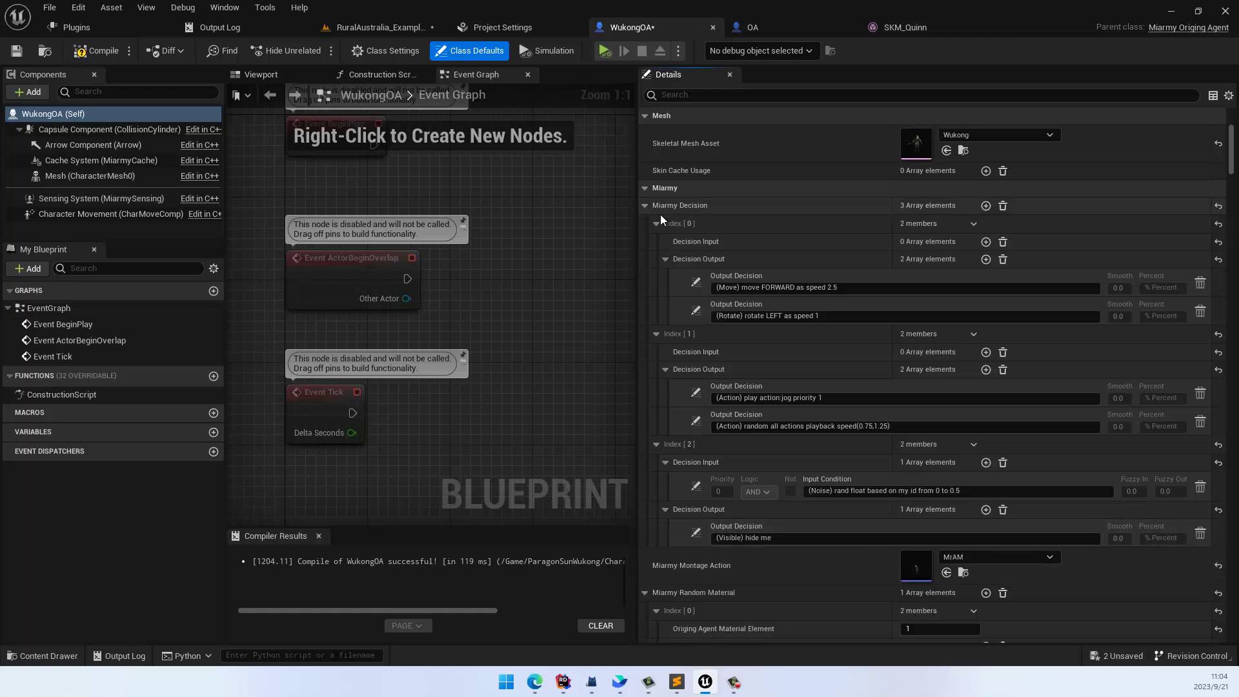
# Step: Simulate the crowd in the level twice to check which agents the noise-based decision hides, stopping the simulation each time
pyautogui.click(409, 32)
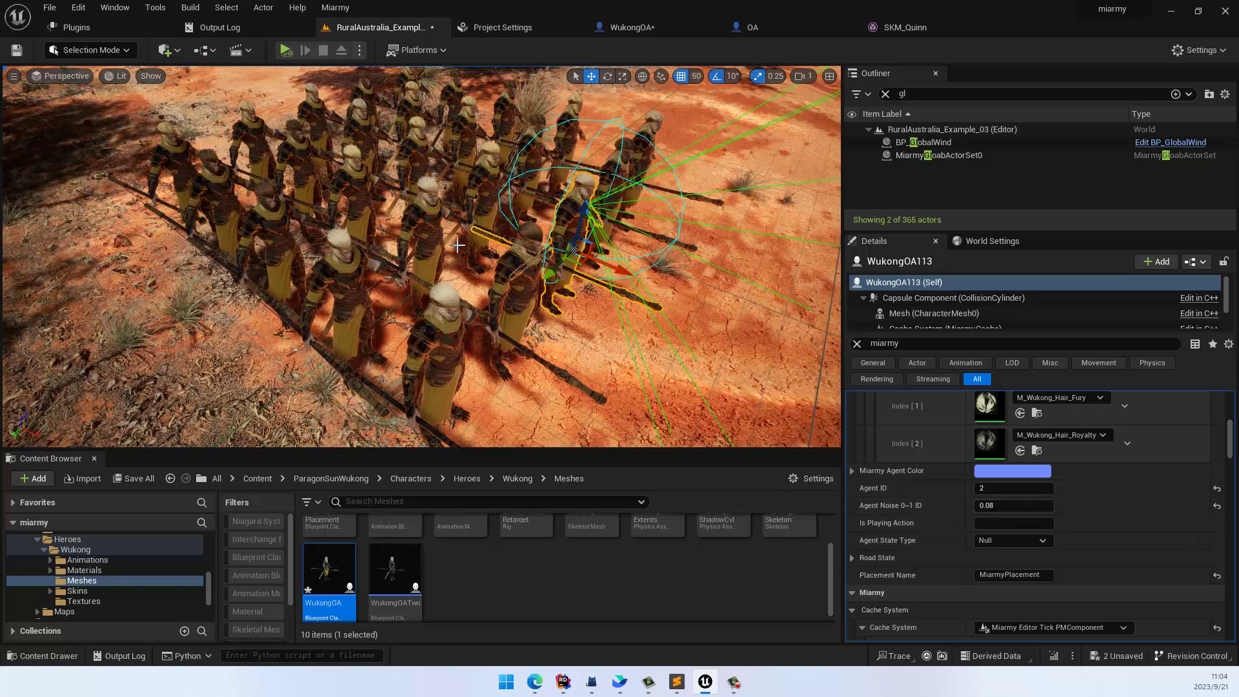
pyautogui.scroll(-6, 414, 167)
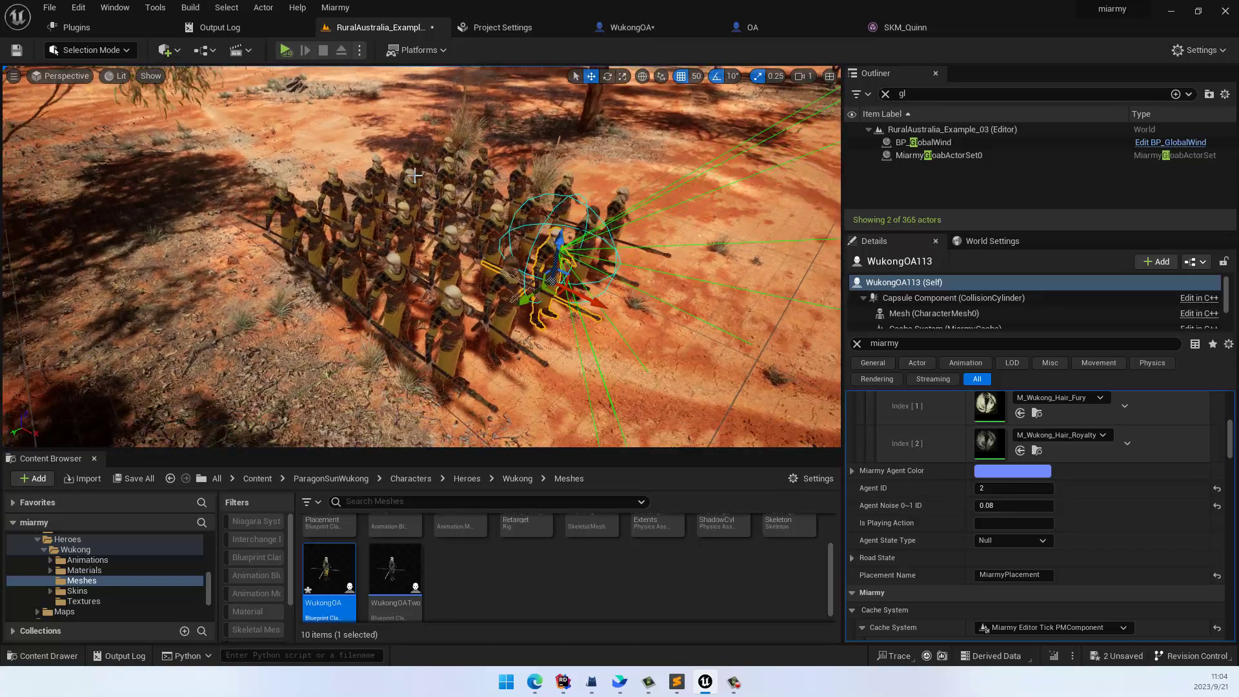
pyautogui.moveTo(414, 167); pyautogui.dragTo(403, 138, button='right')
pyautogui.click(288, 50)
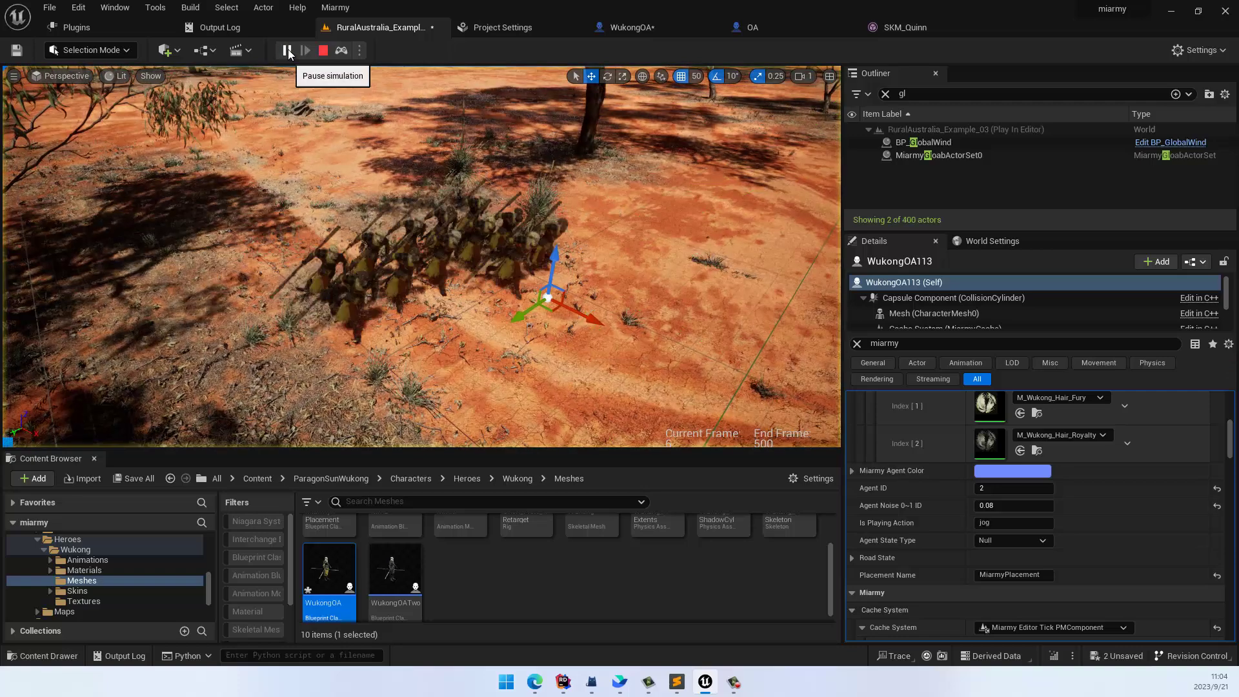
pyautogui.click(323, 51)
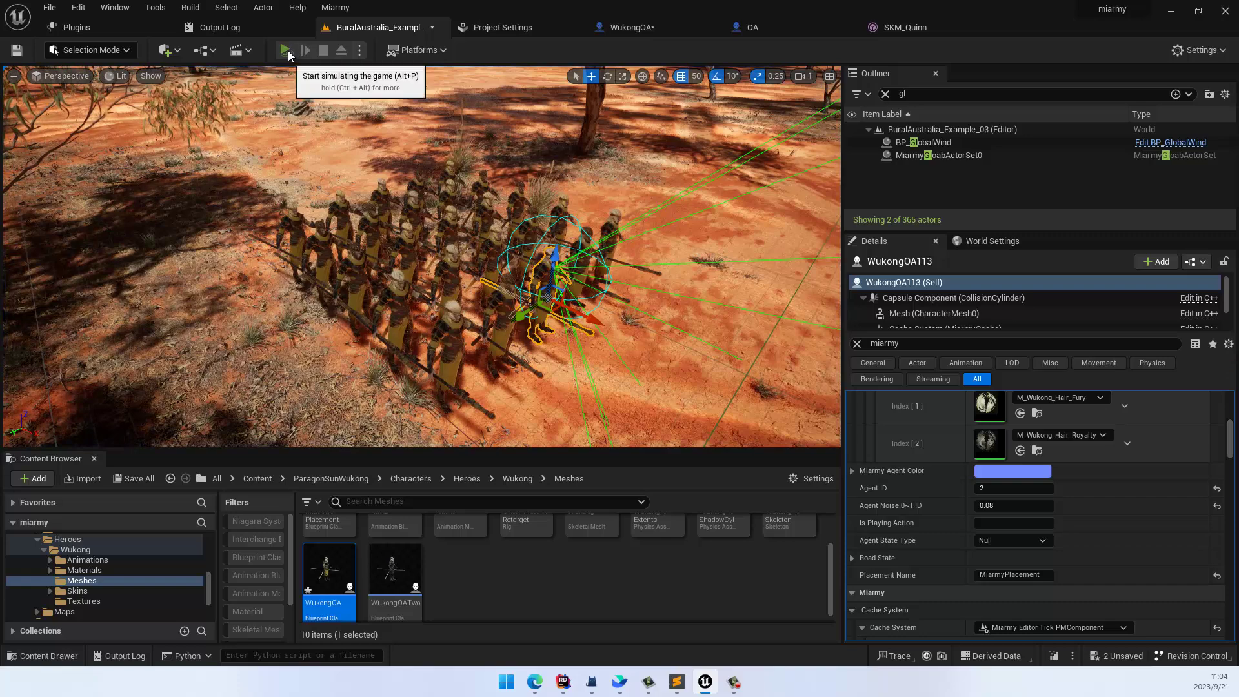
pyautogui.click(288, 51)
pyautogui.press('w')
pyautogui.moveTo(411, 220); pyautogui.dragTo(477, 266, button='right')
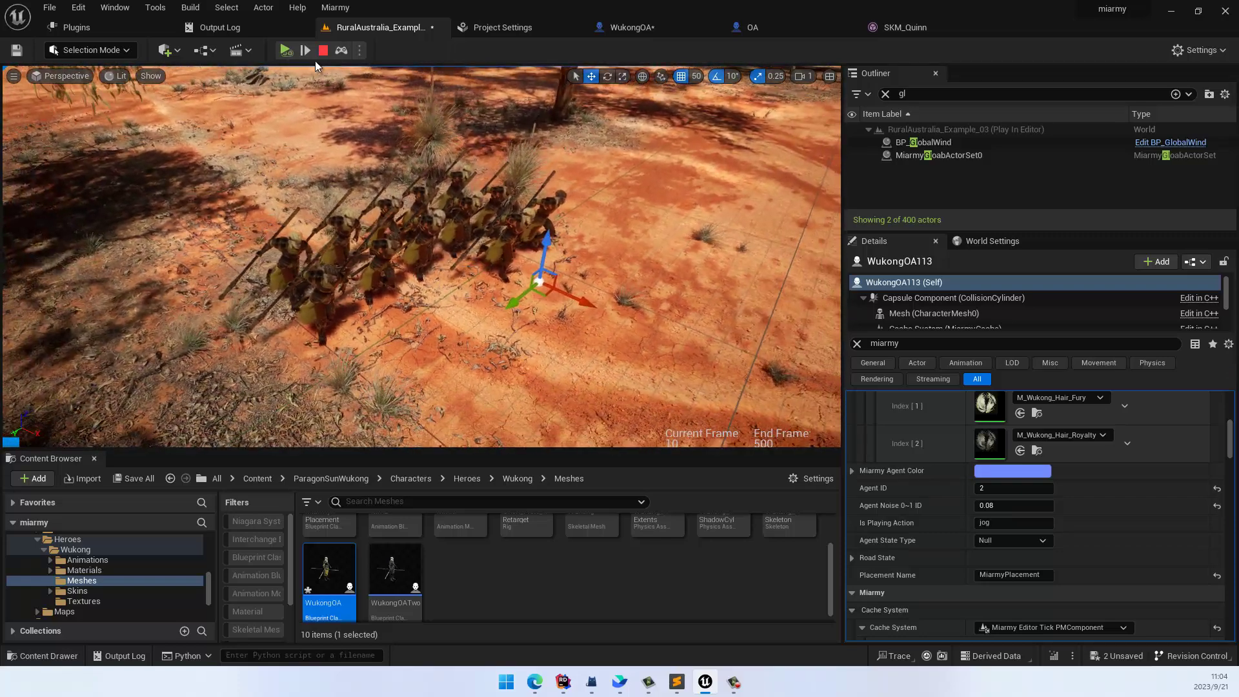
pyautogui.click(323, 50)
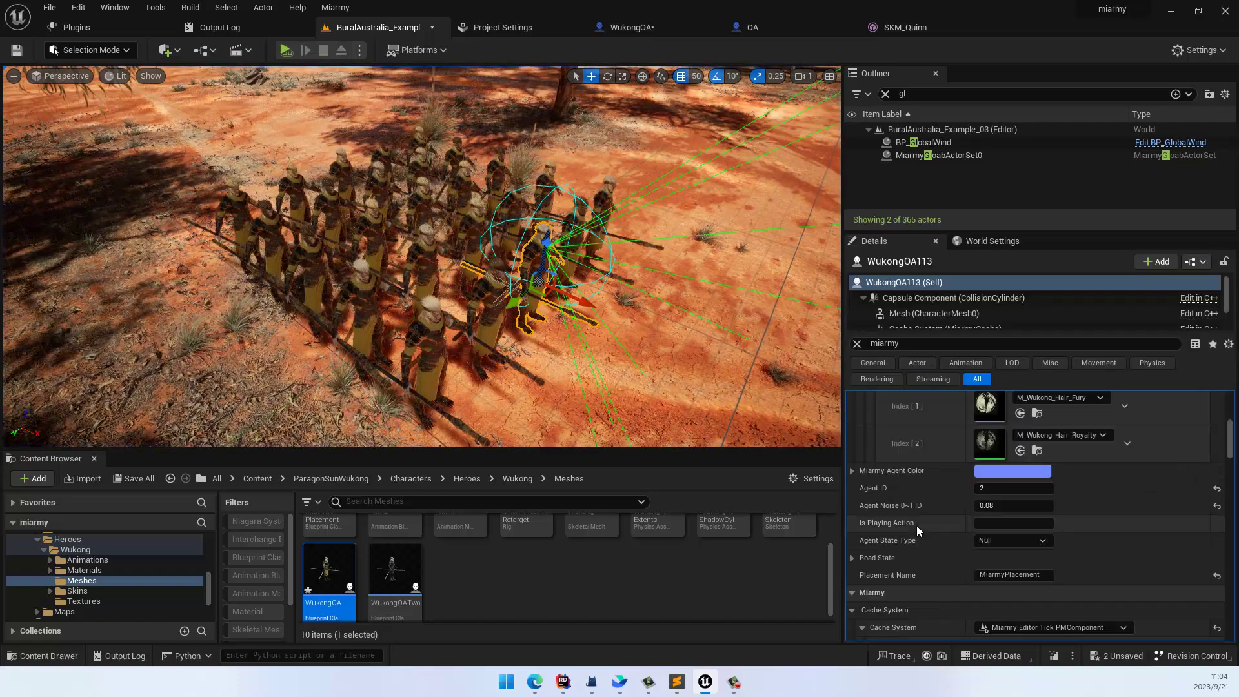
pyautogui.moveTo(979, 488); pyautogui.dragTo(943, 484)
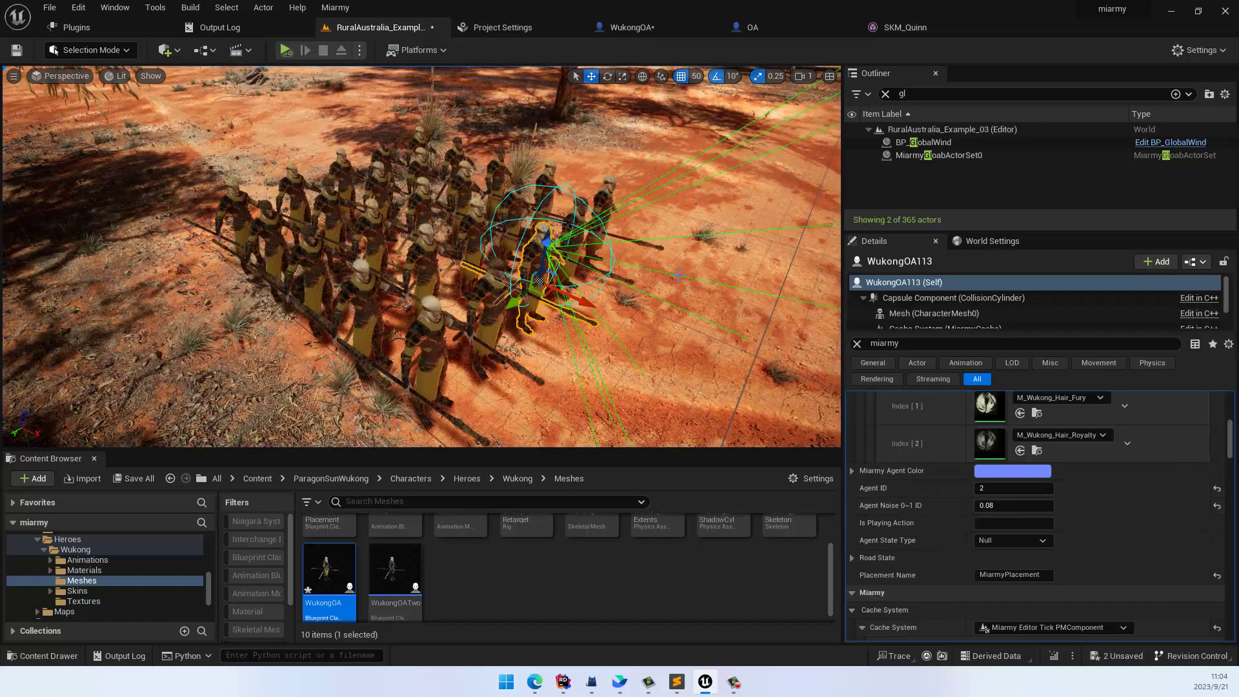
# Step: Replace the Index [2] input condition in WukongOA with "(Animation) I'm playing action:jog"
pyautogui.click(706, 34)
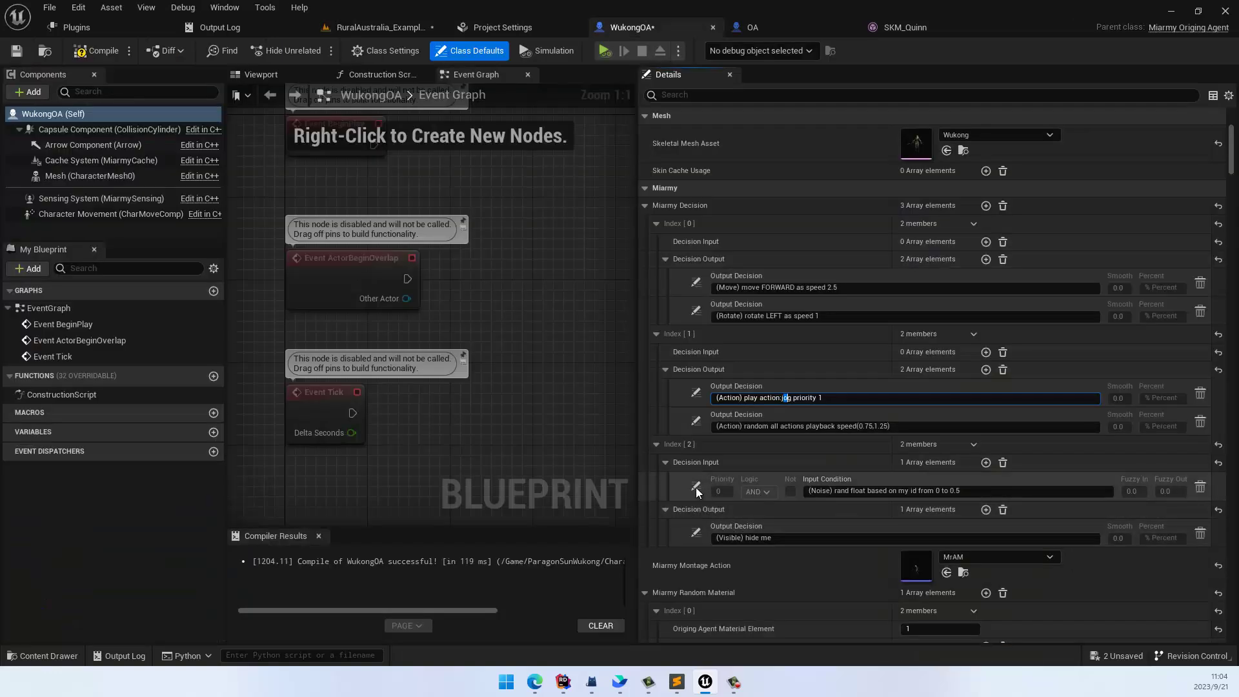
pyautogui.click(696, 489)
pyautogui.moveTo(752, 572)
pyautogui.click(817, 592)
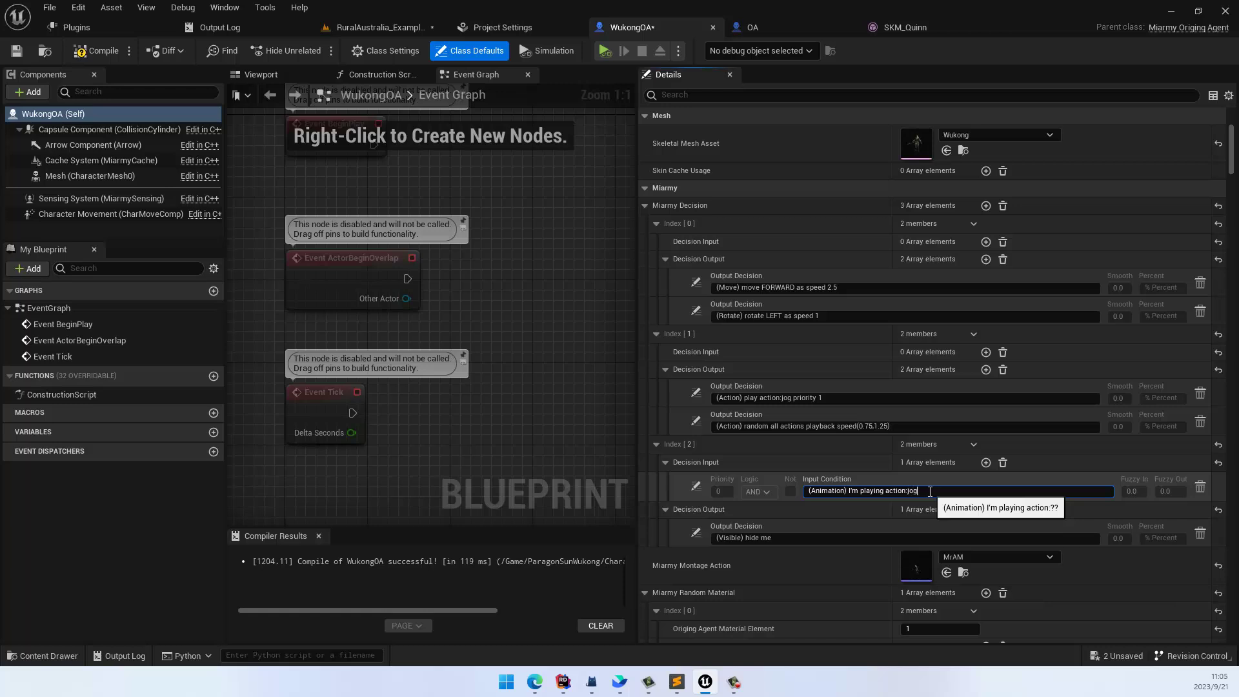
pyautogui.click(868, 539)
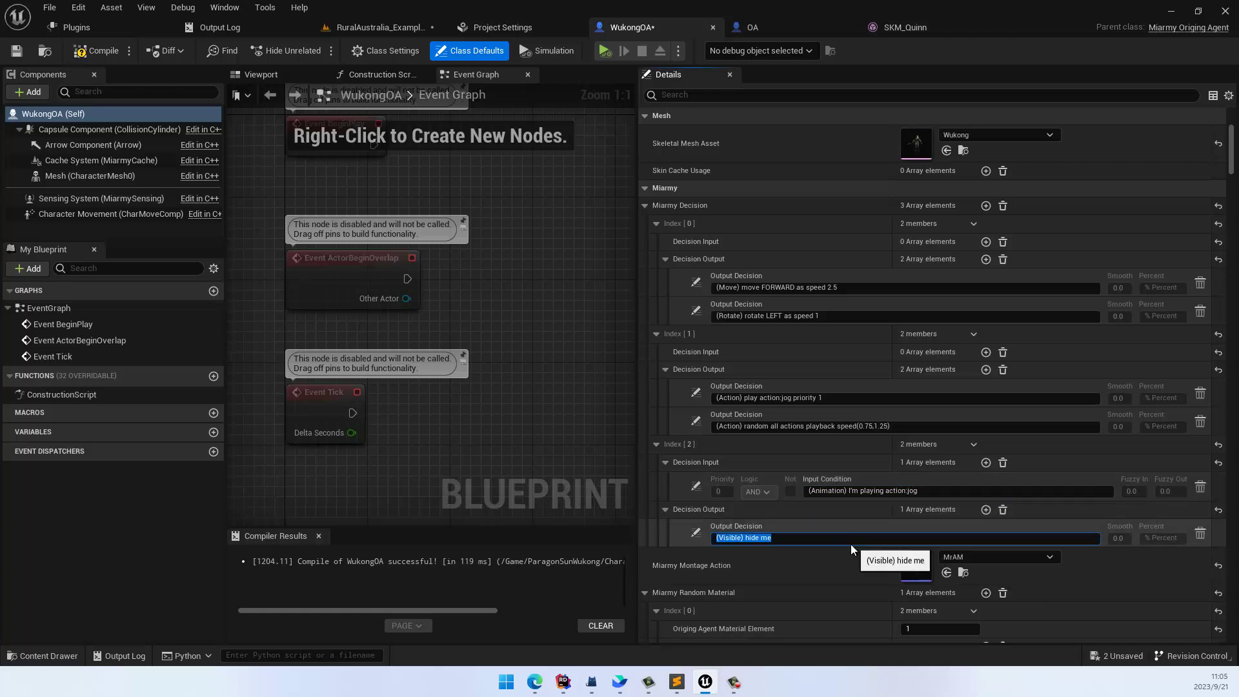
pyautogui.click(925, 493)
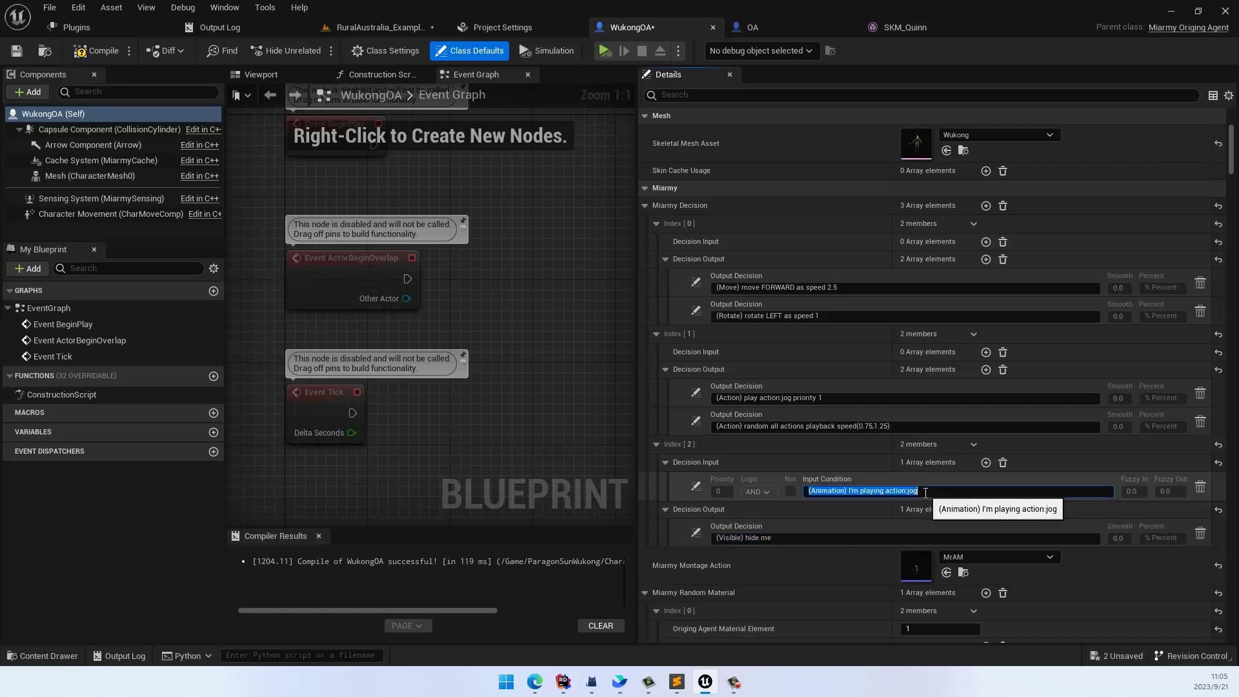
pyautogui.click(787, 398)
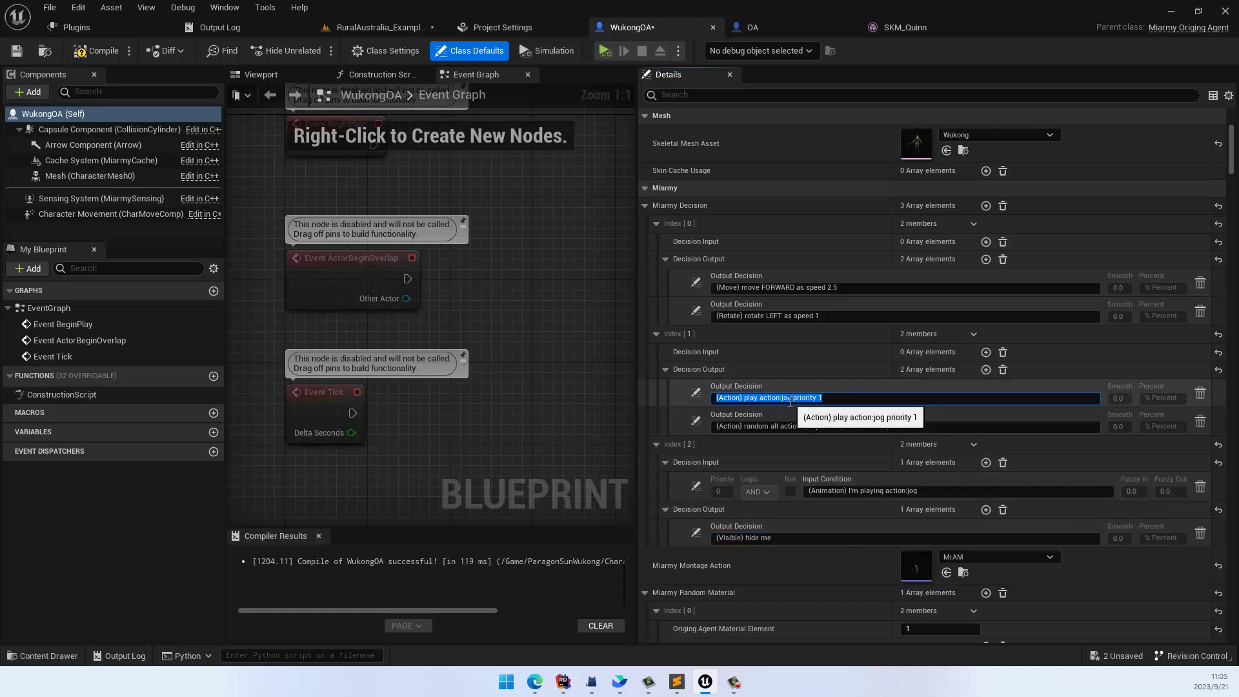
# Step: Open the MrAM animation montage, examine its jog and idle sections, and close it
pyautogui.click(966, 571)
pyautogui.doubleClick(454, 571)
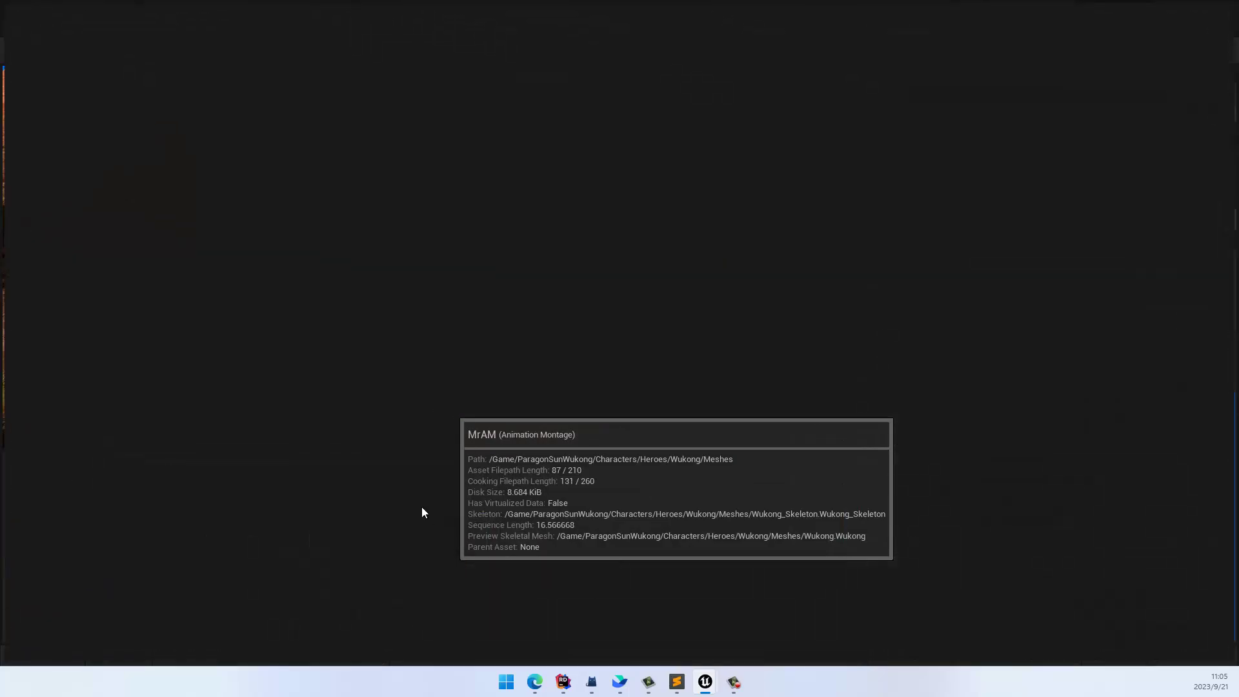
pyautogui.click(836, 451)
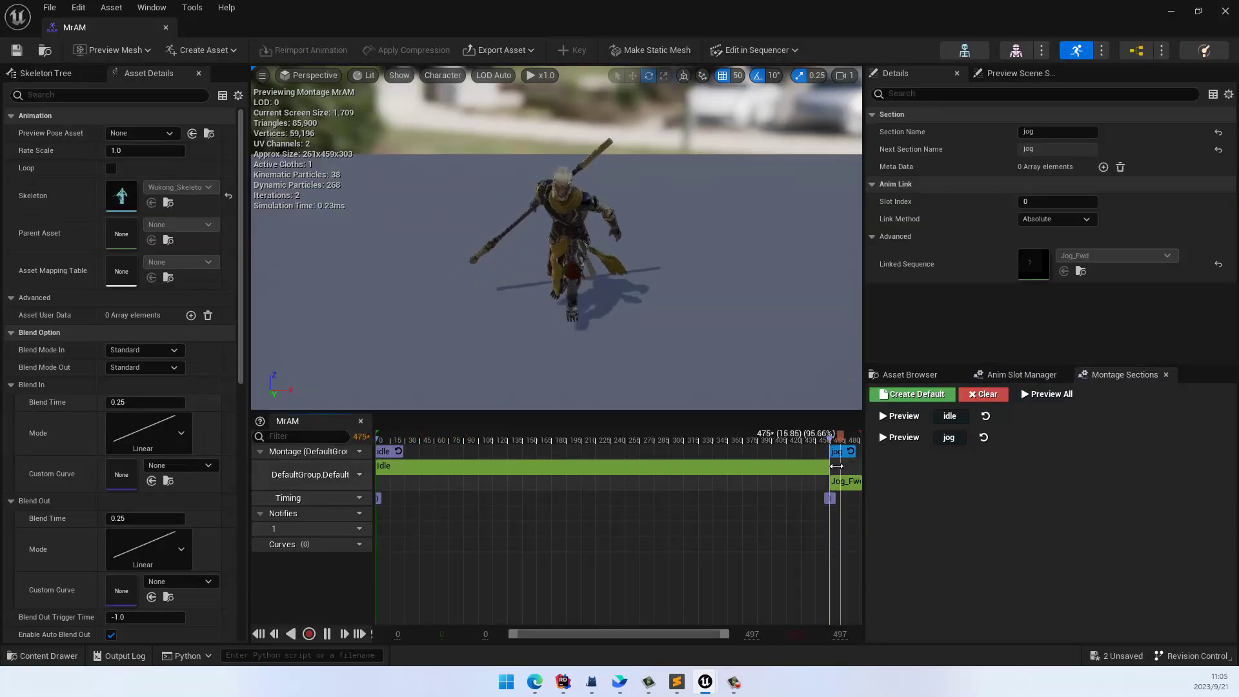
pyautogui.click(388, 453)
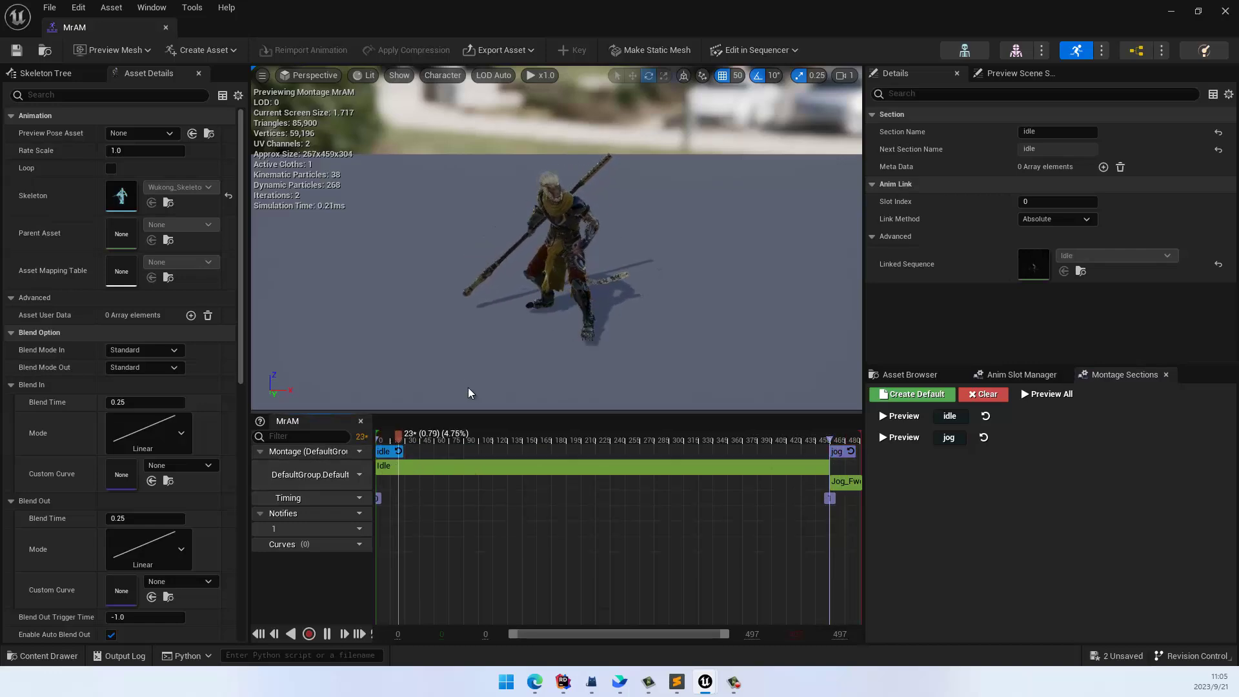
pyautogui.click(166, 28)
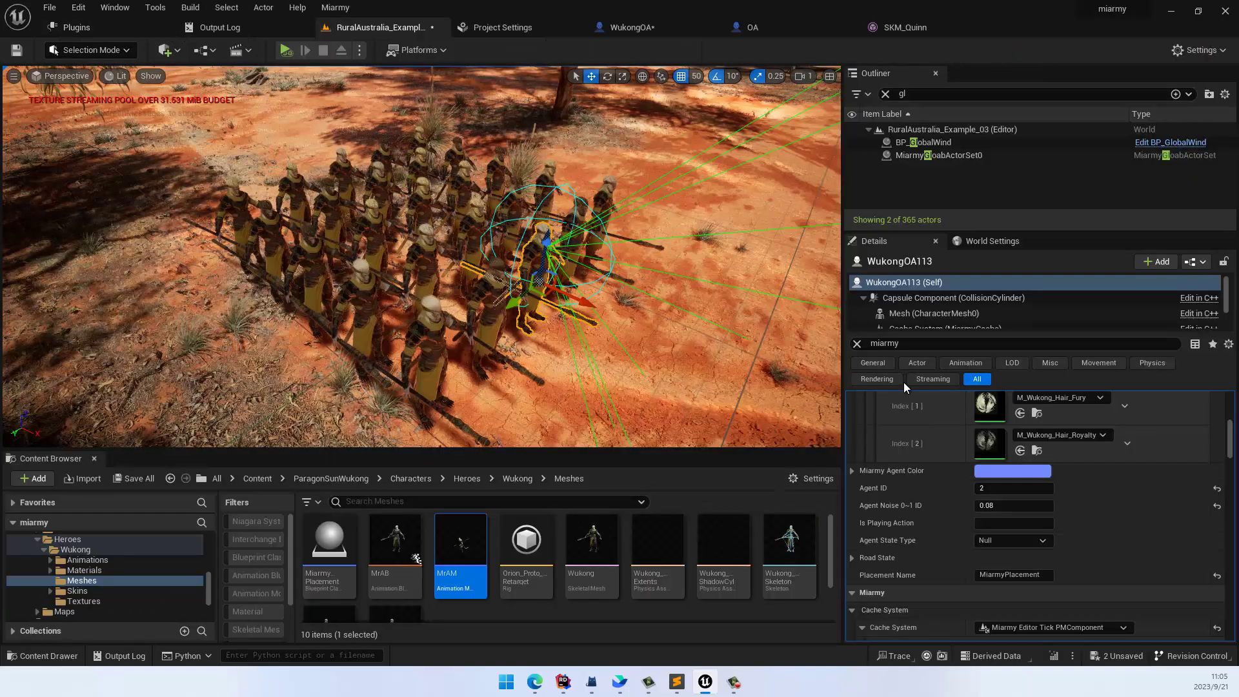
# Step: Change the action in WukongOA's Index [1] play action output to jog|idle with priority 1, and return to the level
pyautogui.click(645, 22)
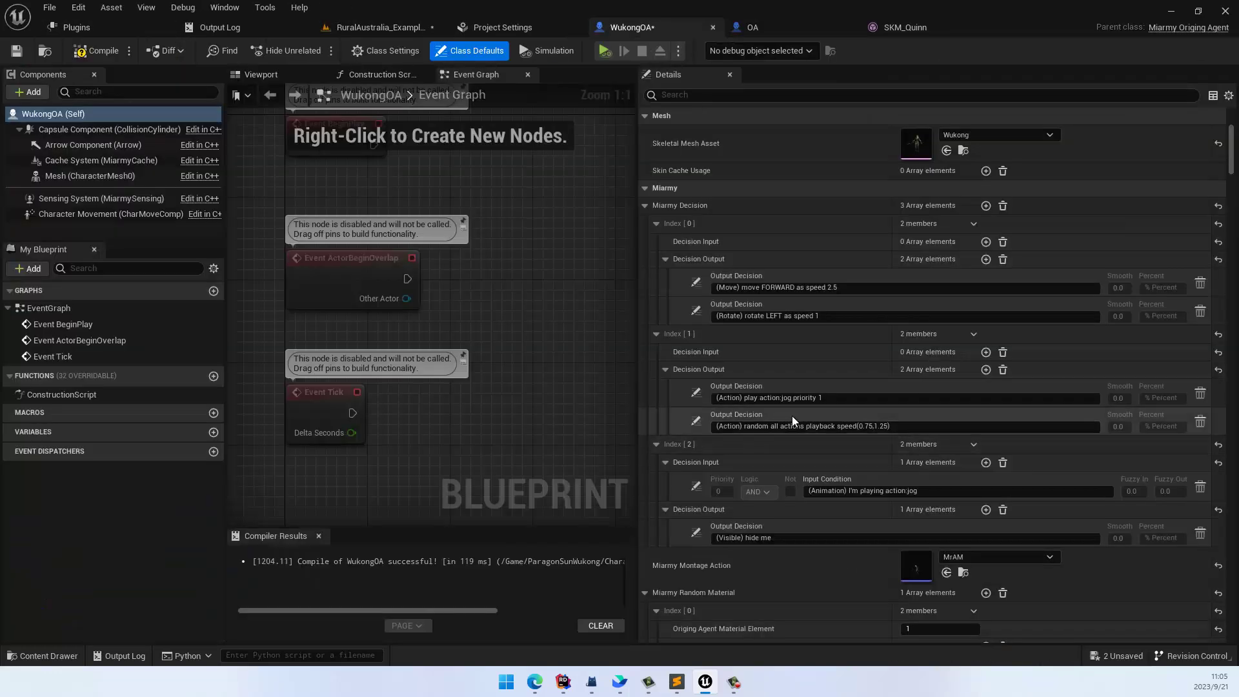
pyautogui.click(793, 399)
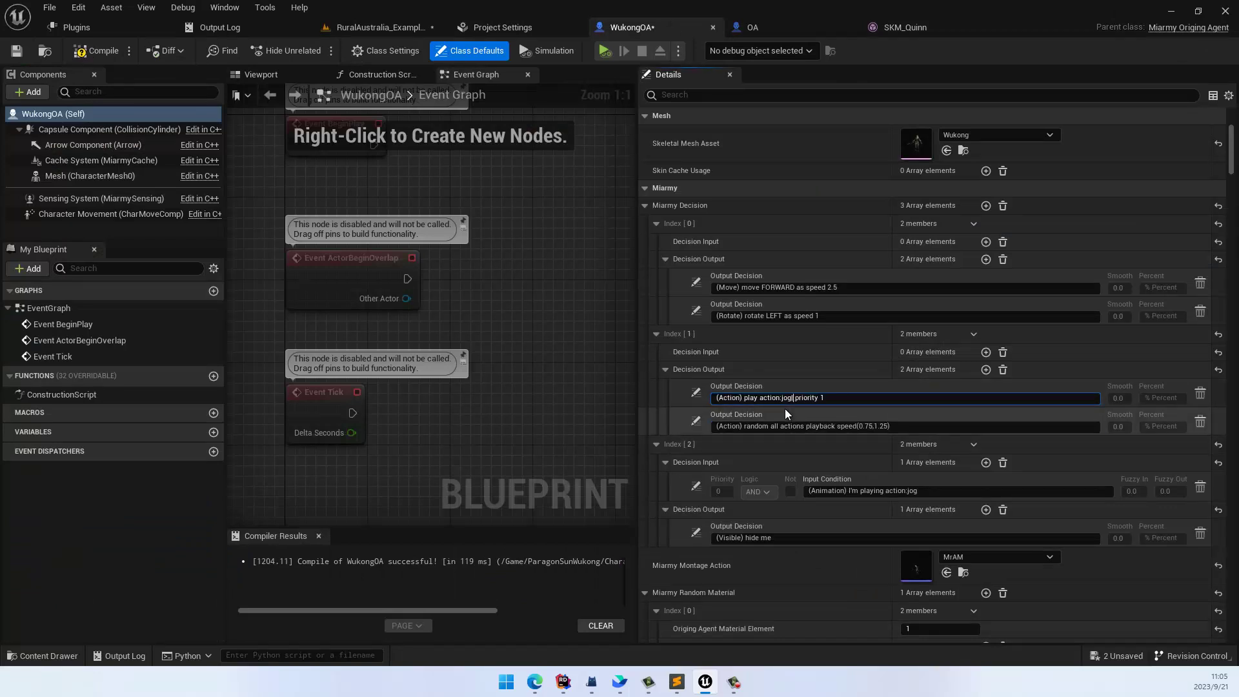
pyautogui.write('|idle')
pyautogui.press('Return')
pyautogui.click(929, 492)
pyautogui.click(379, 32)
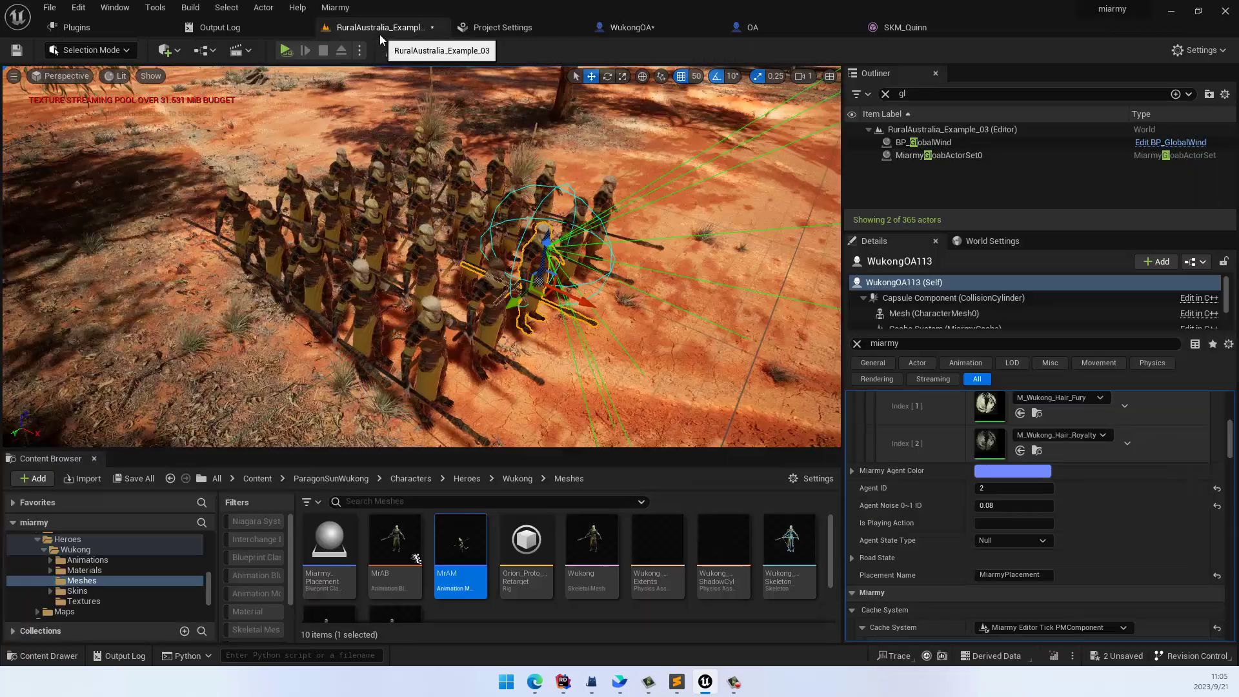
# Step: Simulate the crowd in the level to check the action-based hide decision with jog|idle playback, and stop the simulation
pyautogui.click(279, 51)
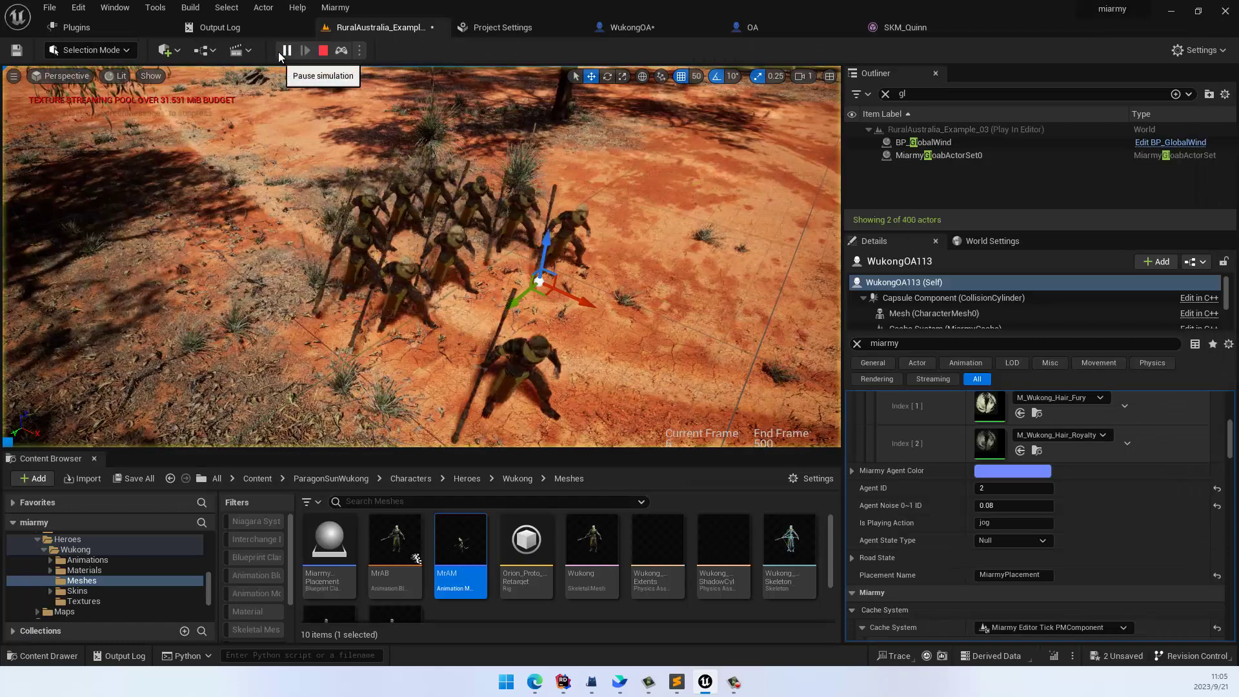
pyautogui.click(320, 52)
# Step: In WukongOA's Index [0] decision, delete the rotate output and replace the move output with "adapt height of terrain intensity 0.5"
pyautogui.click(667, 27)
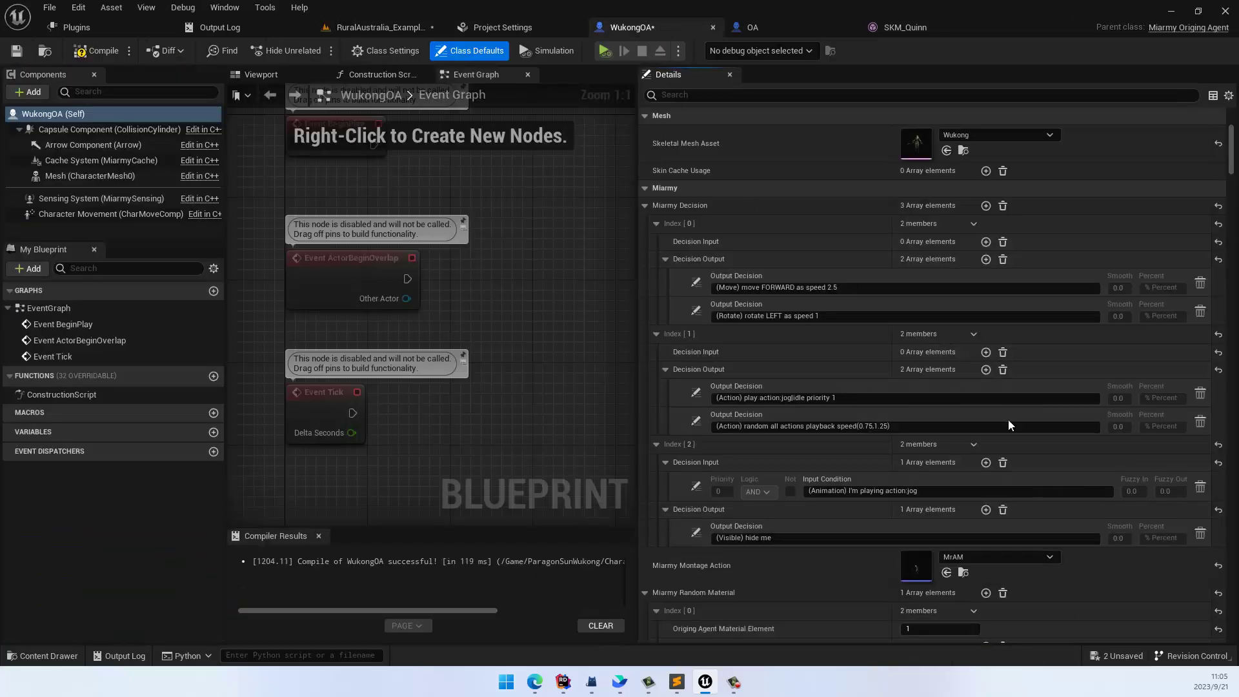
pyautogui.scroll(1, 1016, 440)
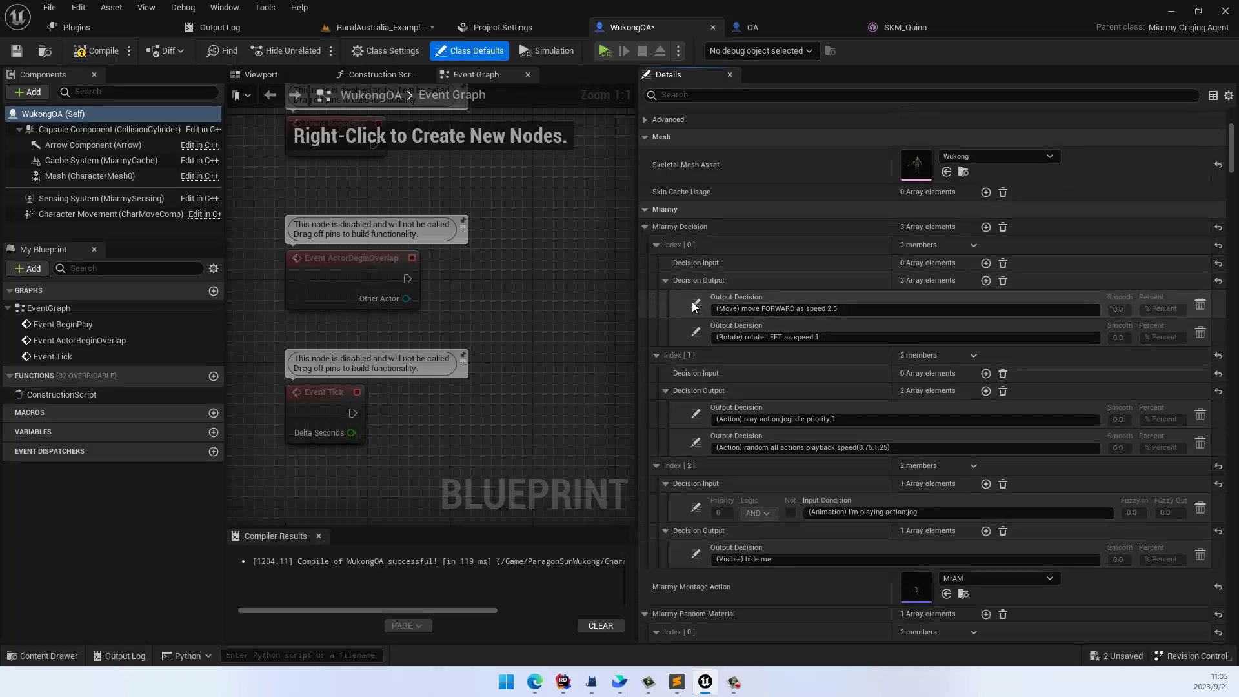
pyautogui.click(1200, 332)
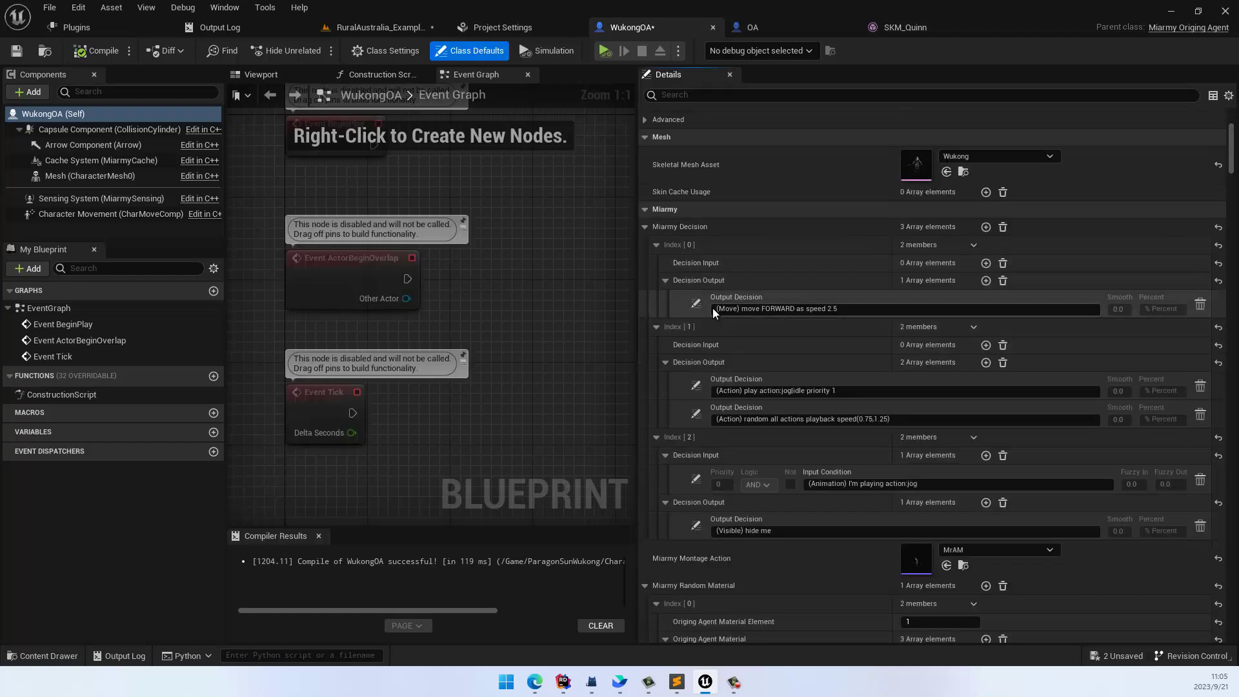
pyautogui.click(696, 303)
pyautogui.moveTo(742, 414)
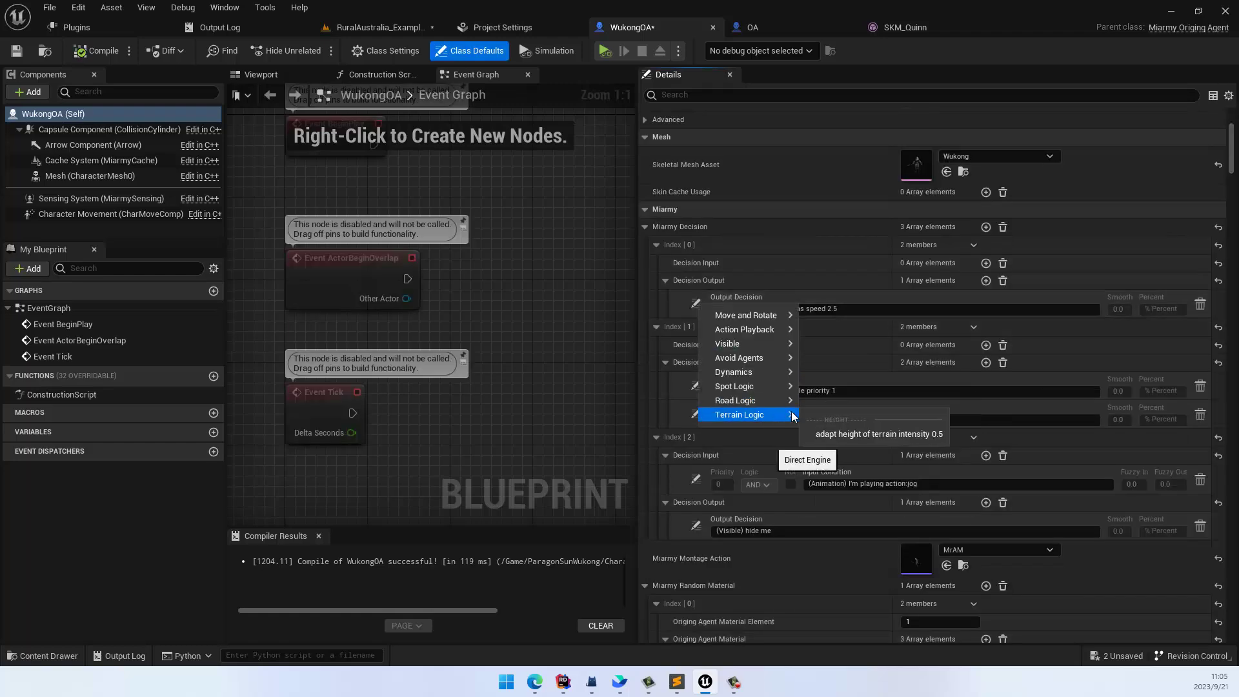
pyautogui.click(847, 434)
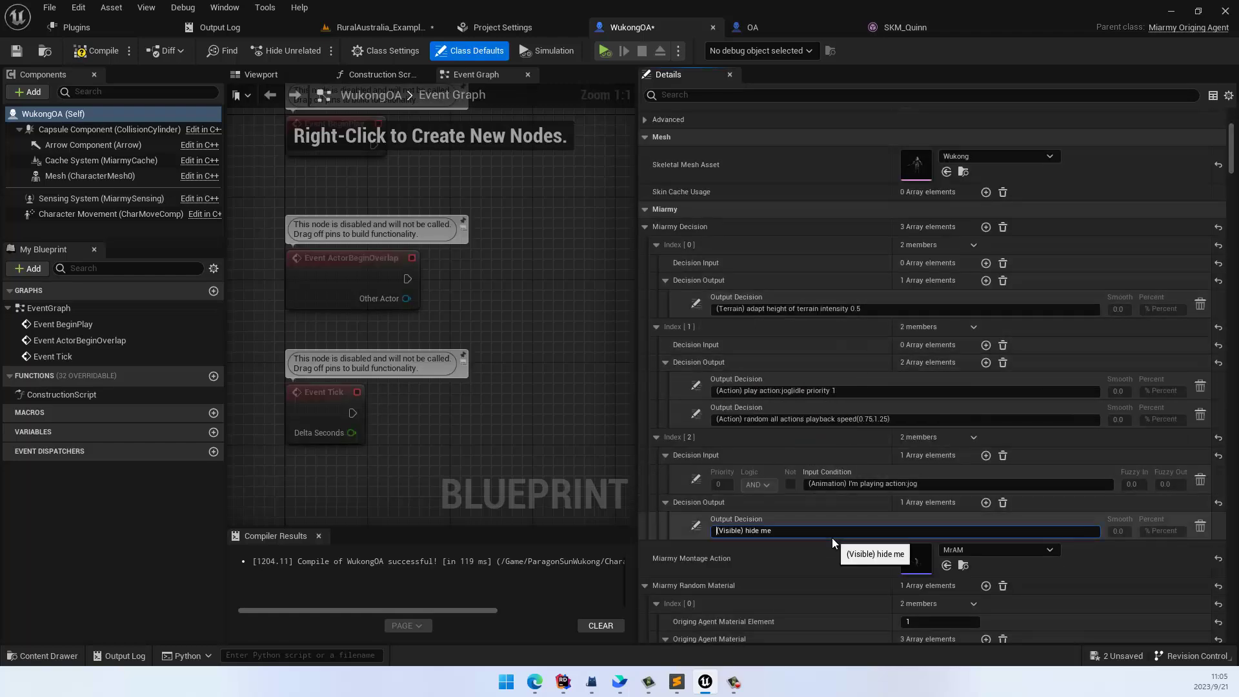
# Step: Return to the level, clear the miarmy filter from the agent's details, and examine the decisions of the placed agents
pyautogui.click(389, 25)
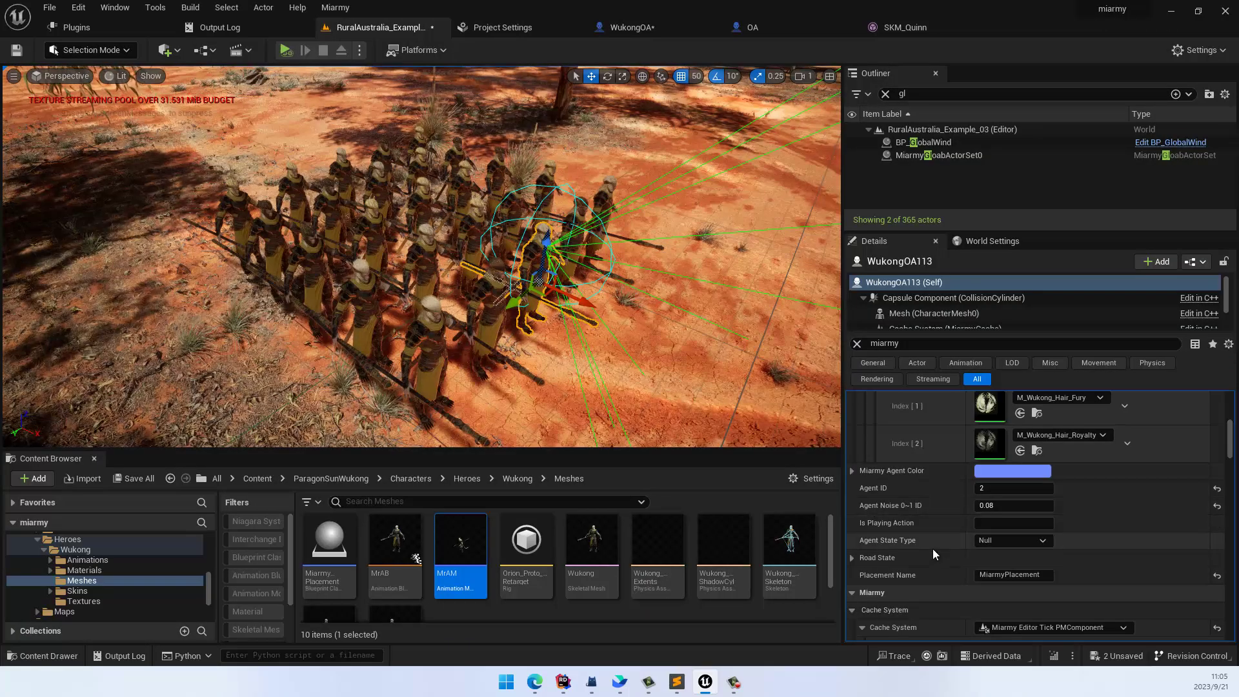
pyautogui.click(856, 343)
pyautogui.scroll(2, 974, 497)
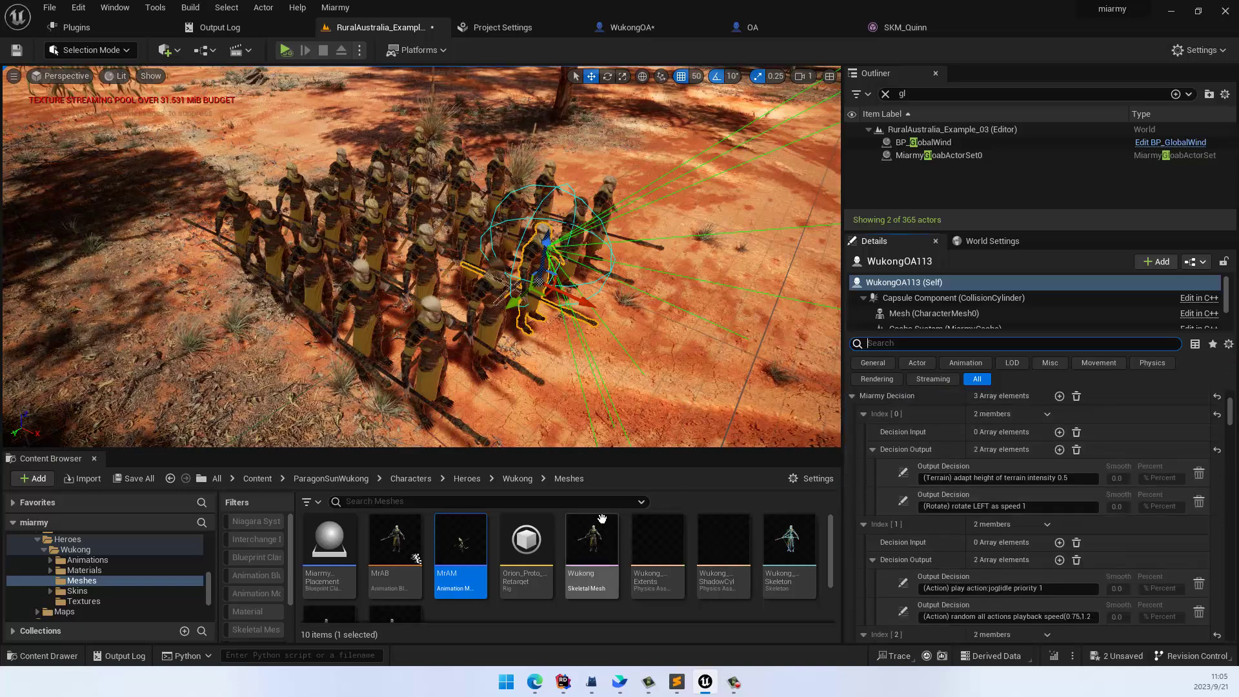
pyautogui.moveTo(566, 375); pyautogui.dragTo(584, 370, button='right')
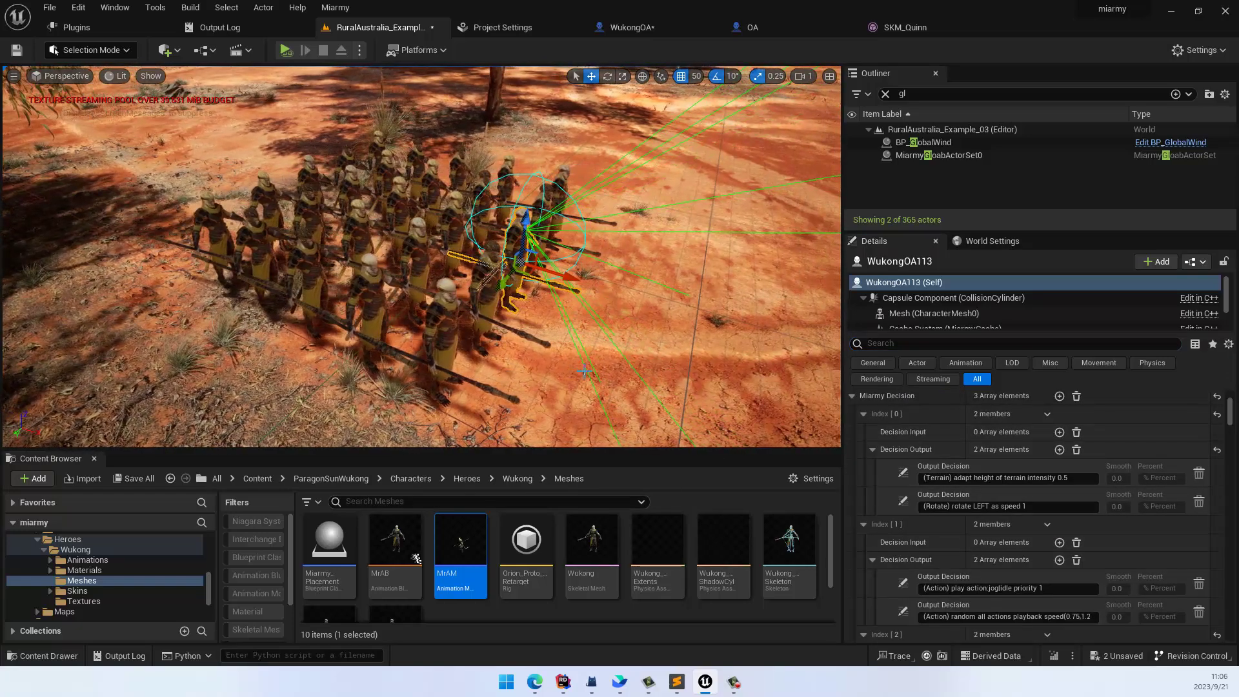
pyautogui.click(438, 314)
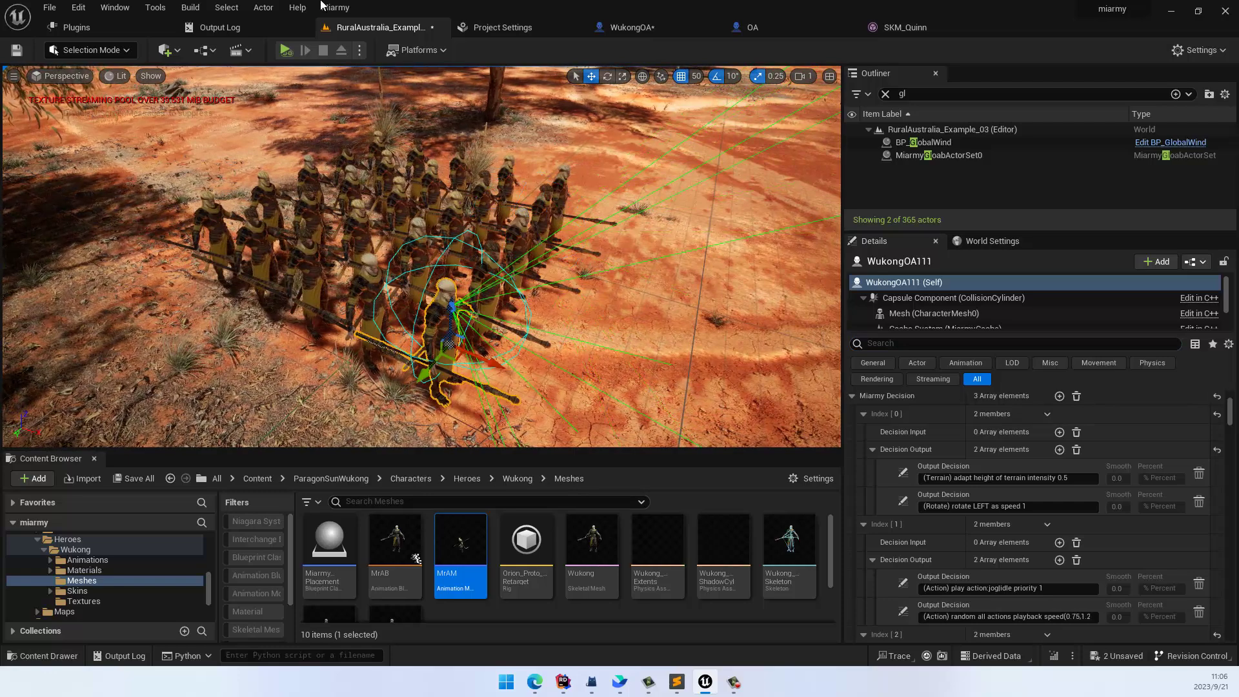
# Step: Disable Miarmy Self Gravity on the MiarmyGloabActorSet0 actor
pyautogui.click(946, 154)
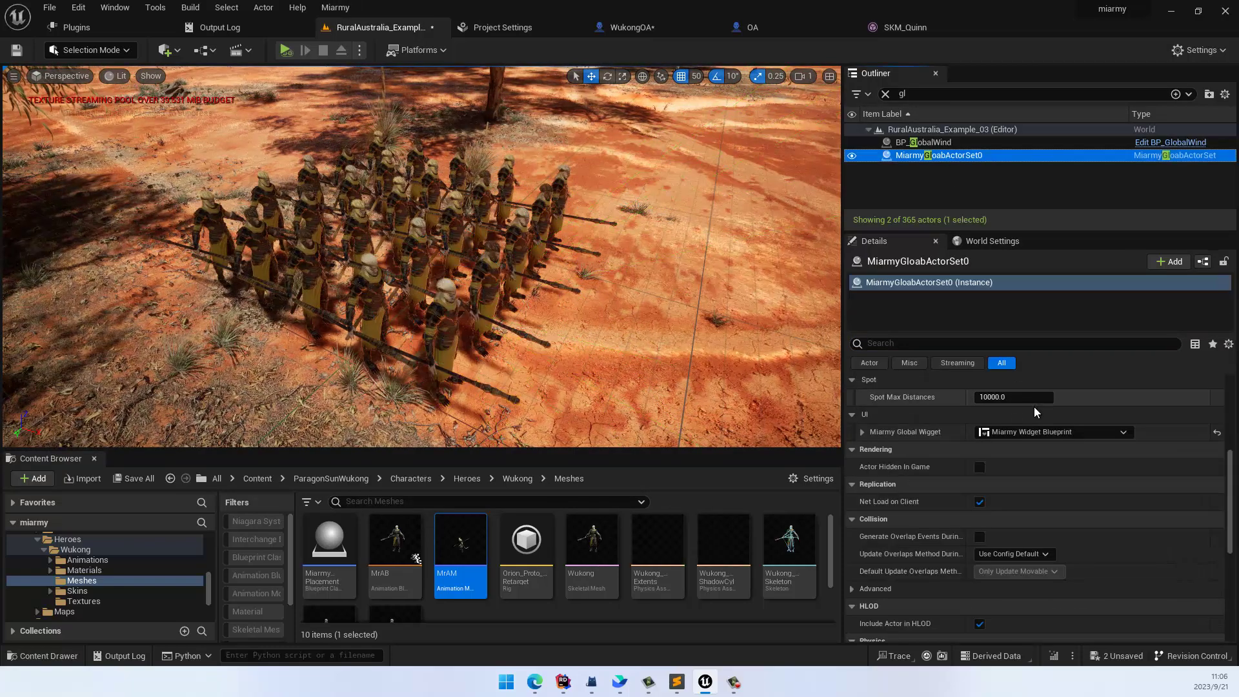
pyautogui.scroll(-3, 1021, 459)
pyautogui.scroll(3, 1020, 481)
pyautogui.scroll(1, 993, 485)
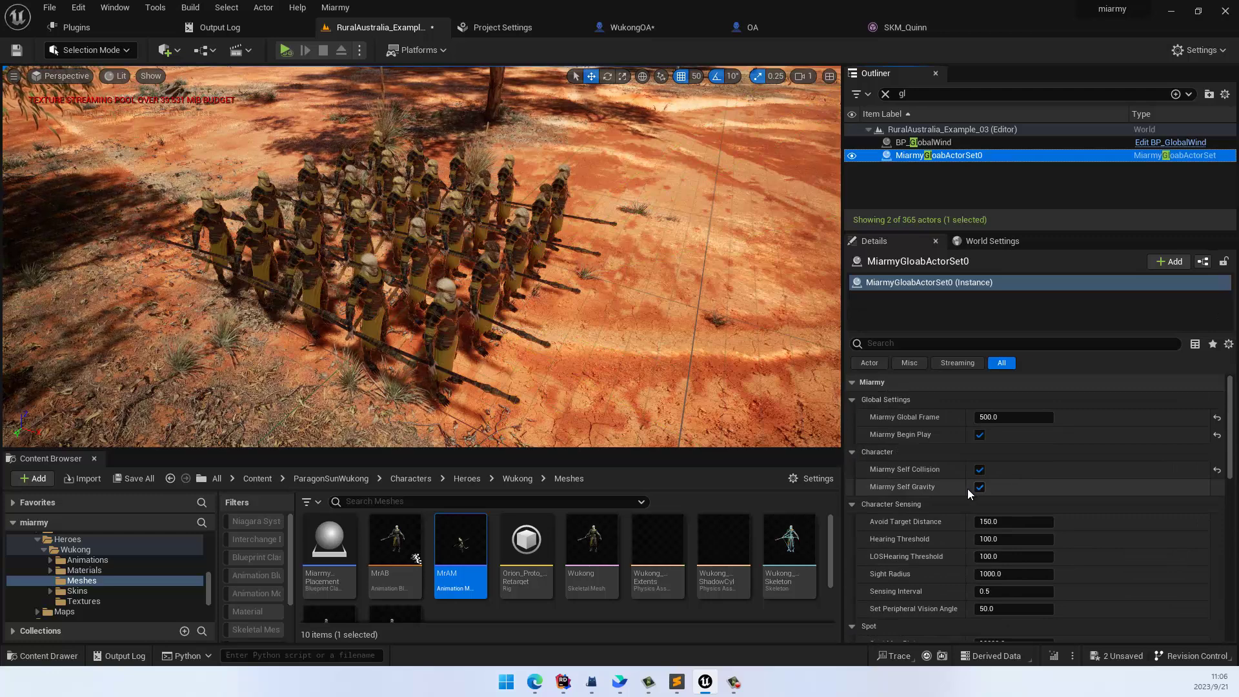
pyautogui.click(978, 487)
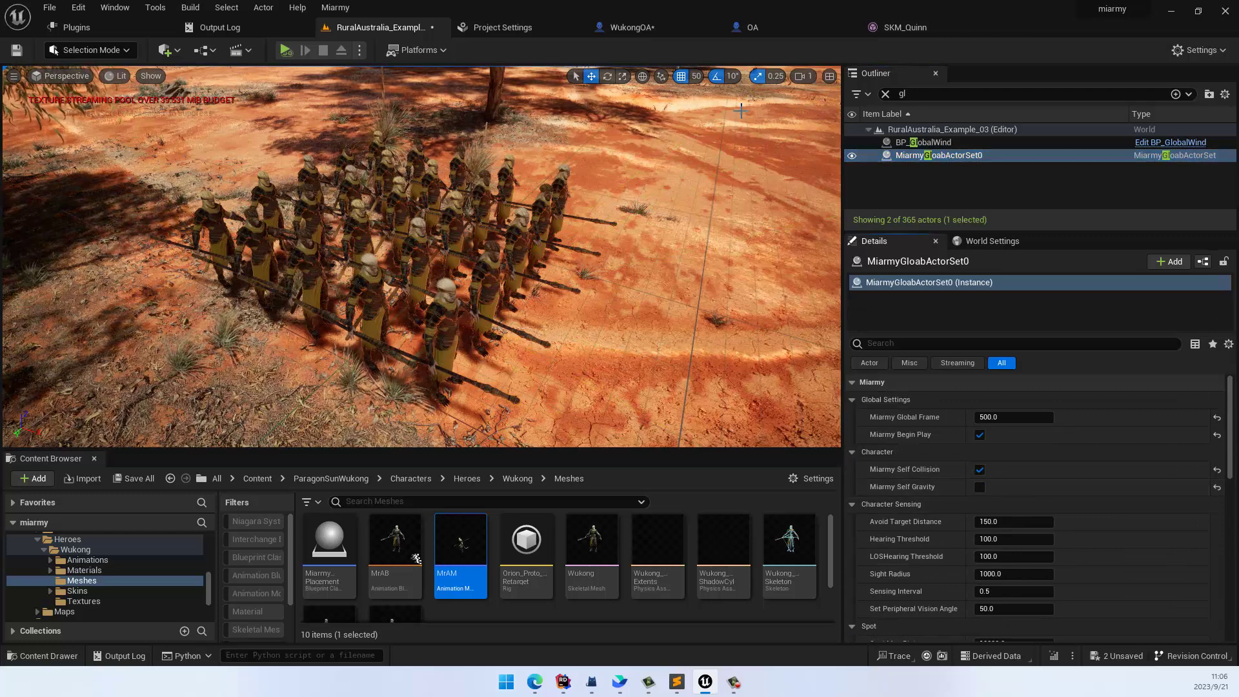
# Step: Recheck WukongOA's decisions, delete all placed agents in the level, and place them again from the selected MiarmyPlacement node
pyautogui.click(657, 29)
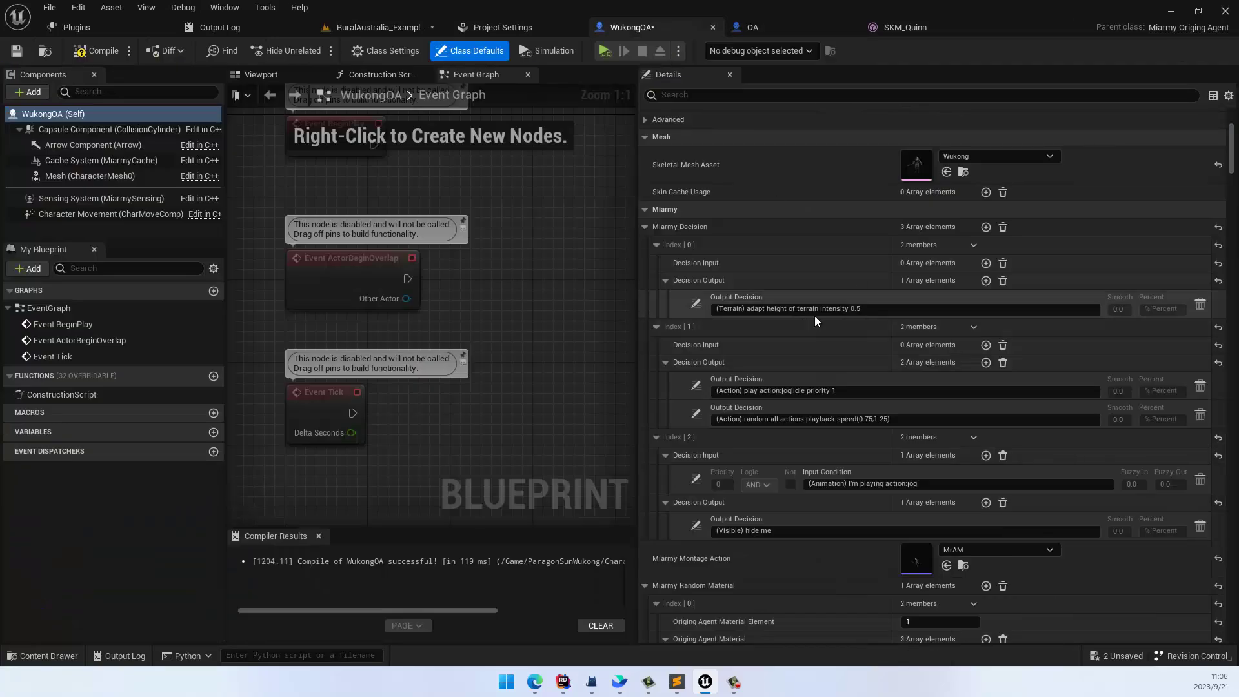
pyautogui.click(384, 26)
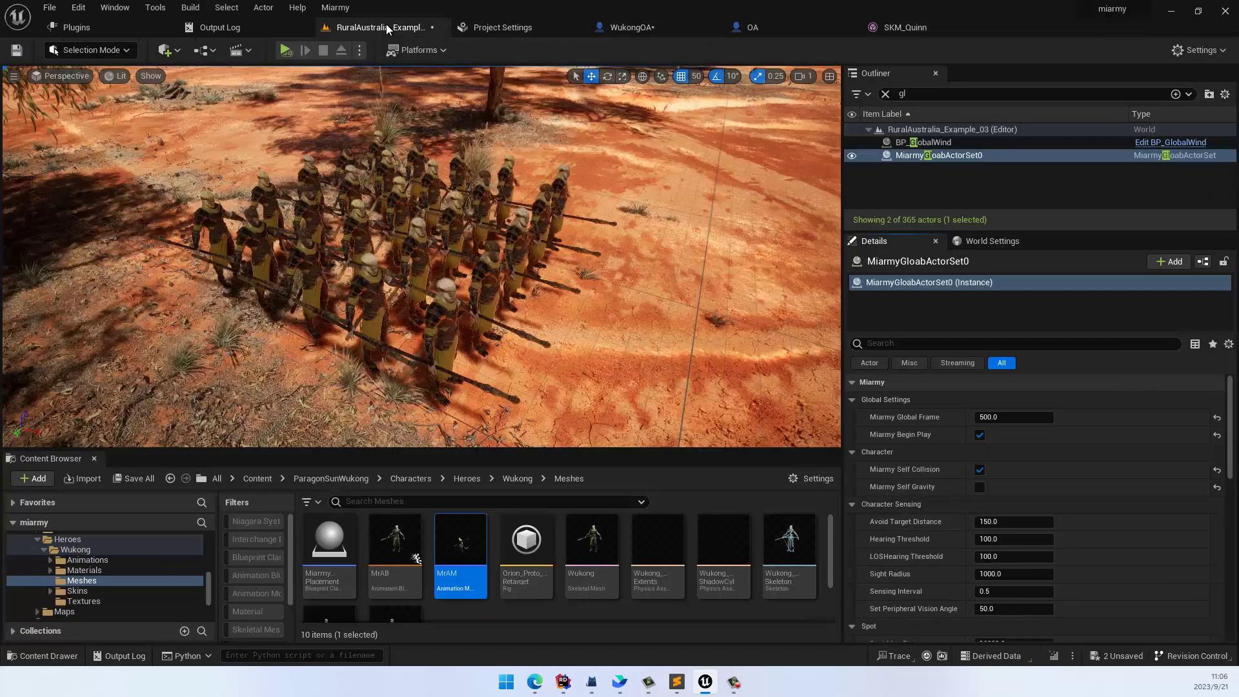
pyautogui.click(334, 8)
pyautogui.click(394, 141)
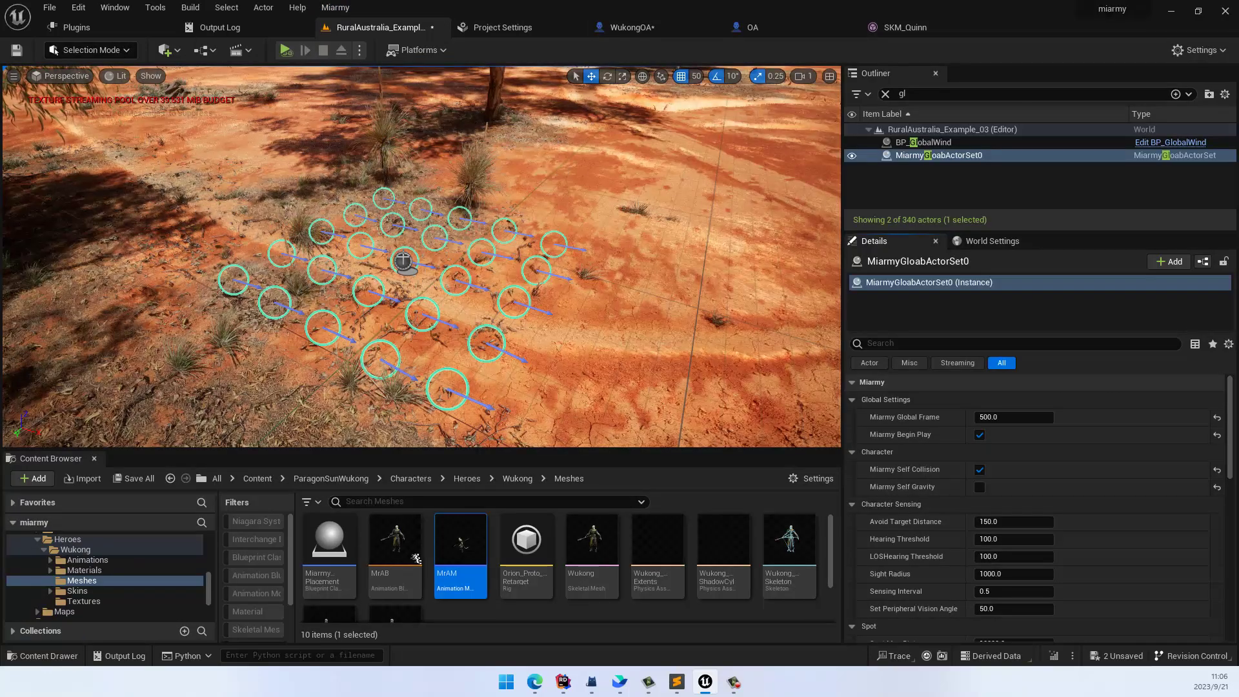
pyautogui.click(403, 262)
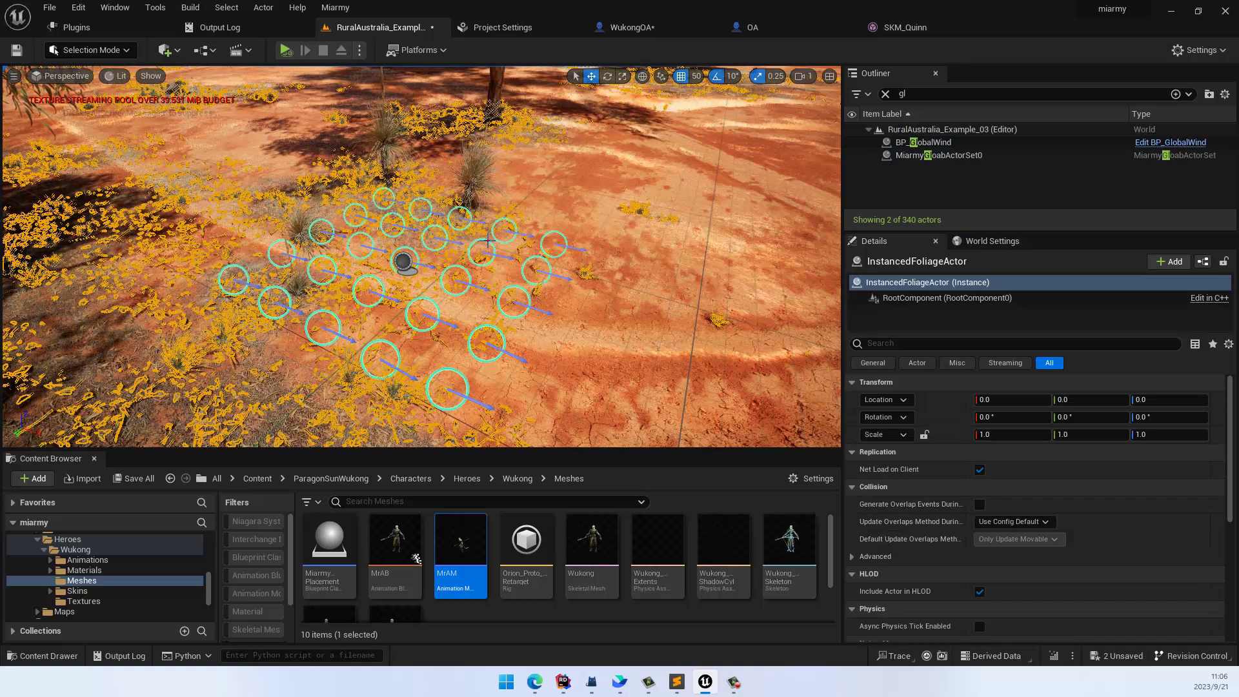
pyautogui.click(351, 9)
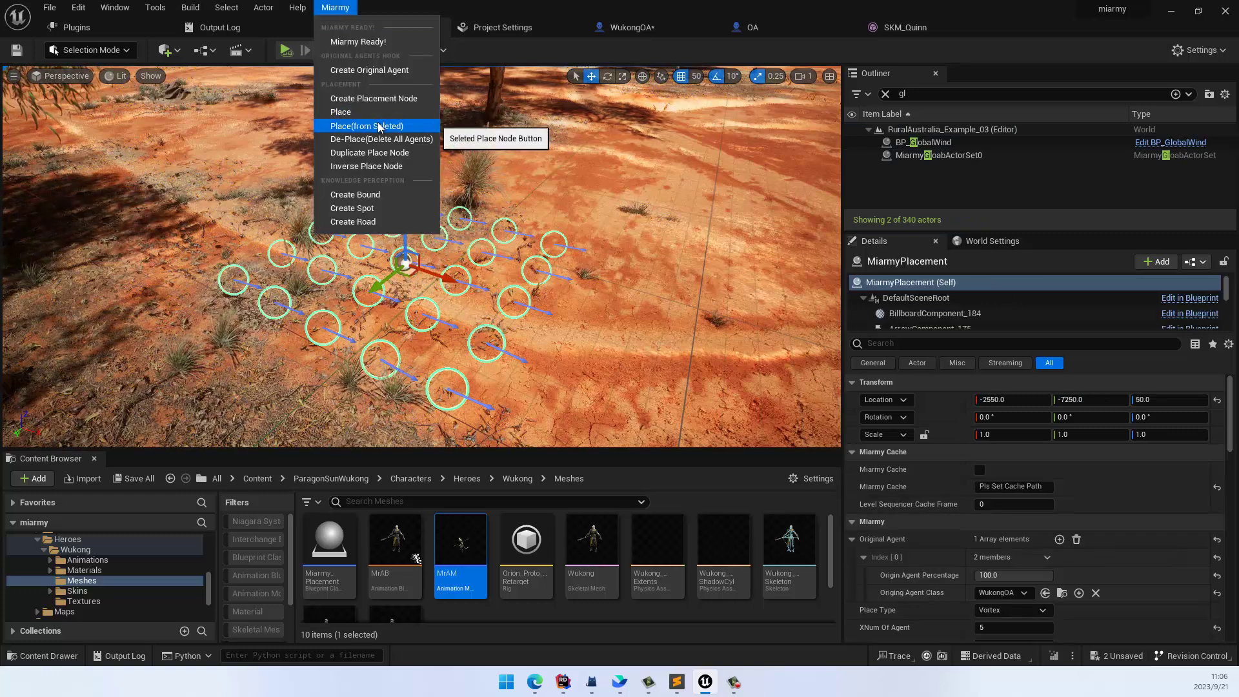
pyautogui.click(362, 126)
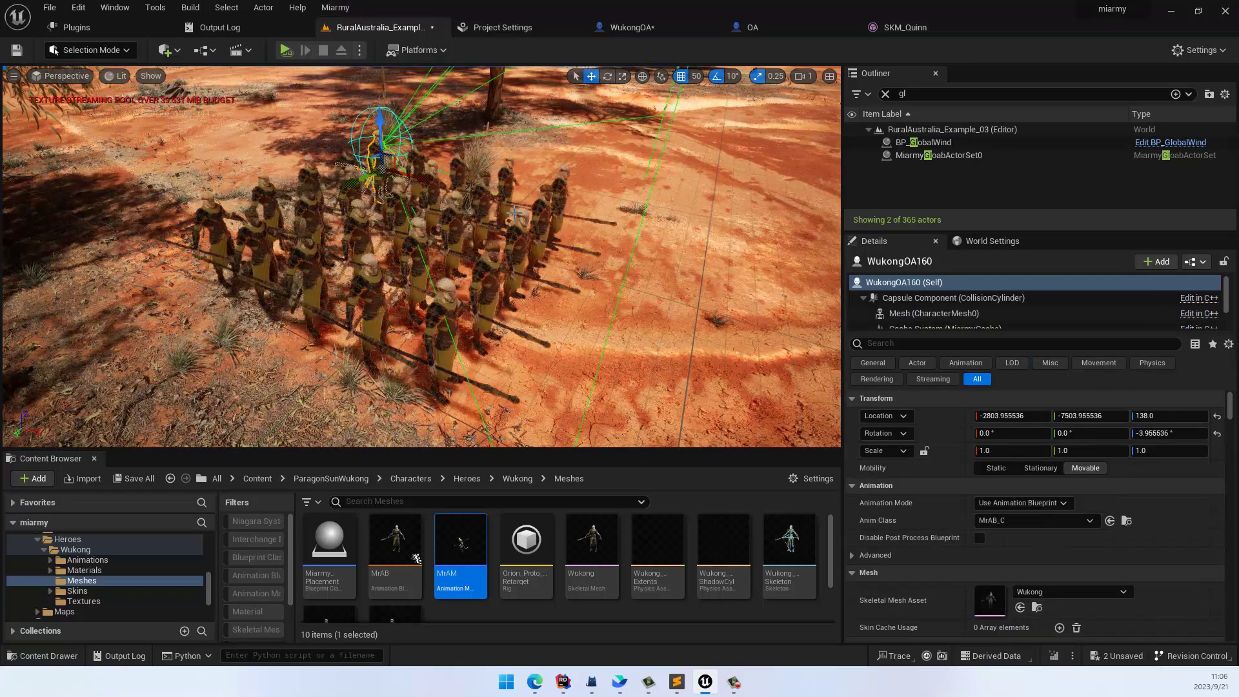
# Step: Simulate the re-placed crowd, look closely at how agents follow the terrain and which are hidden, and stop the simulation
pyautogui.click(285, 52)
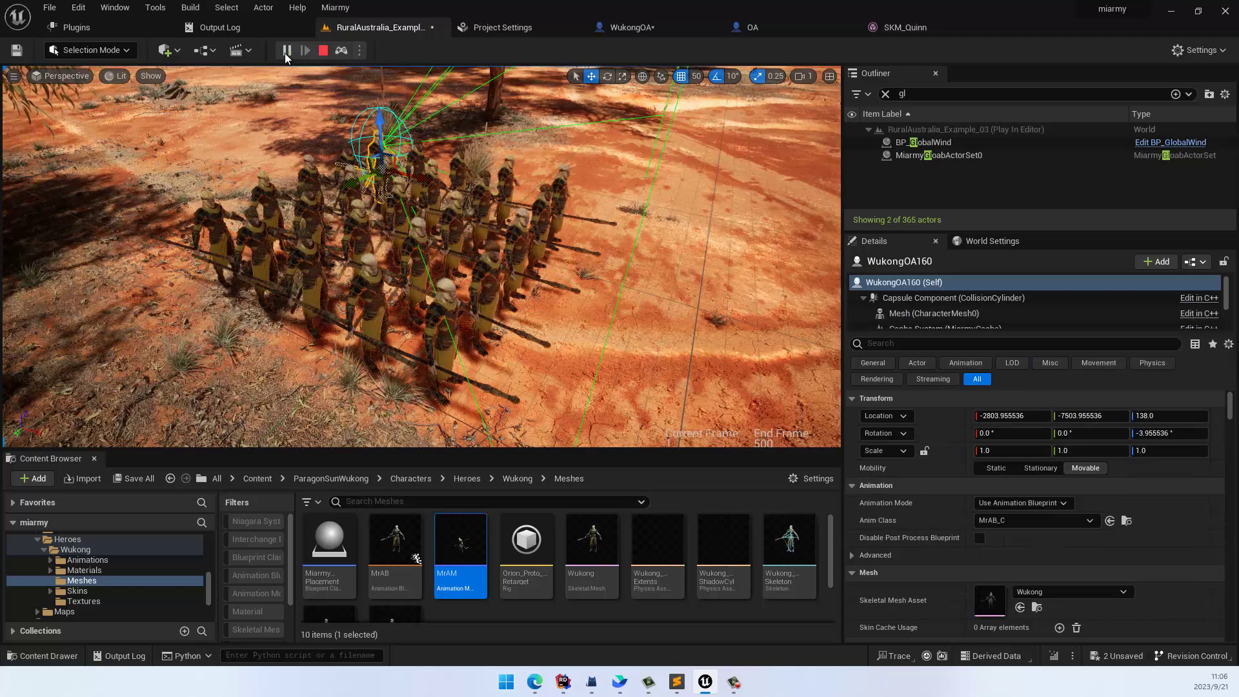
pyautogui.press('w')
pyautogui.moveTo(409, 194)
pyautogui.mouseDown(button='right')
pyautogui.moveTo(409, 210)
pyautogui.moveTo(409, 193)
pyautogui.mouseUp(button='right')
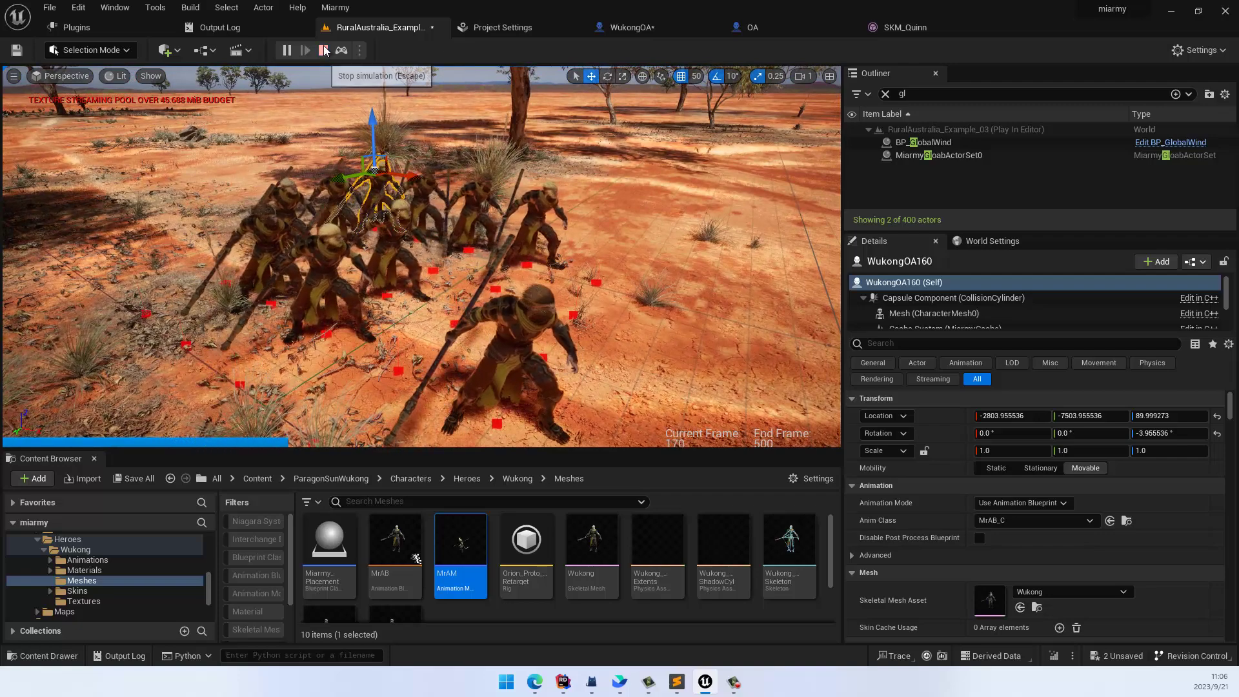
pyautogui.click(324, 50)
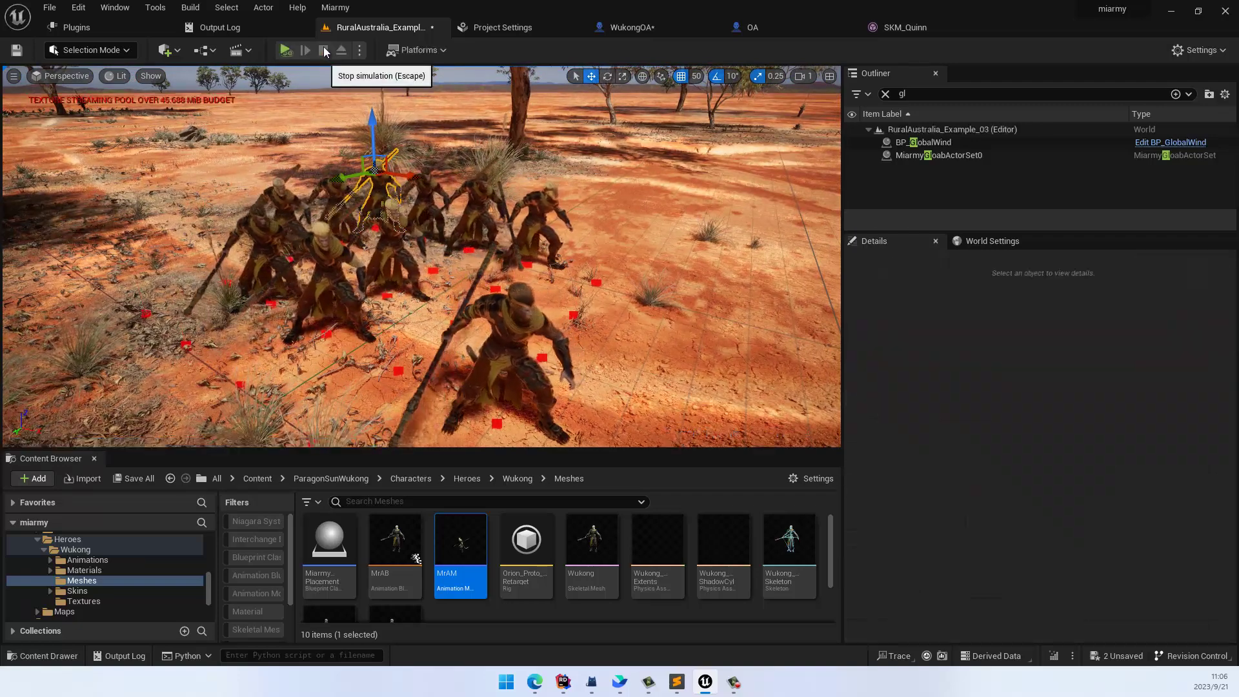
# Step: Add a second input condition to WukongOA's Index [2] decision, set to "(Frame) current frame > 100"
pyautogui.click(664, 33)
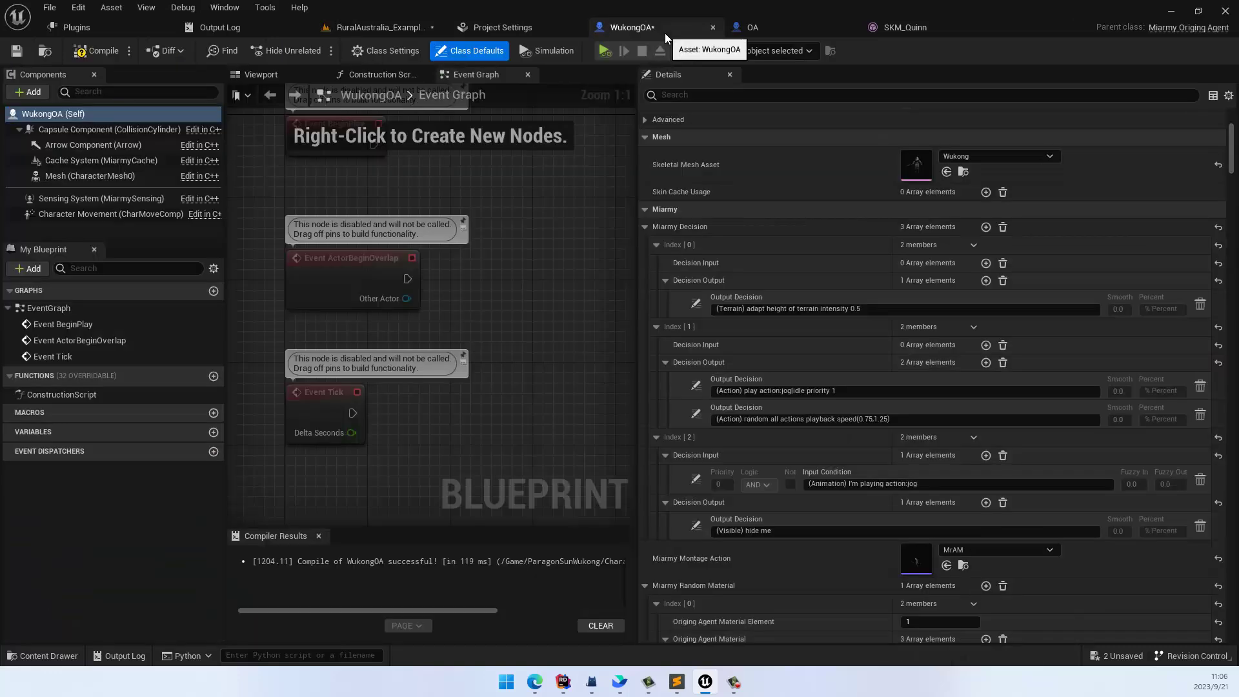
pyautogui.click(985, 457)
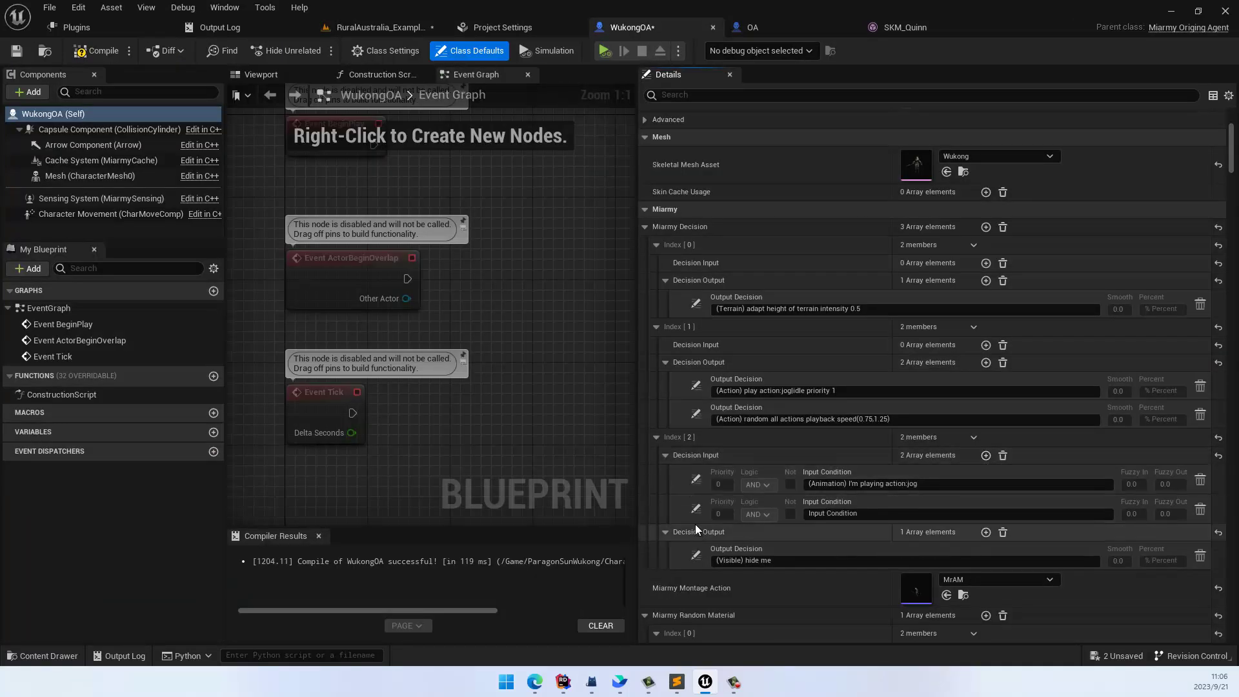
pyautogui.click(699, 507)
pyautogui.moveTo(749, 518)
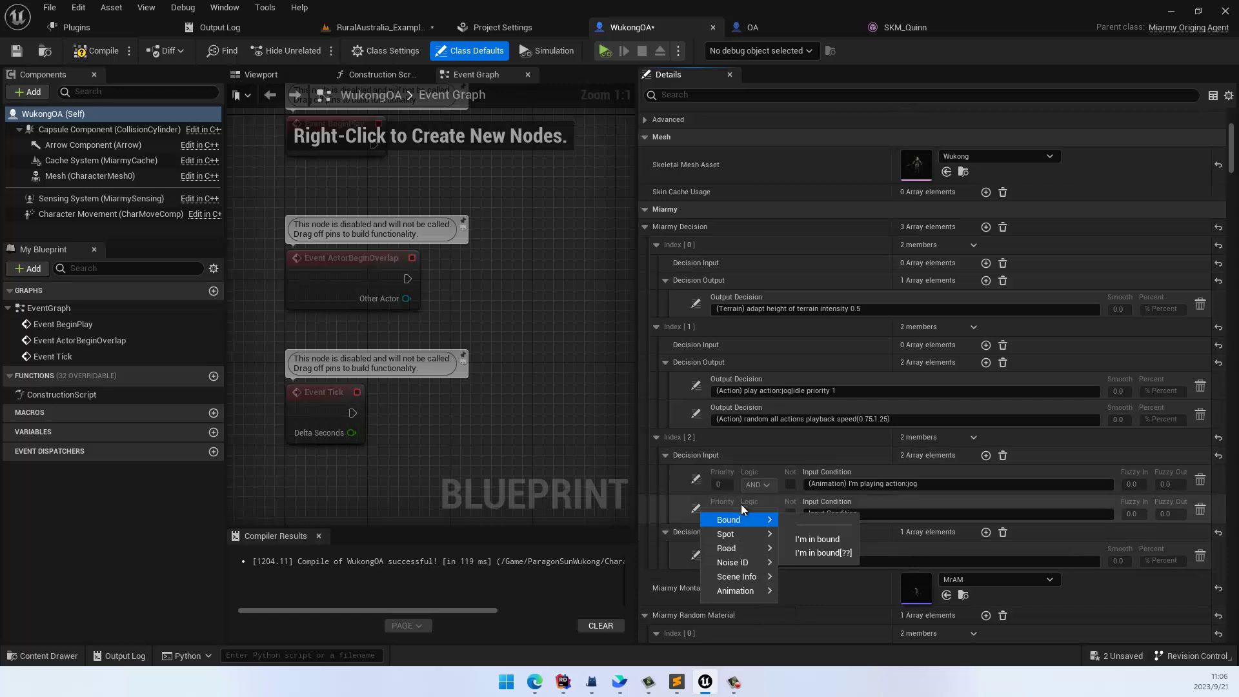
pyautogui.moveTo(756, 572)
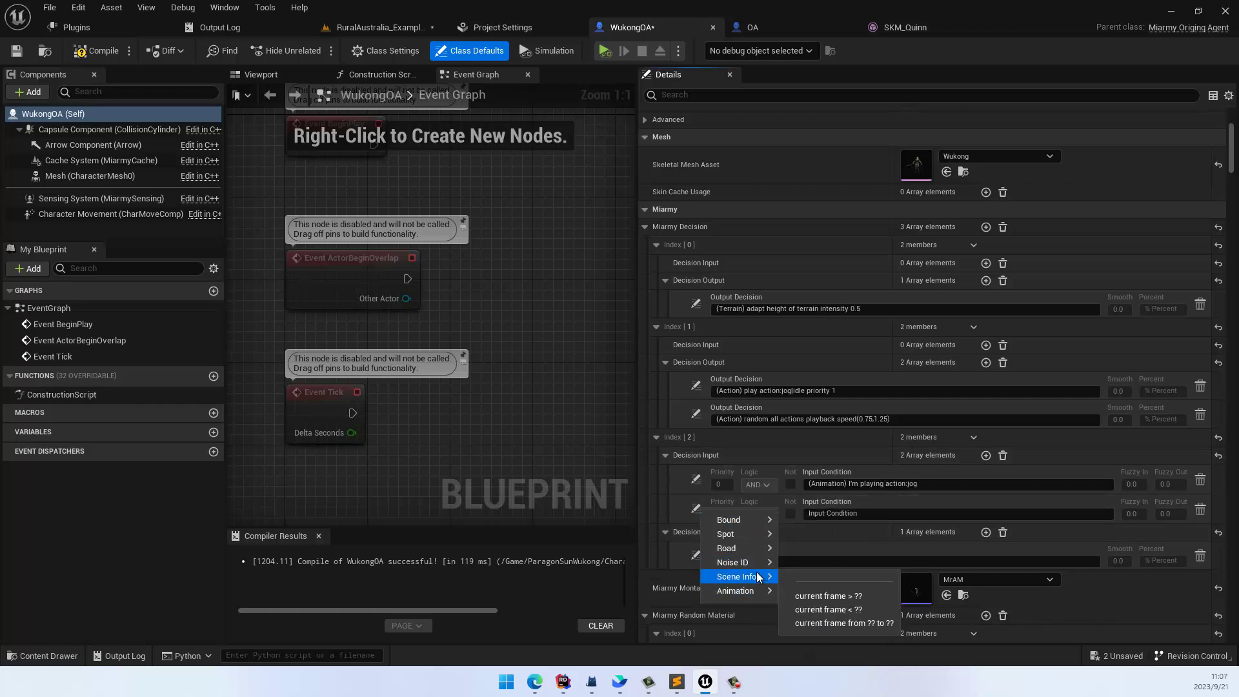
pyautogui.click(850, 596)
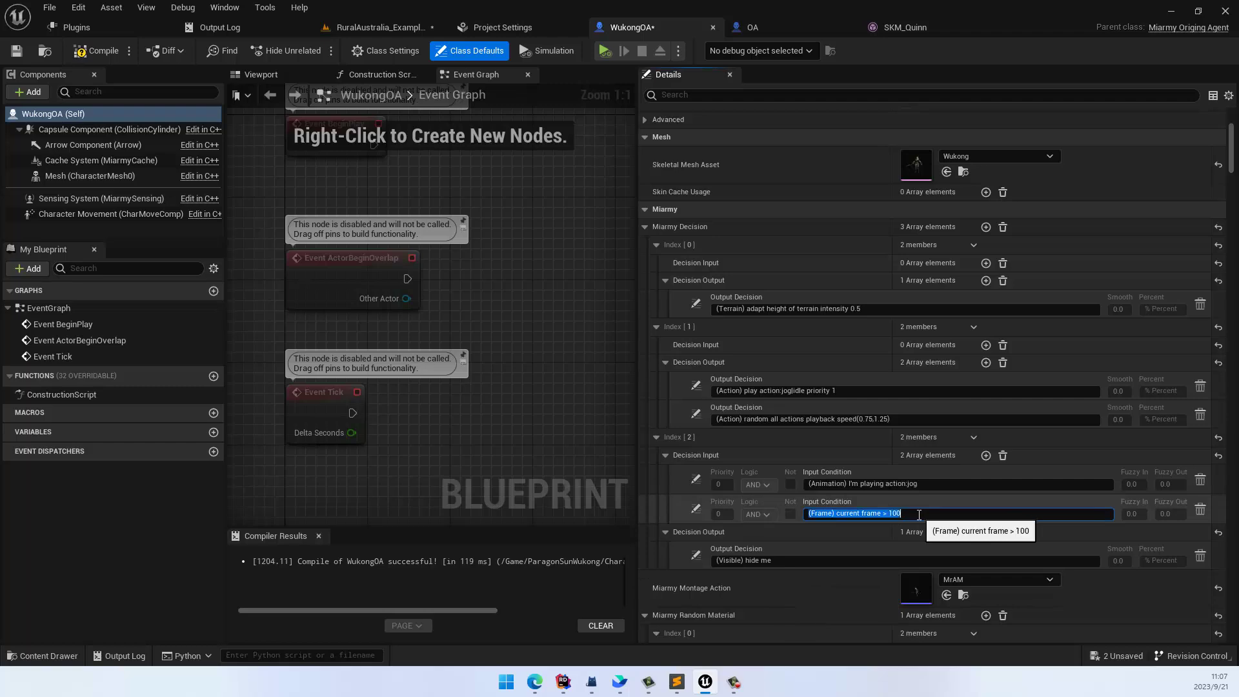
# Step: Simulate the crowd in the level past frame 100 to test the frame-based hide condition, and stop the simulation
pyautogui.click(380, 30)
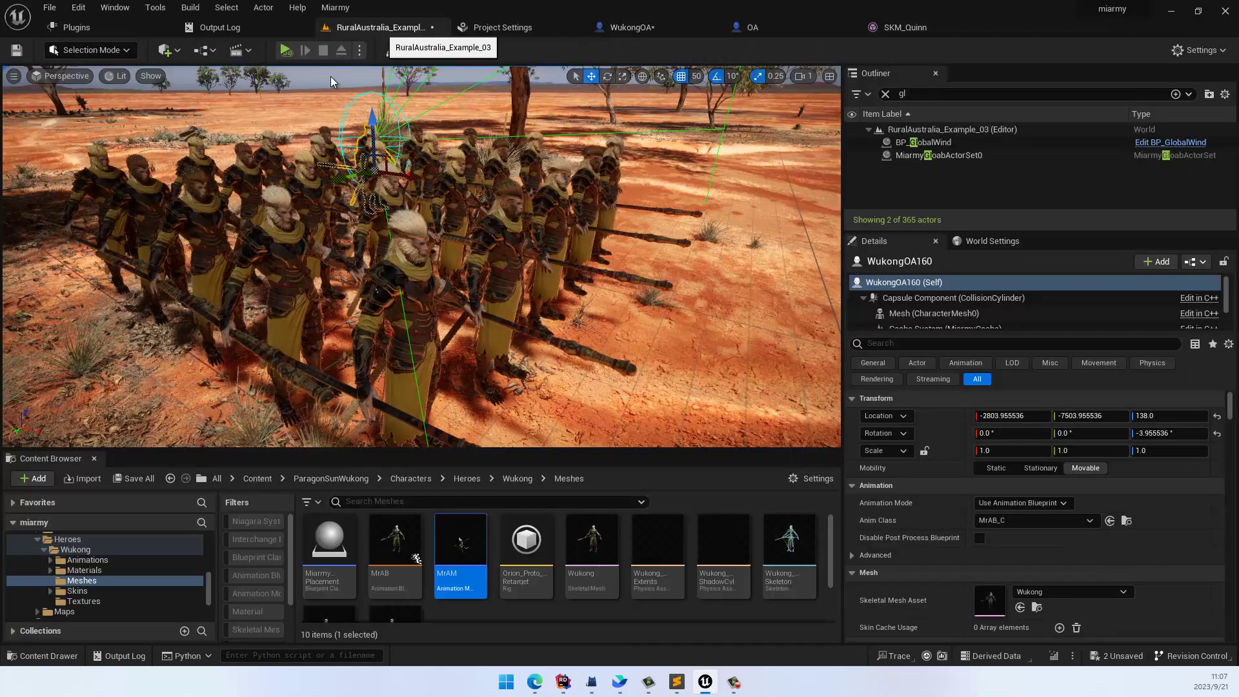
pyautogui.click(282, 52)
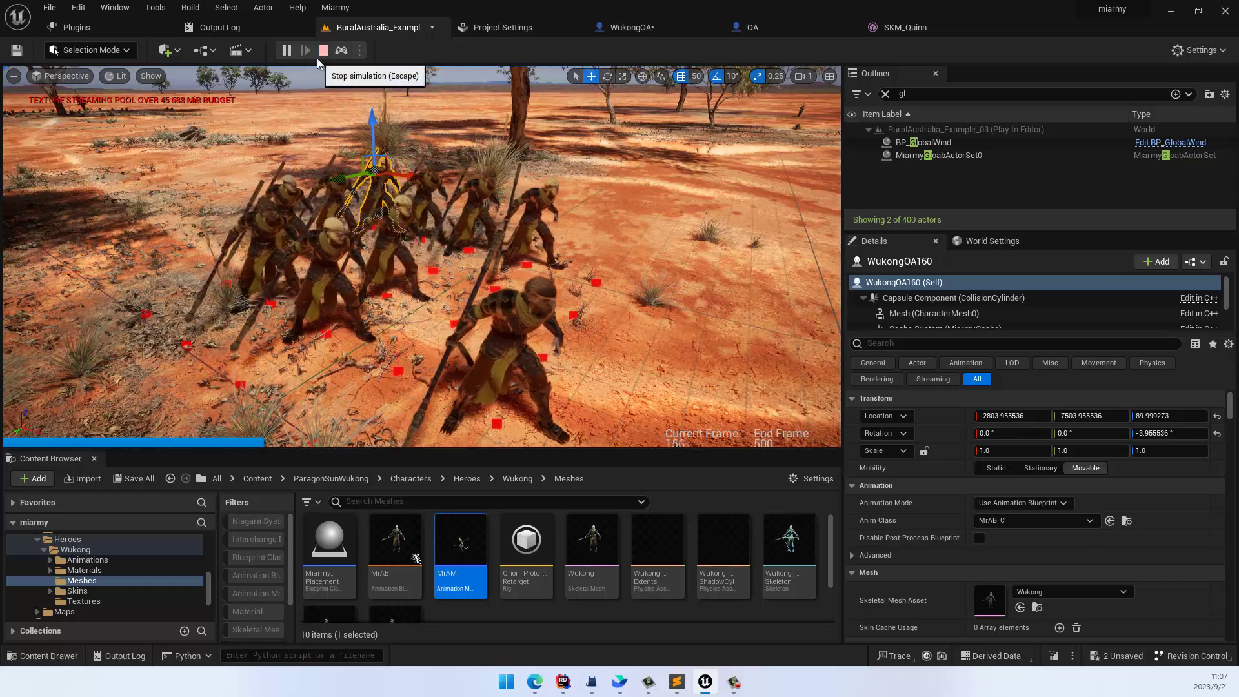
pyautogui.click(317, 56)
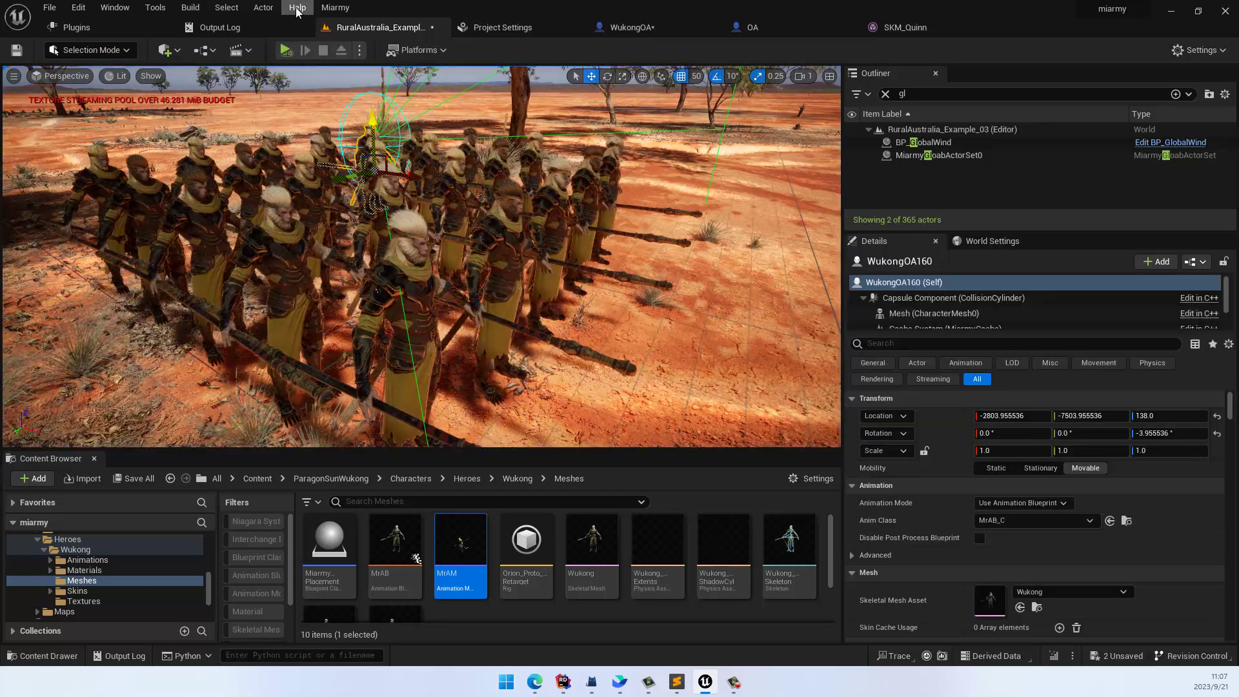
# Step: Delete all placed agents and set the MiarmyPlacement node's Origing Agent Class to OA
pyautogui.click(332, 8)
pyautogui.click(362, 139)
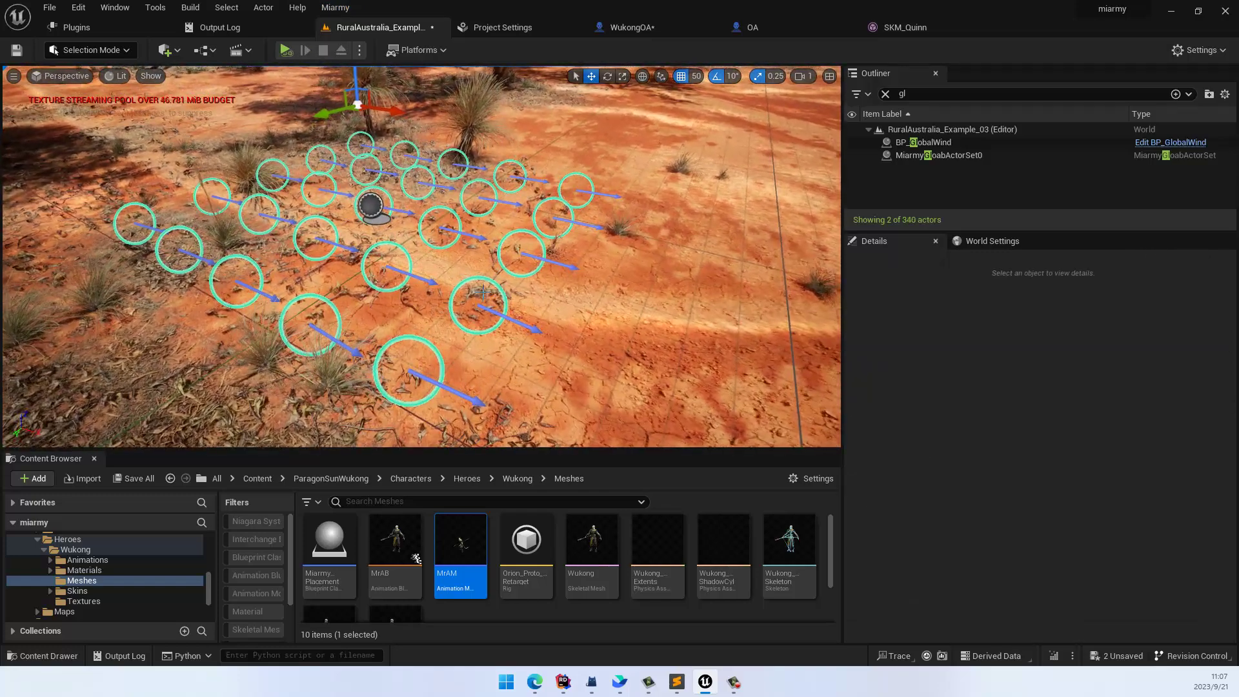
pyautogui.click(477, 279)
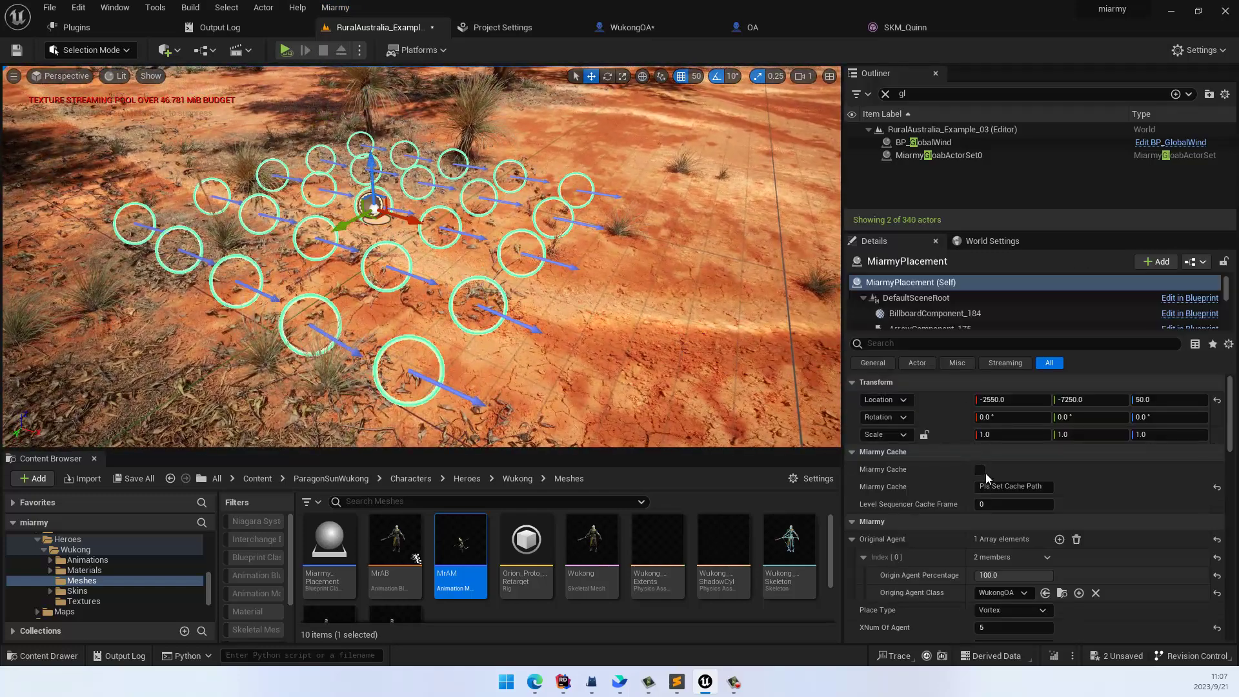
pyautogui.scroll(-1, 978, 556)
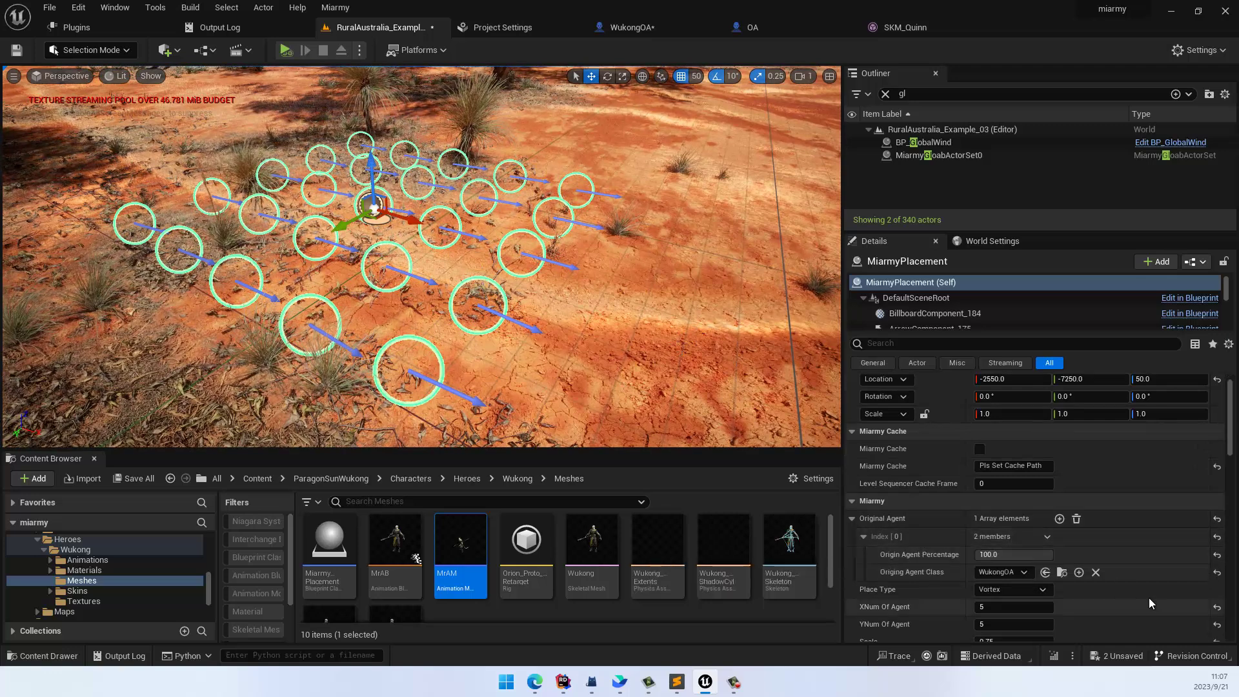
pyautogui.click(1006, 573)
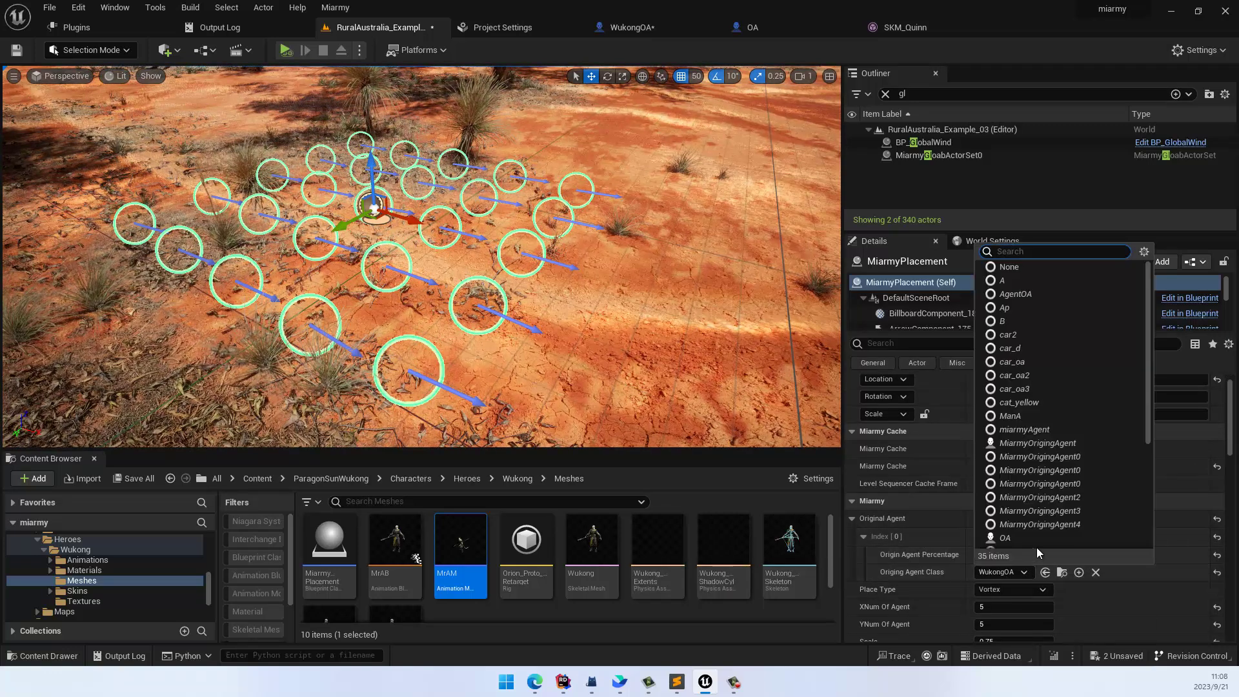
pyautogui.click(1021, 540)
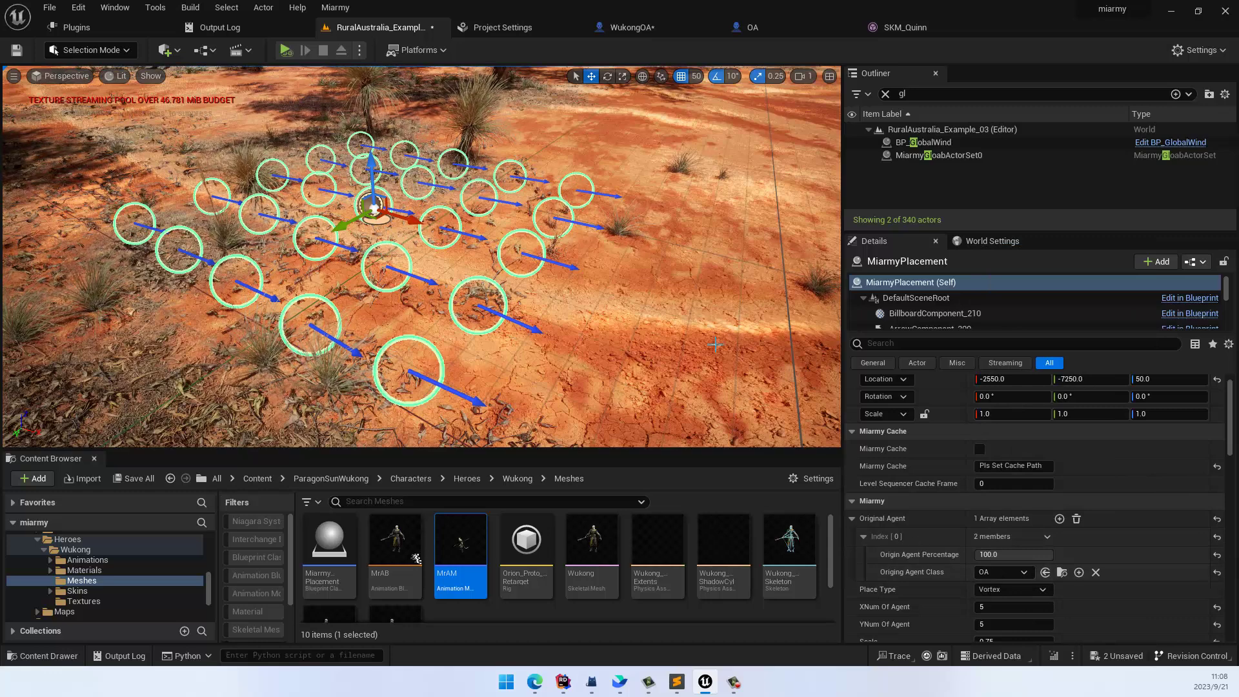
# Step: Open the OA blueprint and add an input condition to its Index [0] decision, set to "(Bound) I'm in bound"
pyautogui.click(1061, 572)
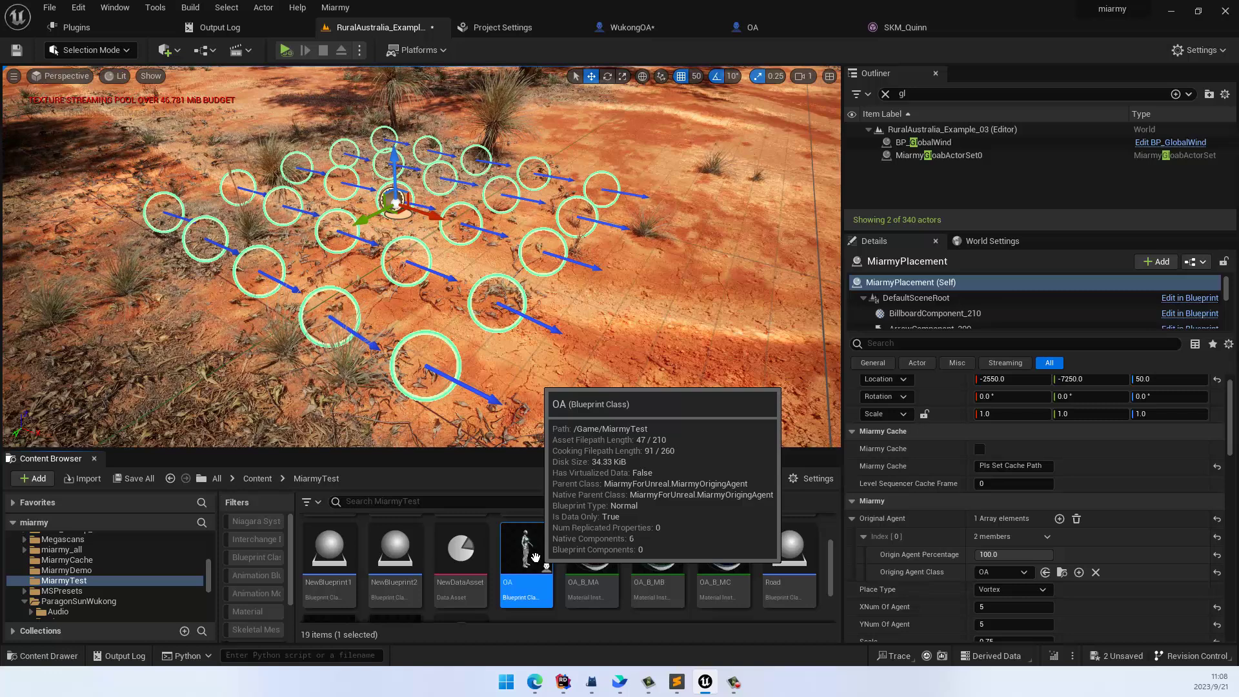
pyautogui.doubleClick(535, 557)
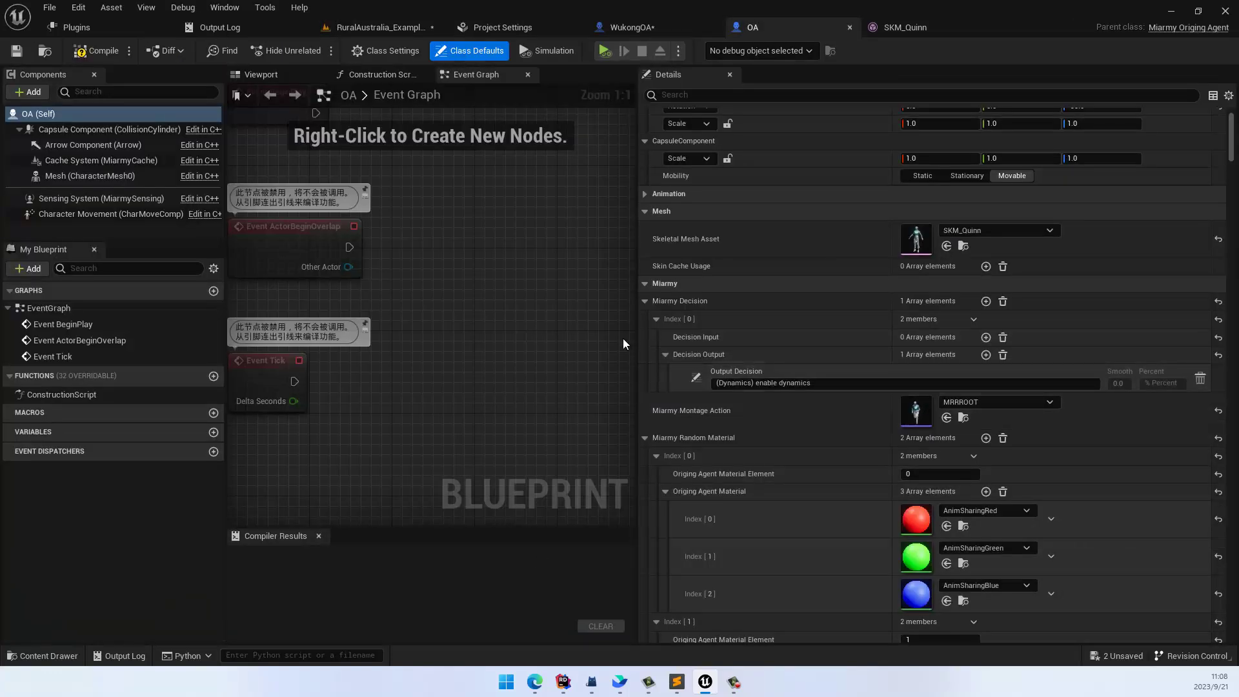
pyautogui.click(985, 337)
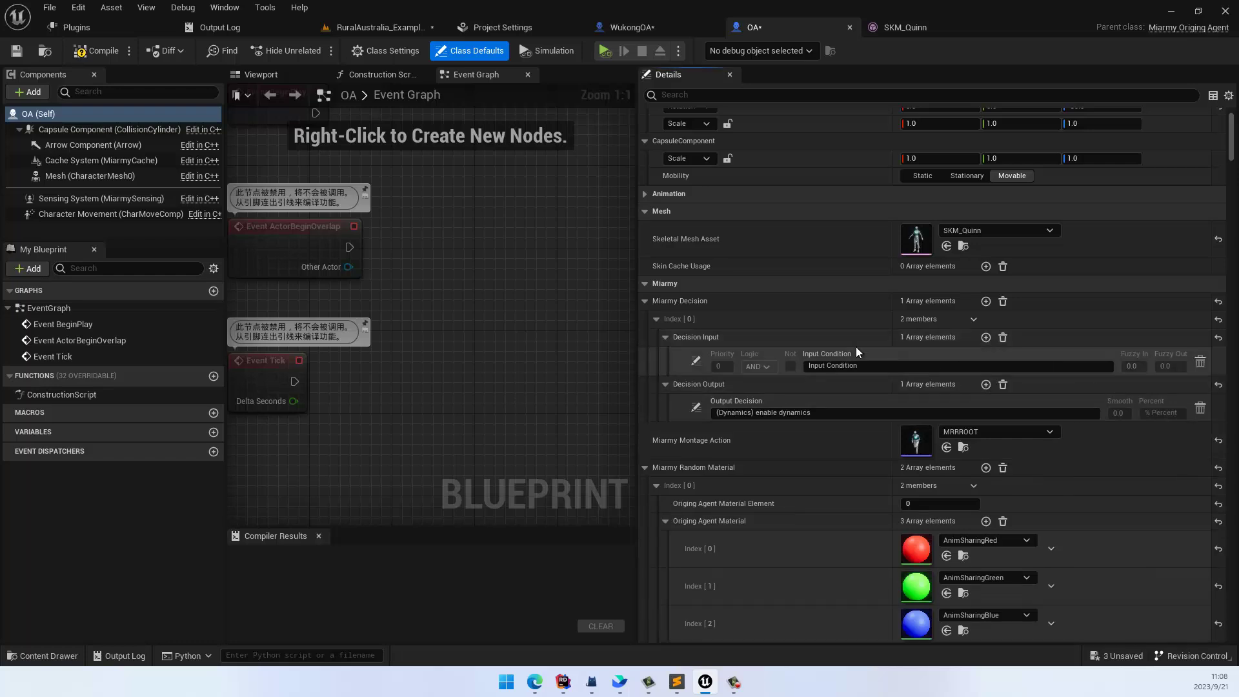
pyautogui.click(694, 362)
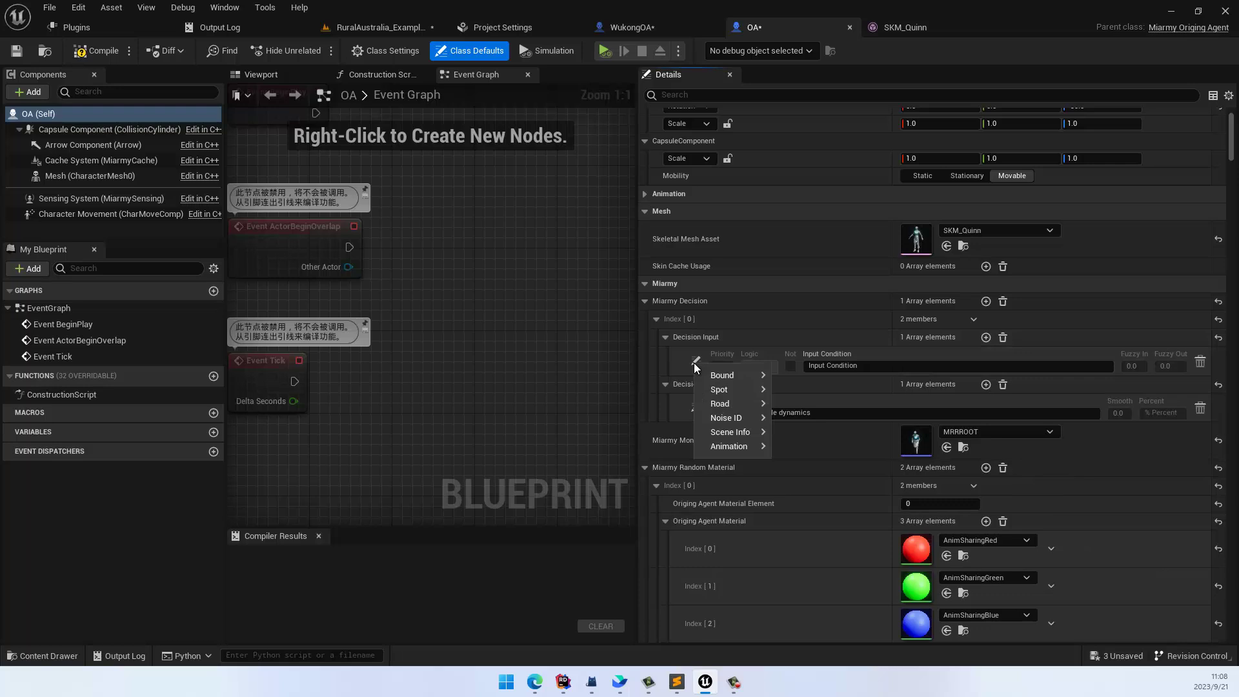
pyautogui.moveTo(729, 375)
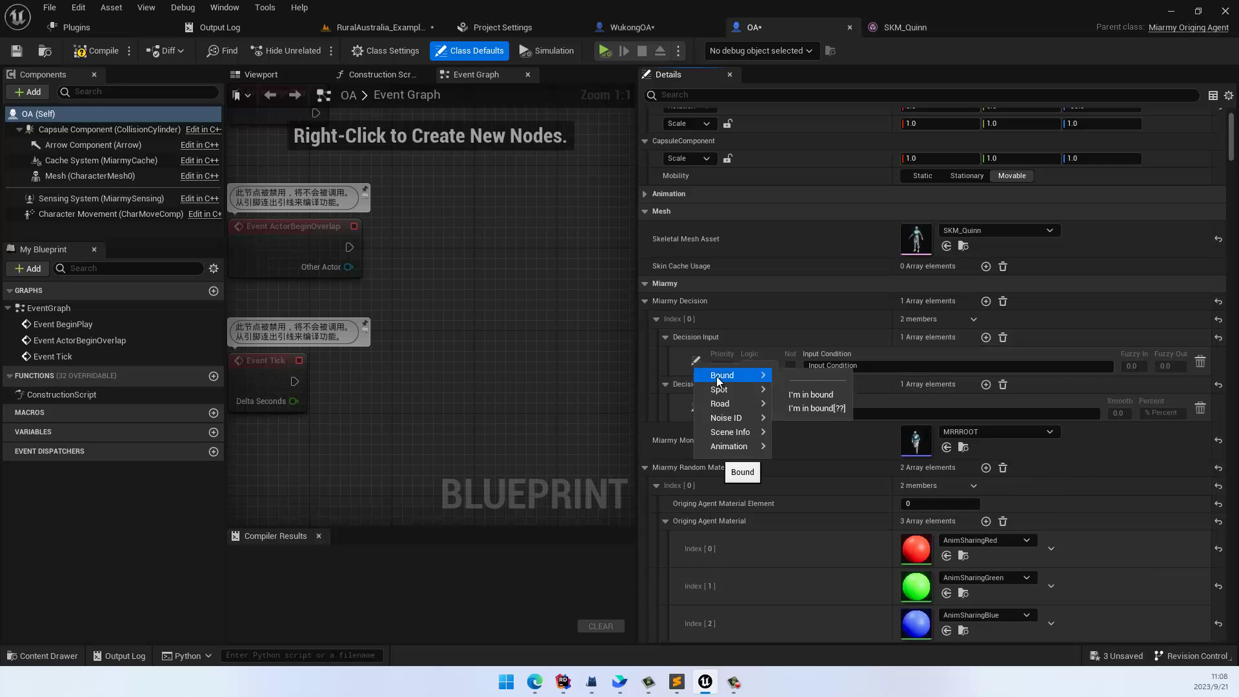
pyautogui.click(810, 394)
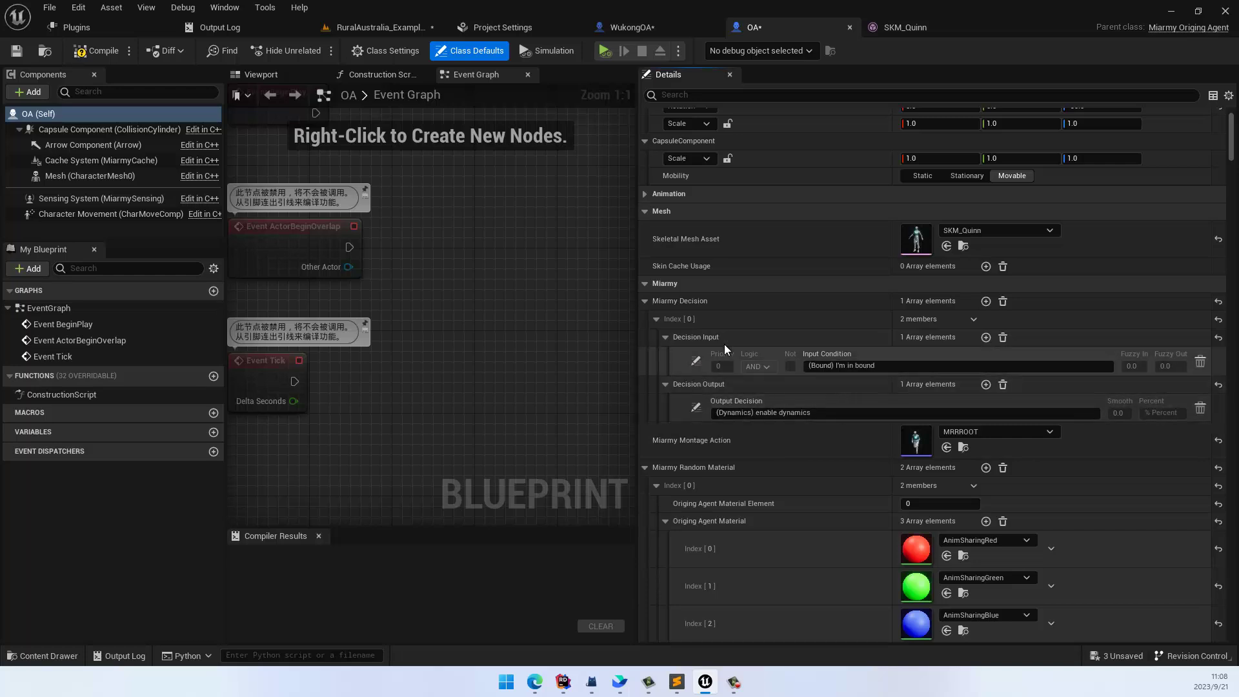
# Step: Locate and open OA's MRRROOT montage, and open the asset of its ROOT animation segment
pyautogui.click(963, 447)
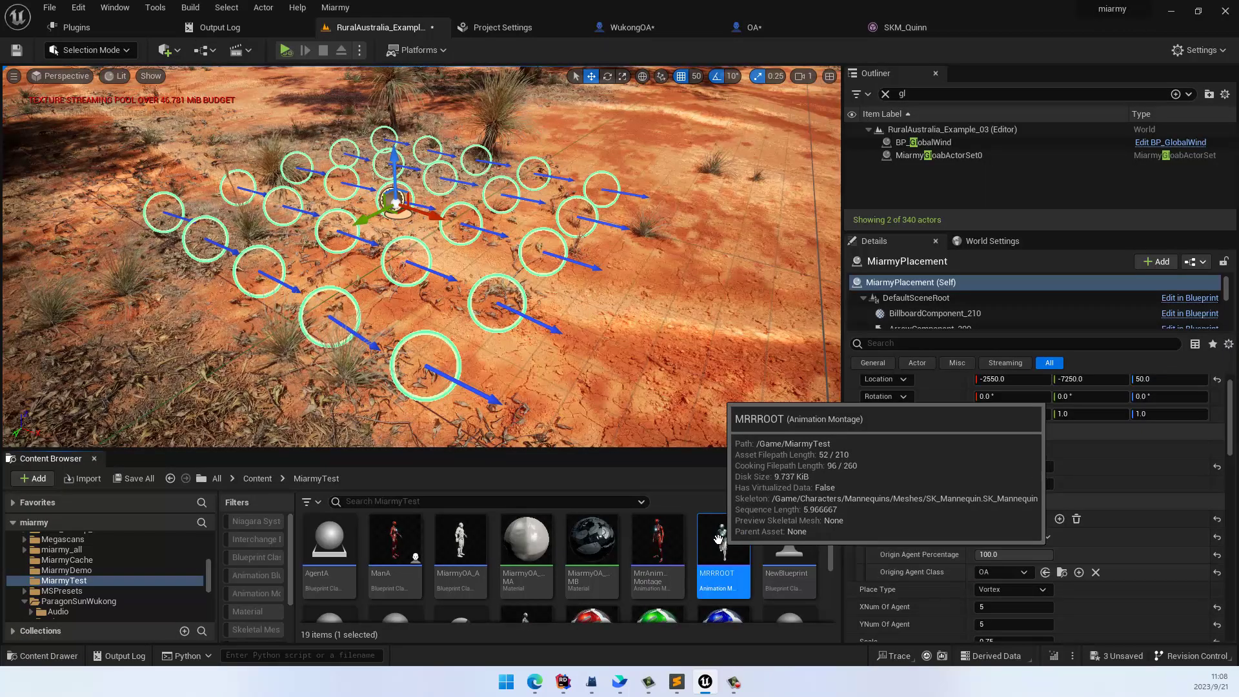
pyautogui.doubleClick(718, 538)
pyautogui.rightClick(802, 467)
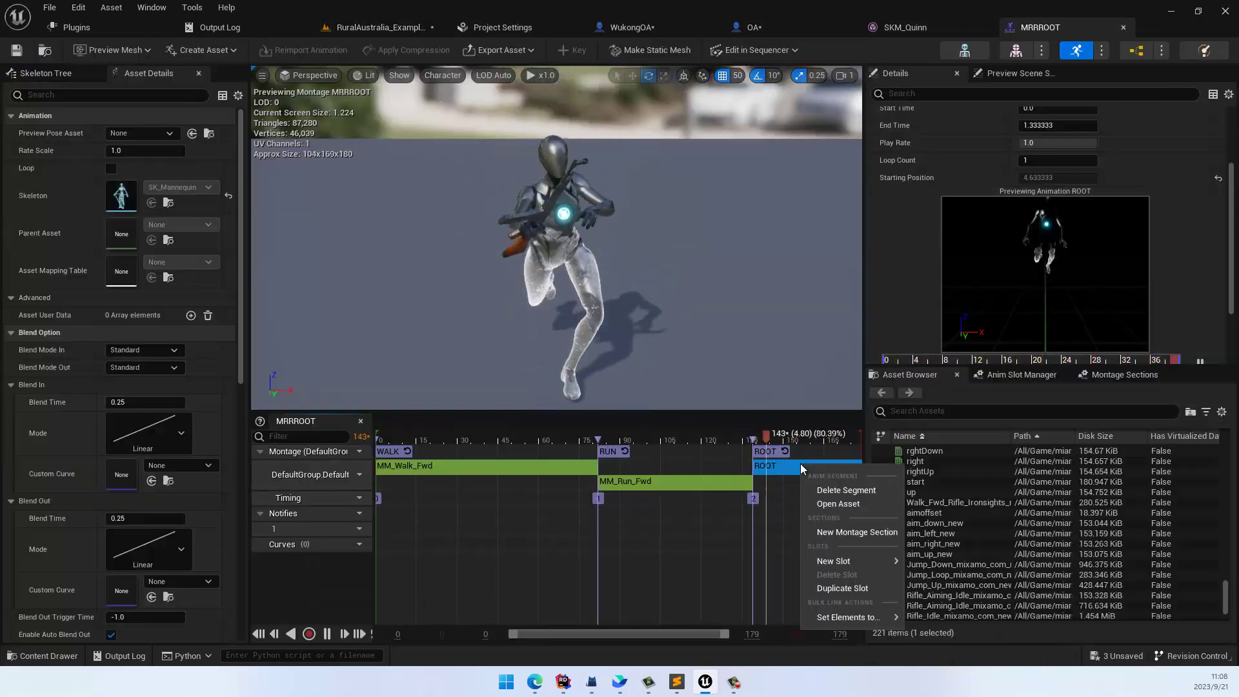
pyautogui.click(838, 503)
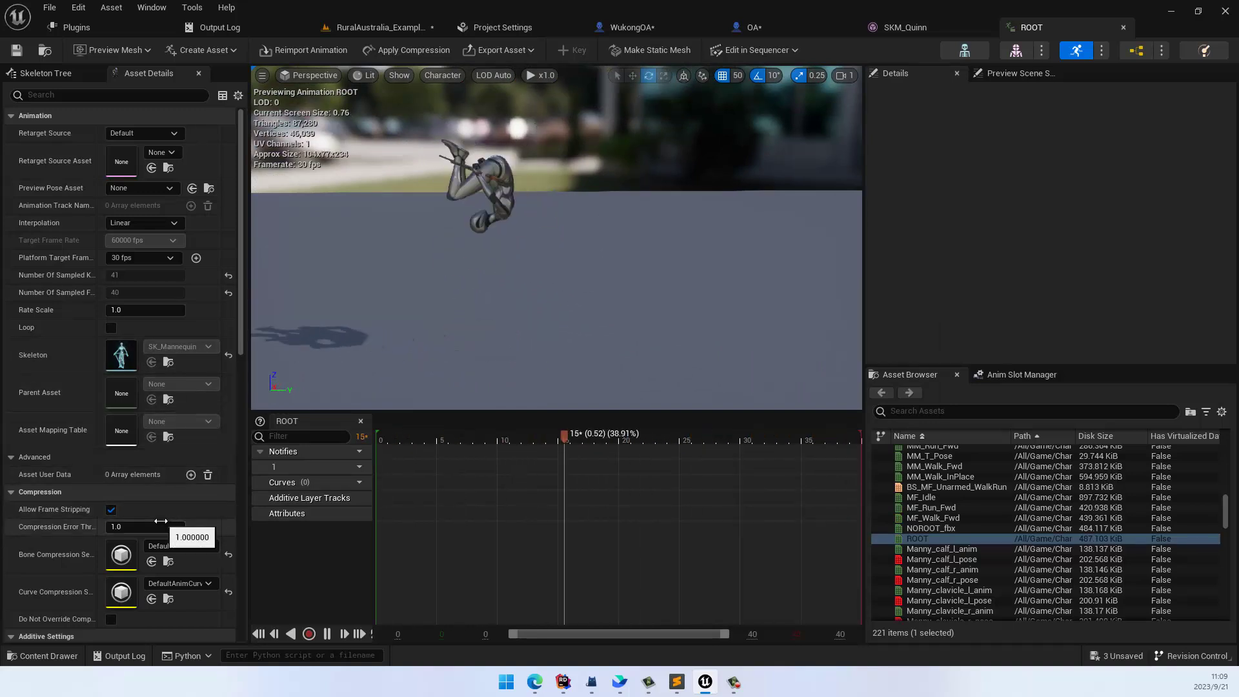
# Step: Switch EnableRootMotion off and back on for the ROOT animation to compare how it moves
pyautogui.scroll(-5, 160, 521)
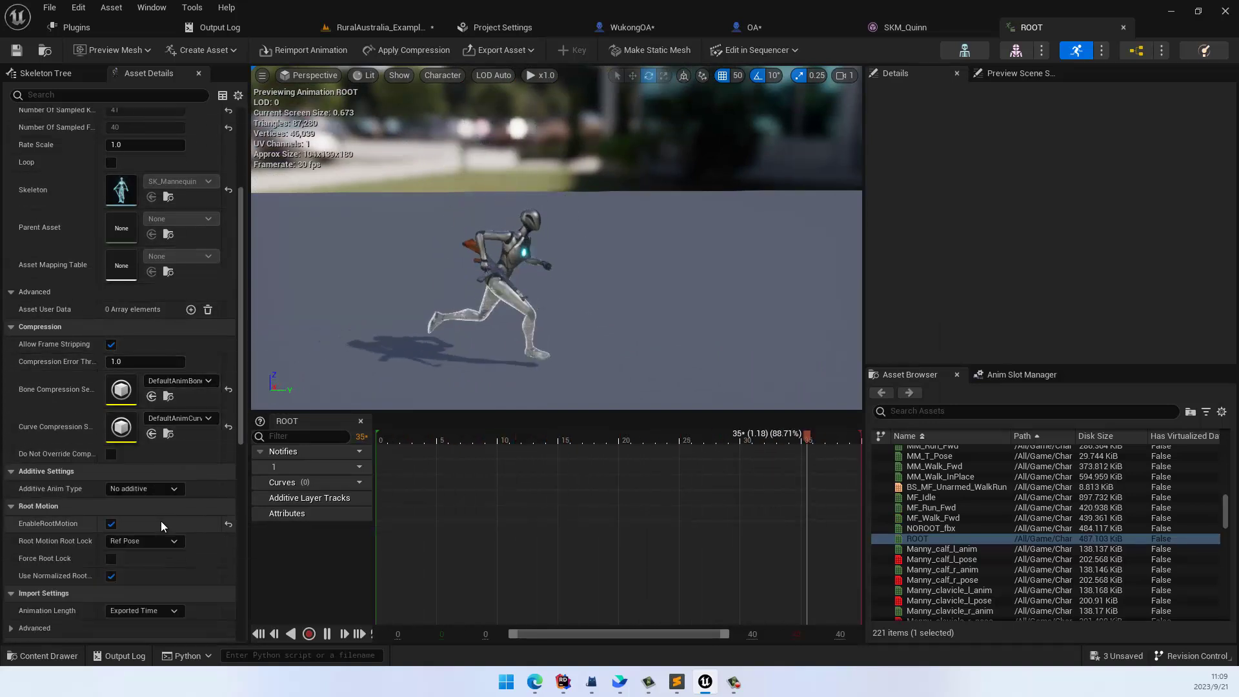
pyautogui.scroll(-1, 161, 521)
pyautogui.click(110, 504)
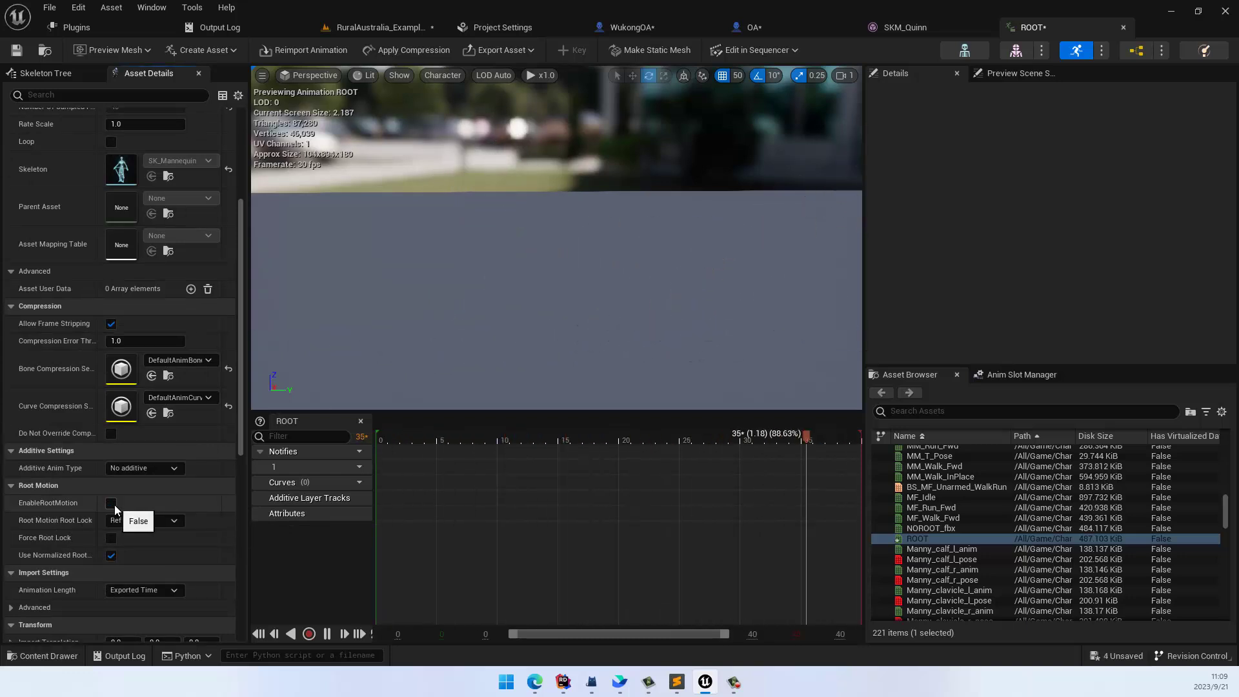
pyautogui.click(113, 504)
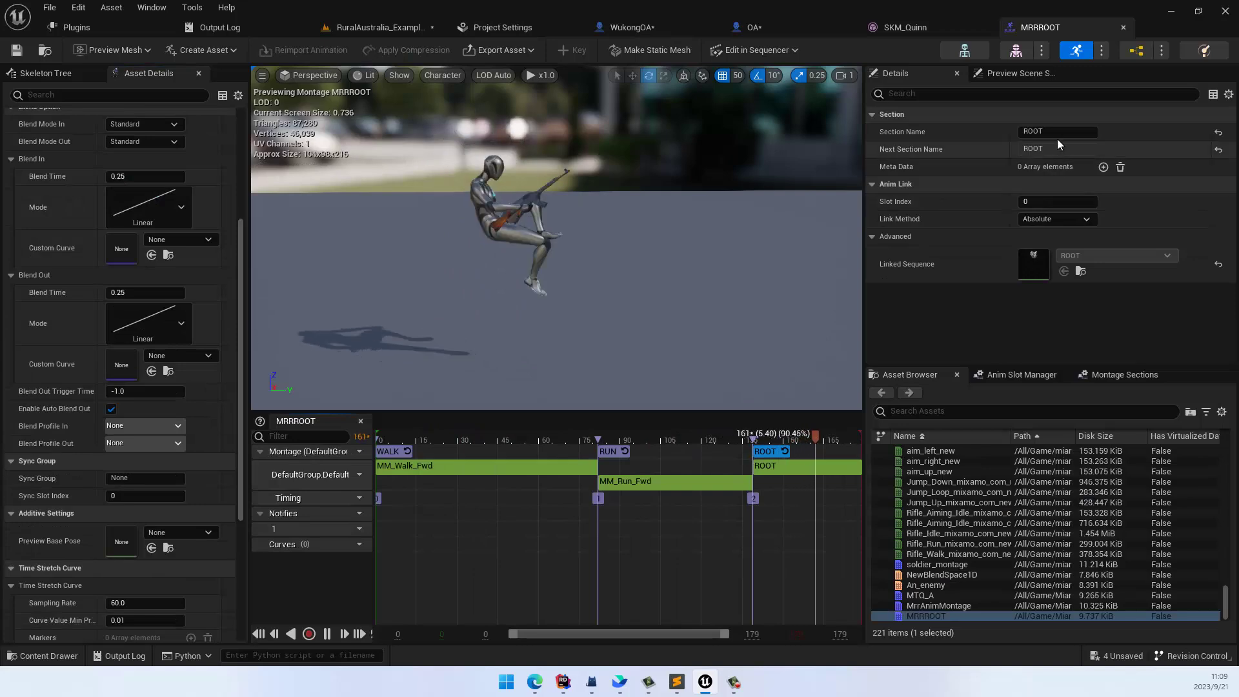
# Step: Select the MRRROOT montage's ROOT section name, and add a second decision to OA with the output "(Action) play action:?? priority 1"
pyautogui.click(1061, 131)
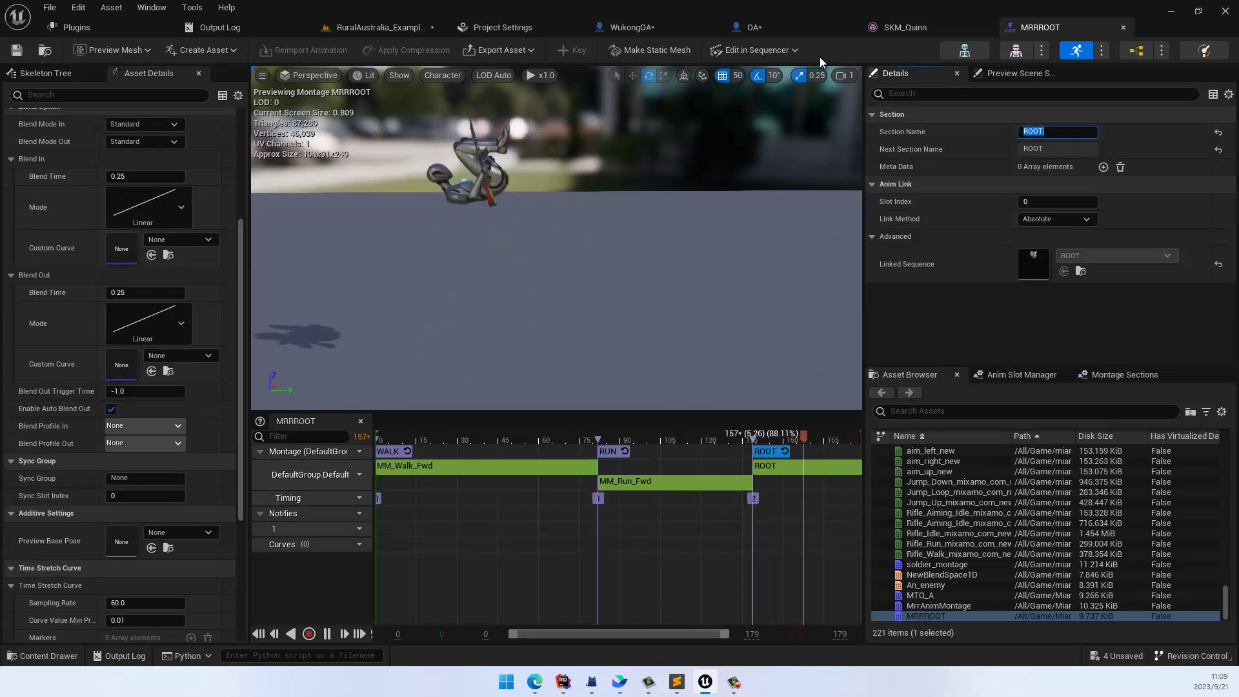
pyautogui.click(777, 26)
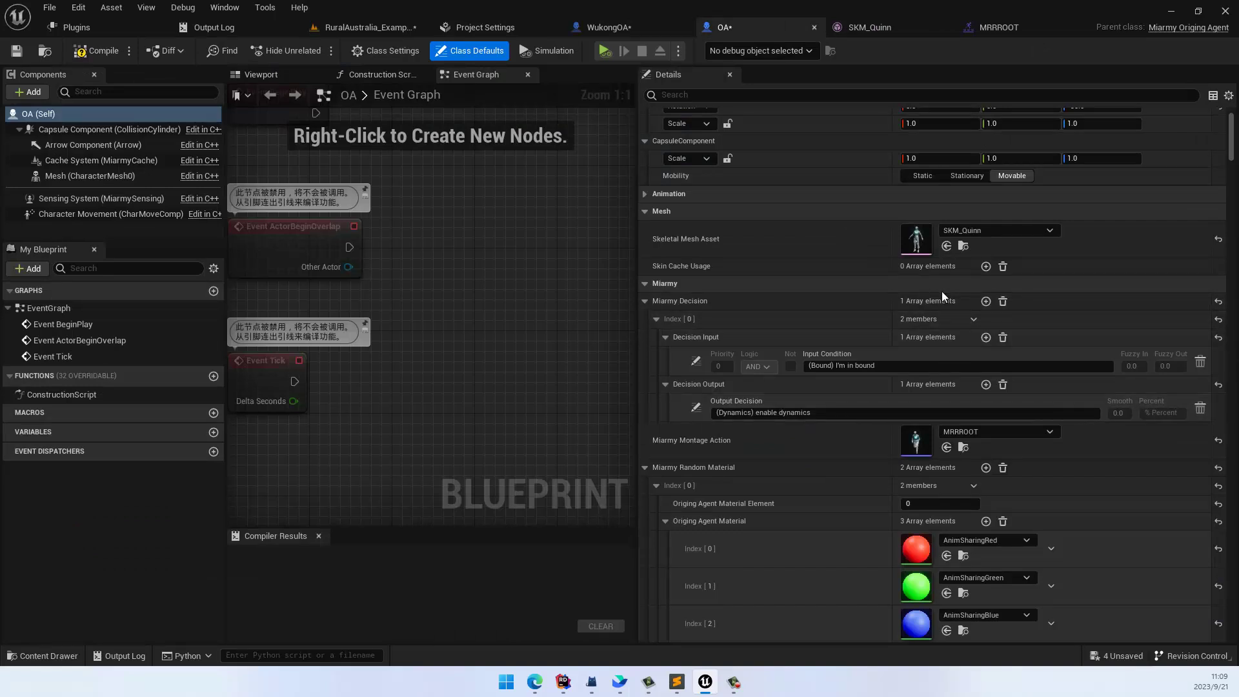
pyautogui.click(985, 301)
pyautogui.click(654, 430)
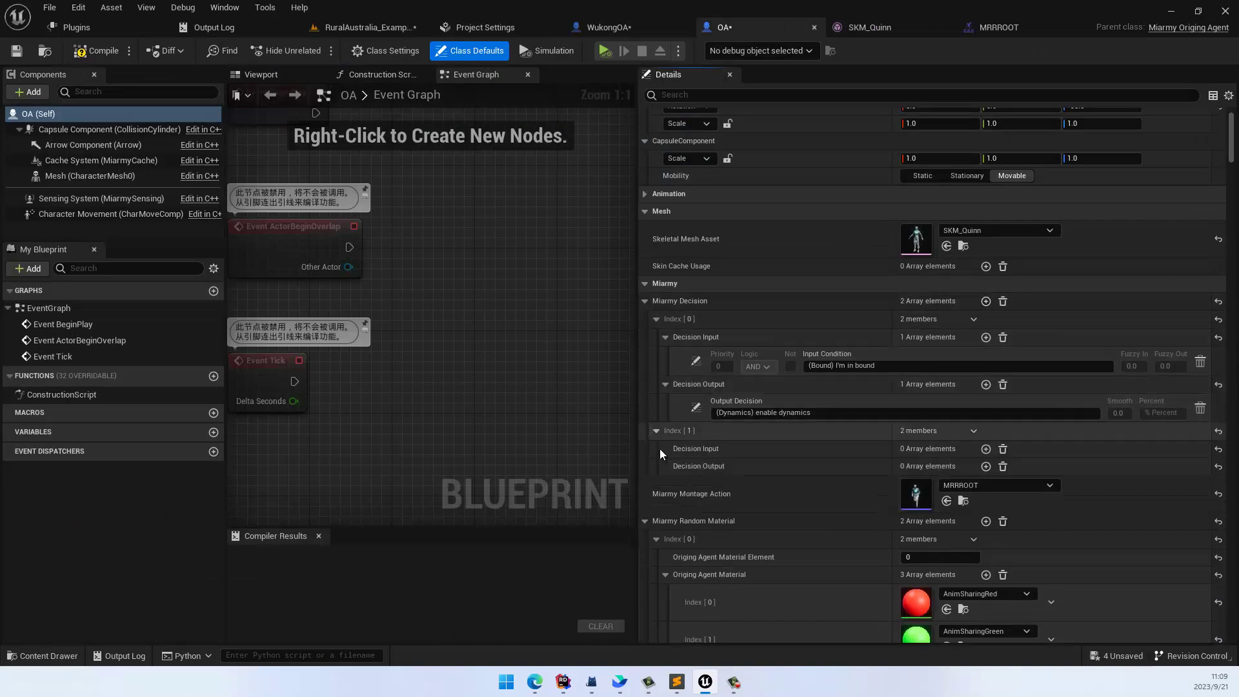
pyautogui.click(984, 465)
pyautogui.click(696, 487)
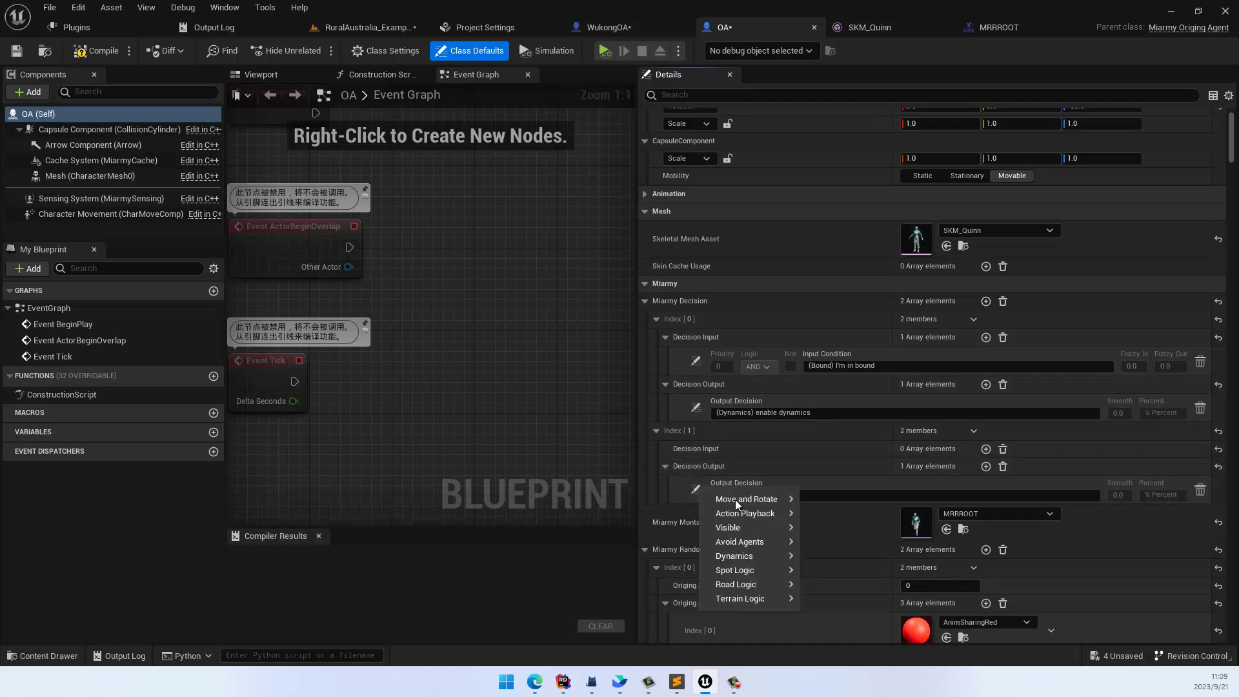
pyautogui.moveTo(767, 560)
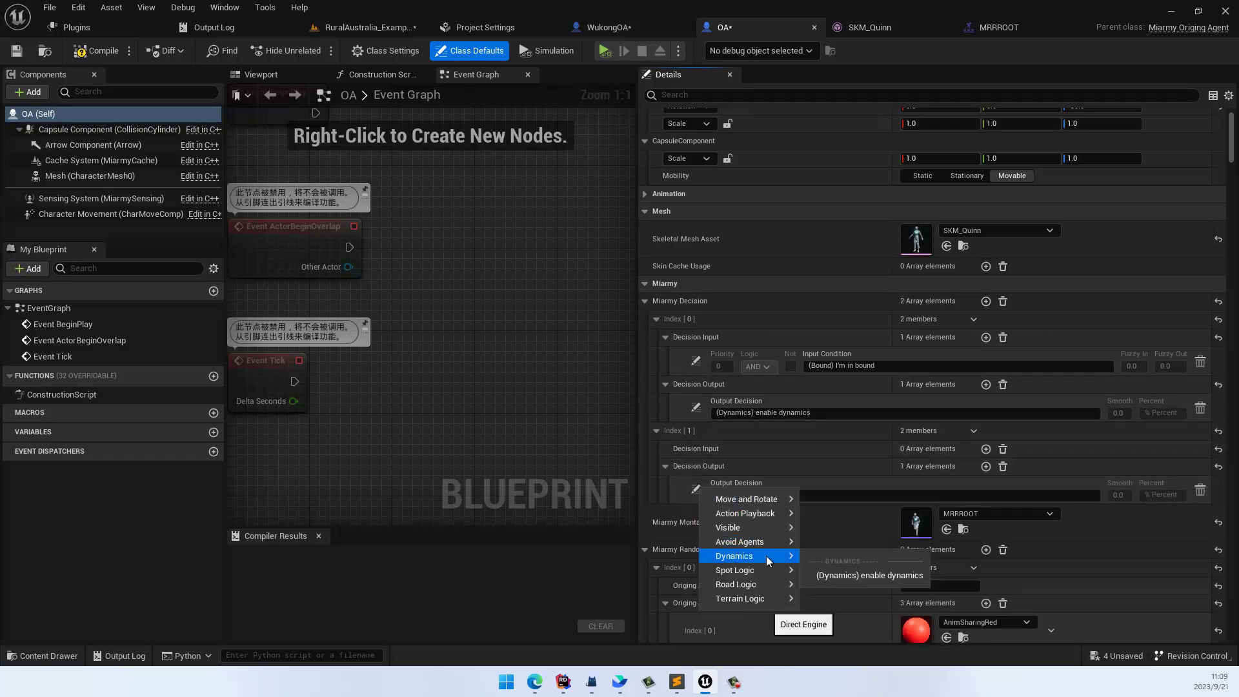
pyautogui.moveTo(772, 514)
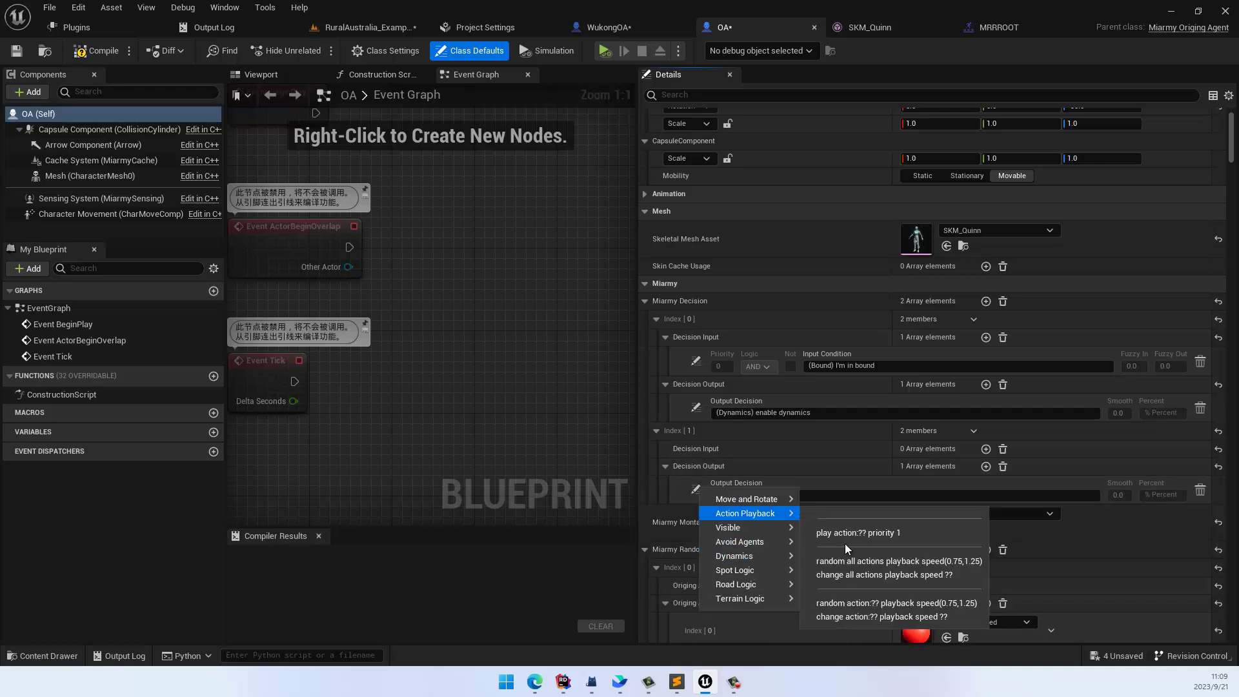
pyautogui.click(851, 532)
# Step: Replace the ?? placeholder in the Index [1] output so it reads "(Action) play action:ROOT priority 1"
pyautogui.click(785, 494)
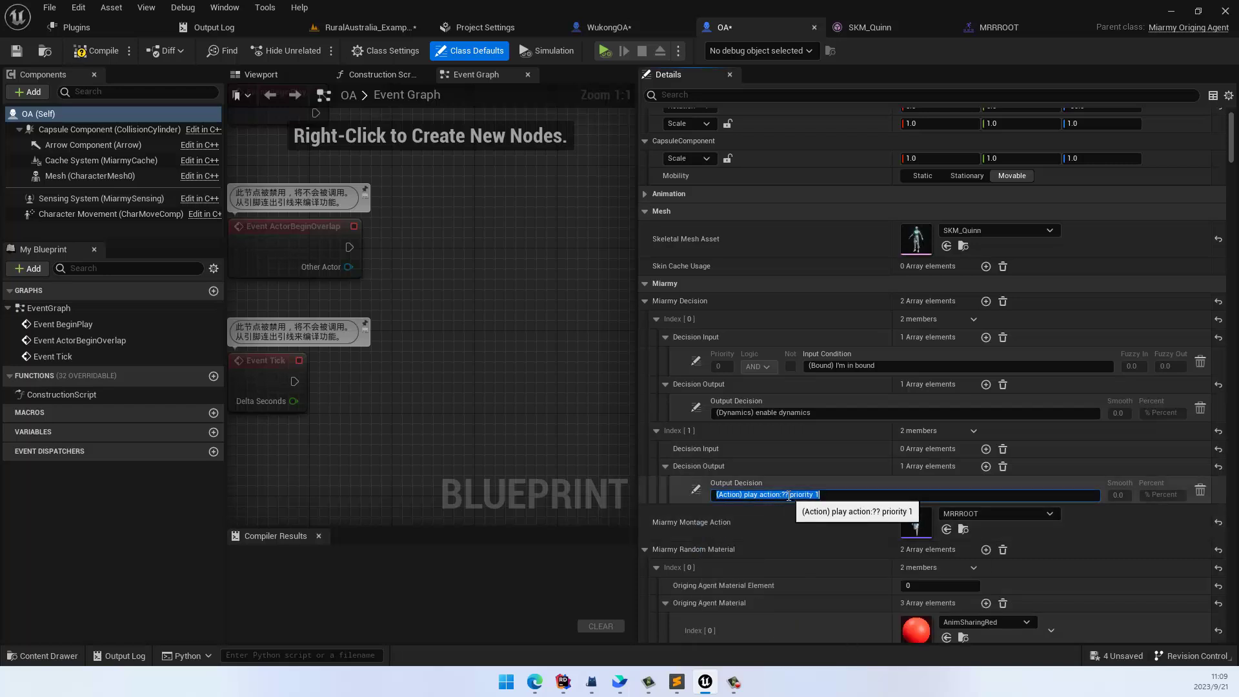
pyautogui.press('BackSpace')
pyautogui.press('BackSpace')
pyautogui.write('ROOT')
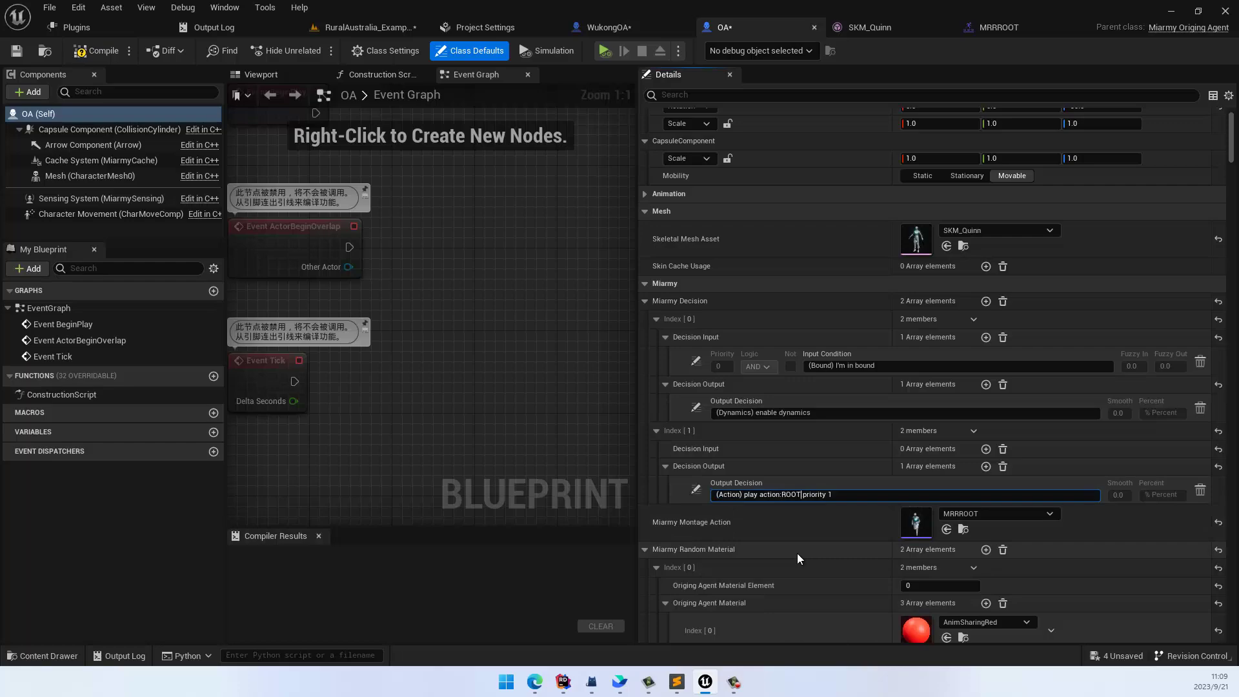
pyautogui.press('Return')
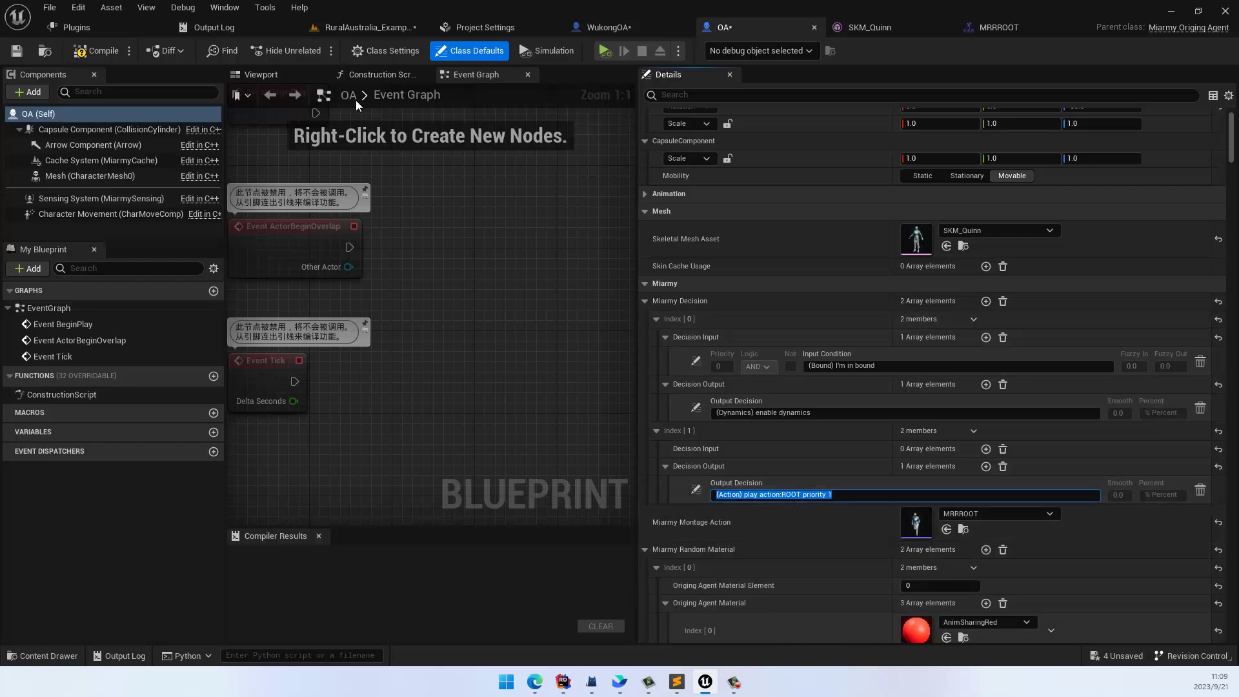
# Step: Place the OA agents in the level from the selected placement node, and simulate their ROOT action before stopping the simulation
pyautogui.click(368, 27)
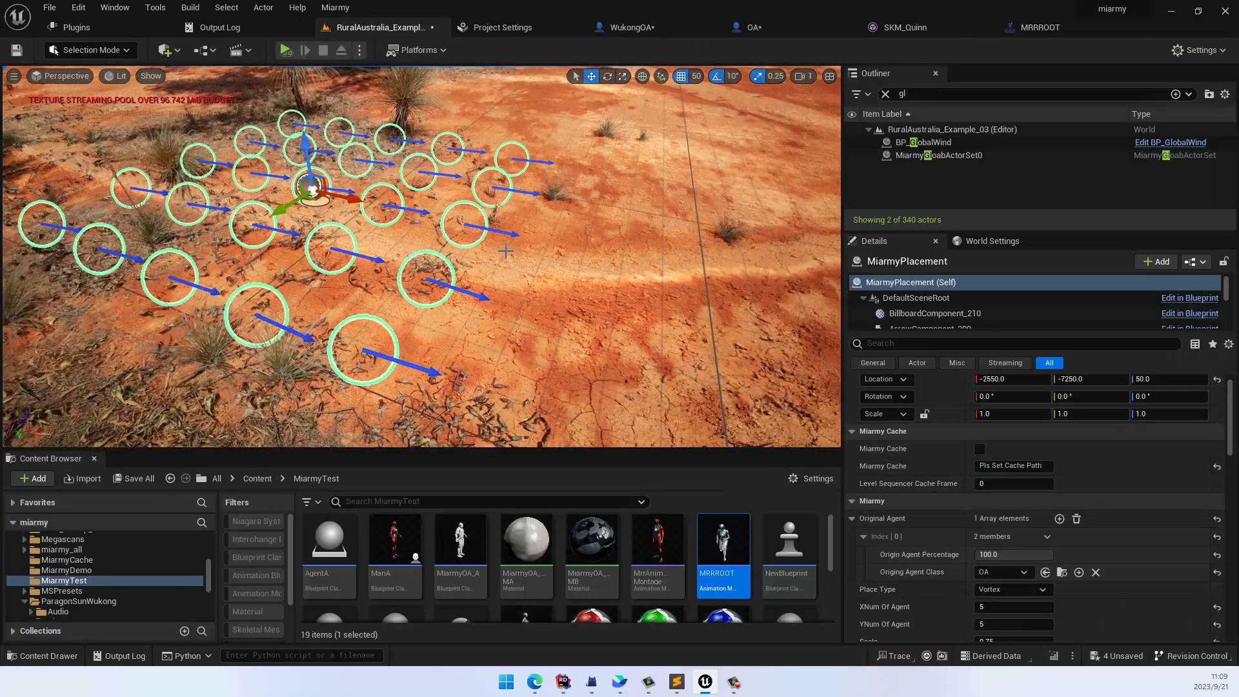
pyautogui.scroll(-3, 506, 251)
pyautogui.moveTo(409, 181); pyautogui.dragTo(445, 209, button='right')
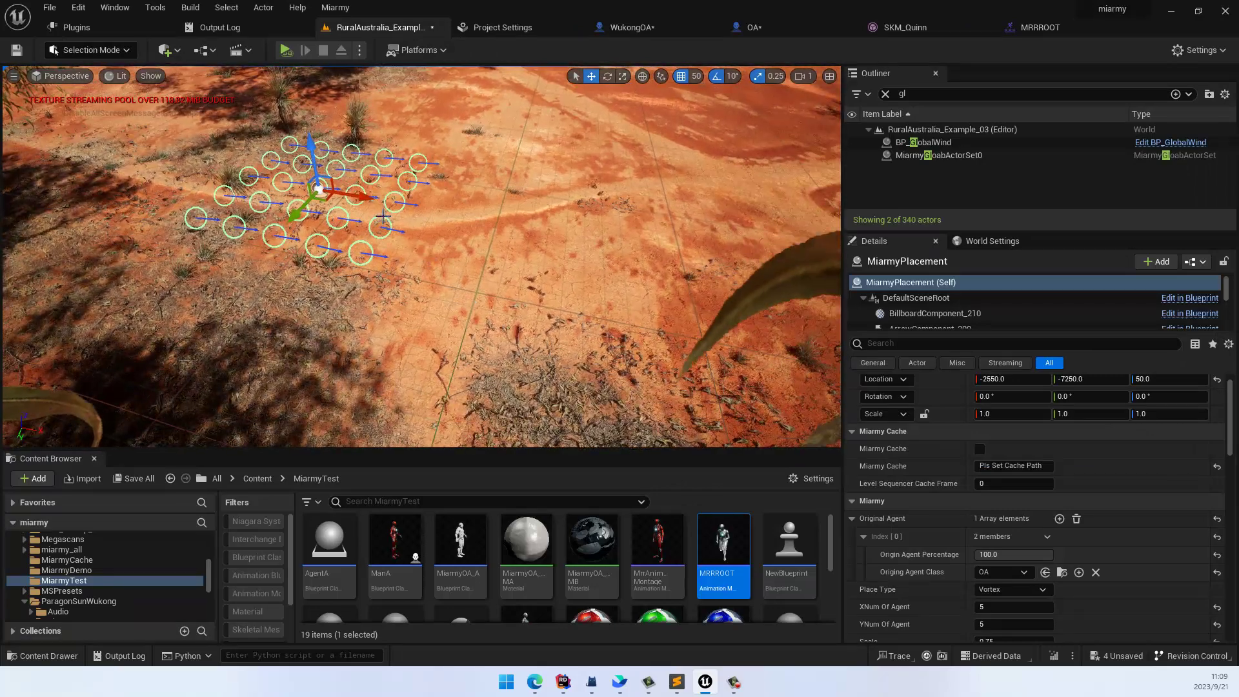
pyautogui.click(334, 7)
pyautogui.click(359, 127)
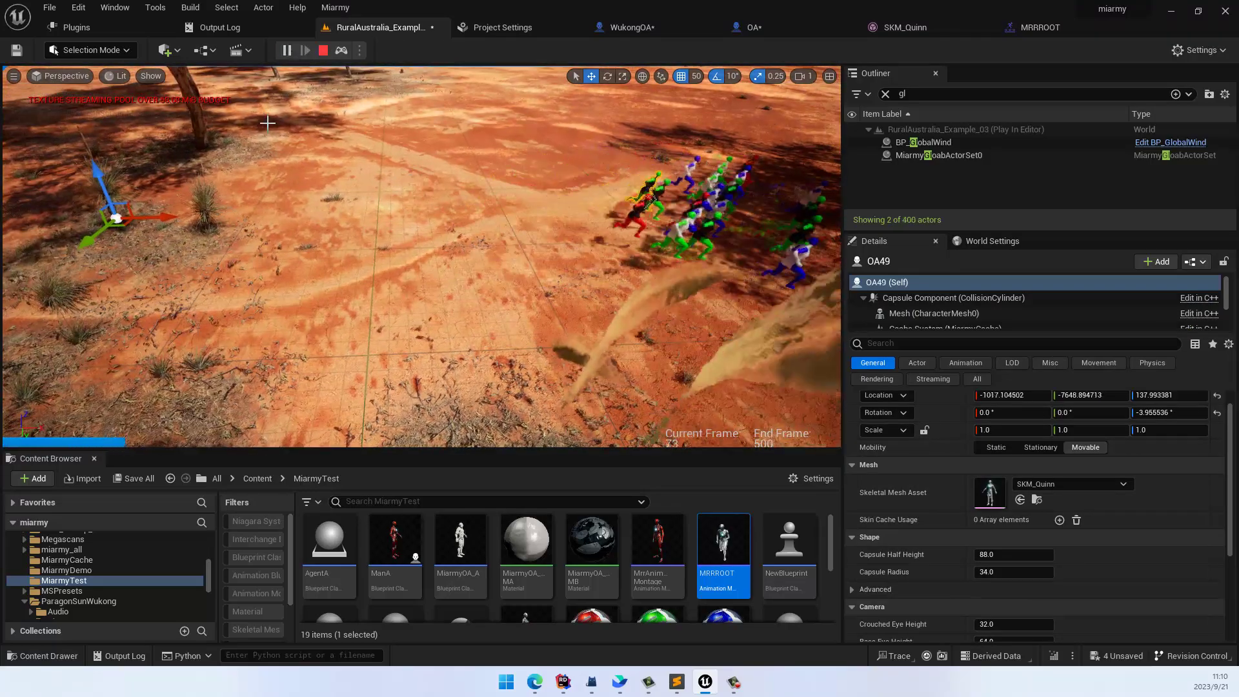
pyautogui.click(283, 51)
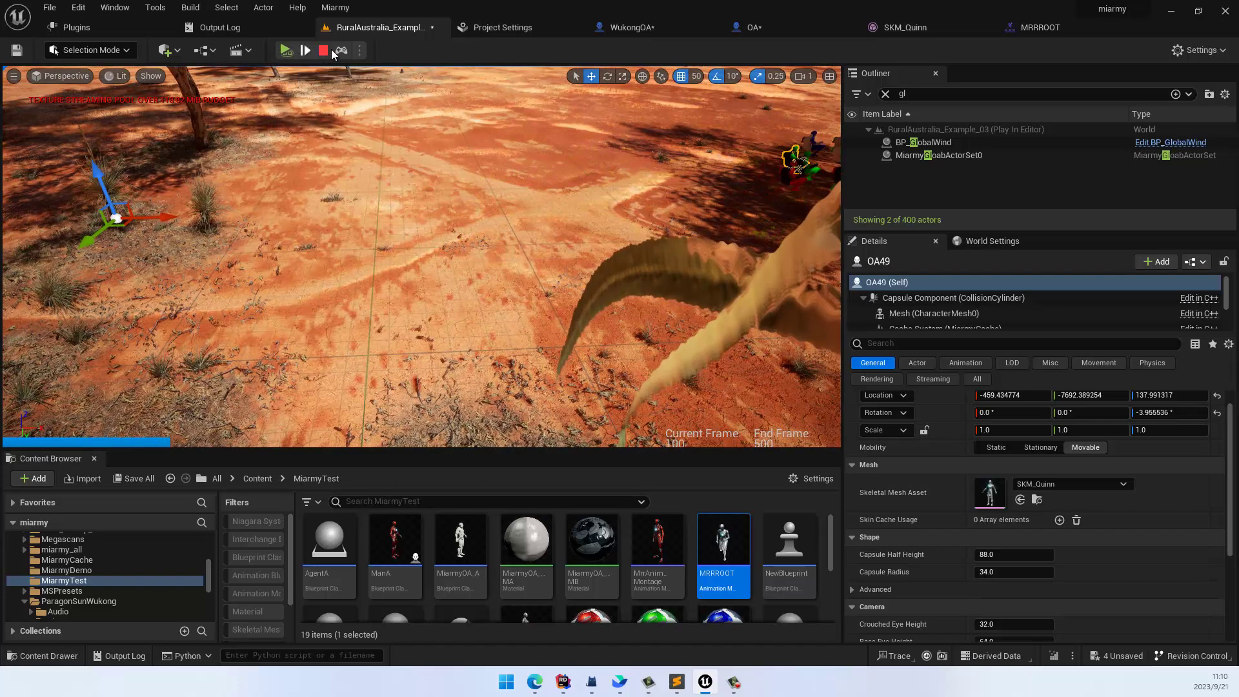
pyautogui.click(323, 51)
# Step: Add a second output to OA's Index [1] decision, set to "(Action) random all actions playback speed(0.5,1.5)"
pyautogui.click(751, 27)
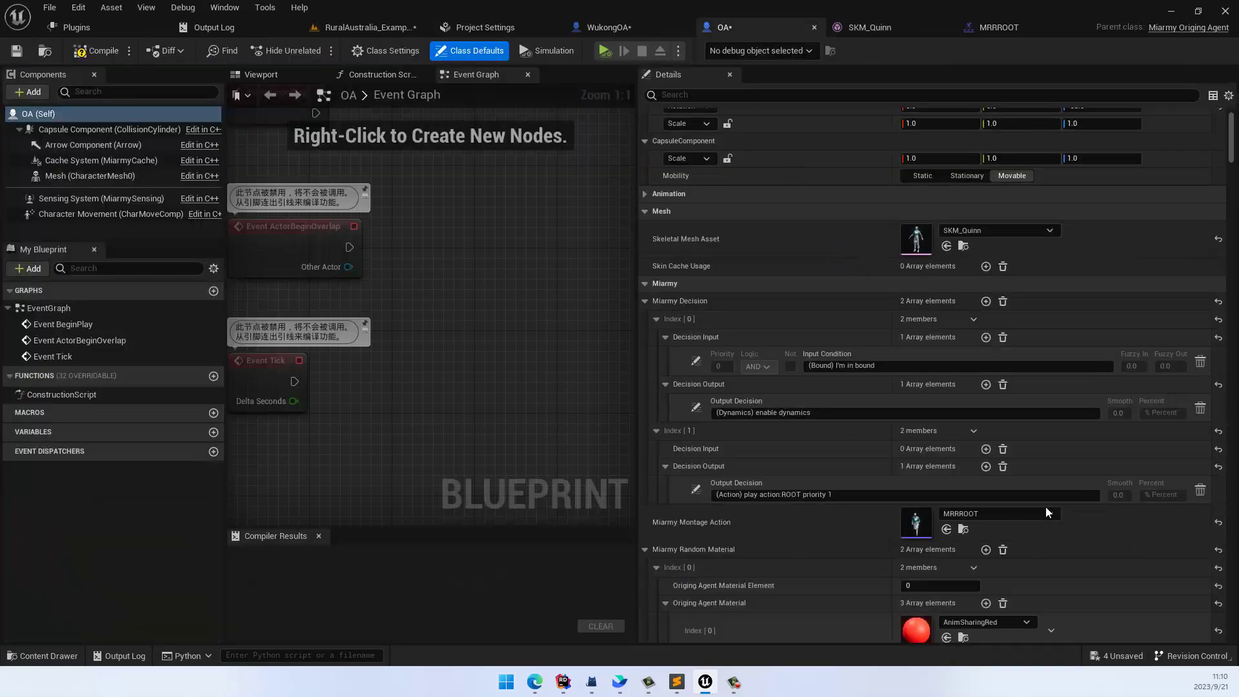
pyautogui.click(985, 466)
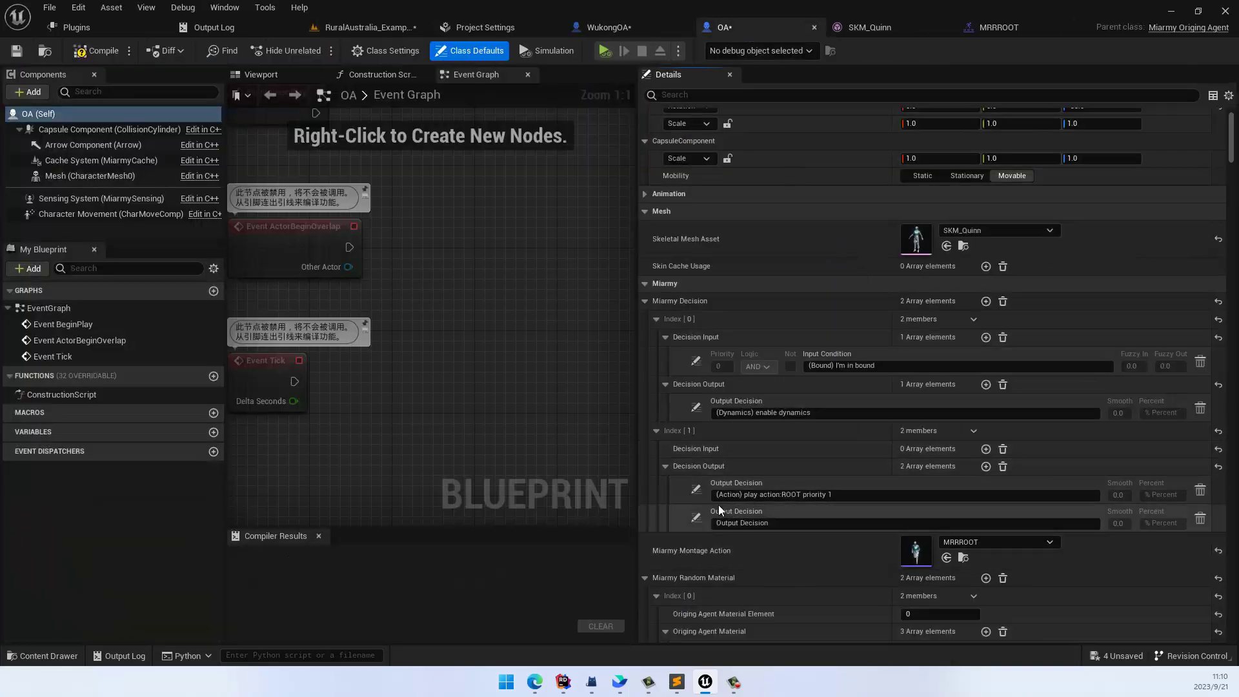
pyautogui.click(695, 519)
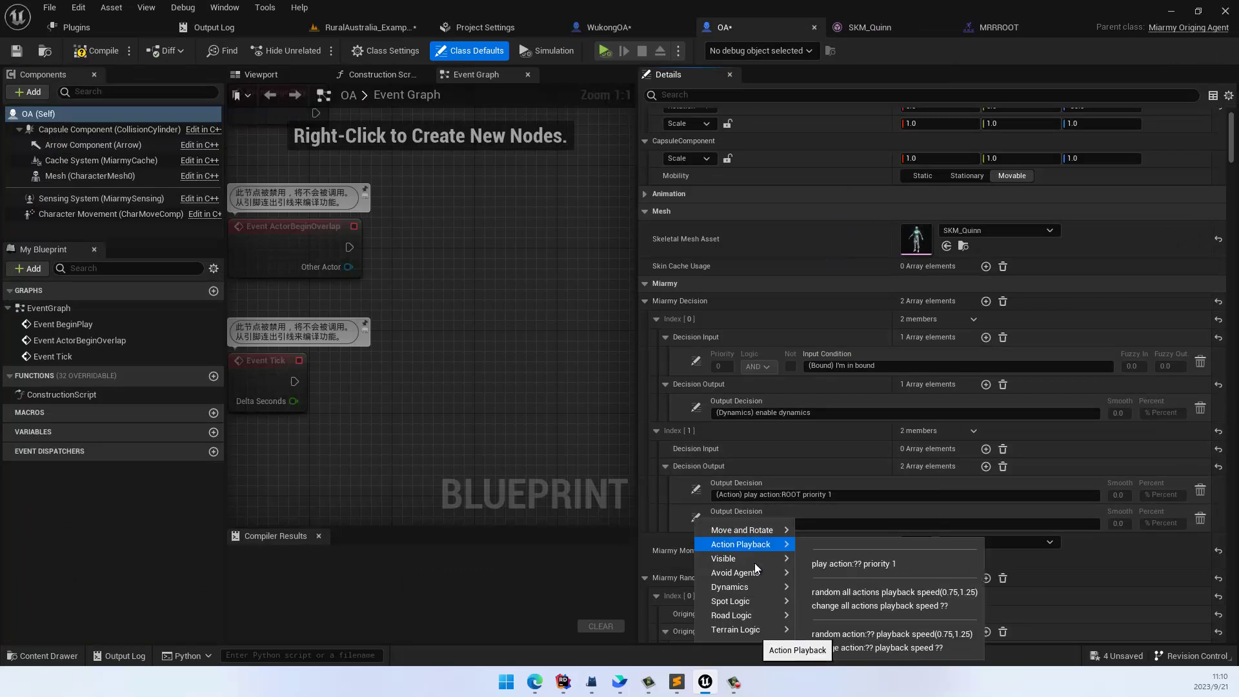
pyautogui.moveTo(754, 569)
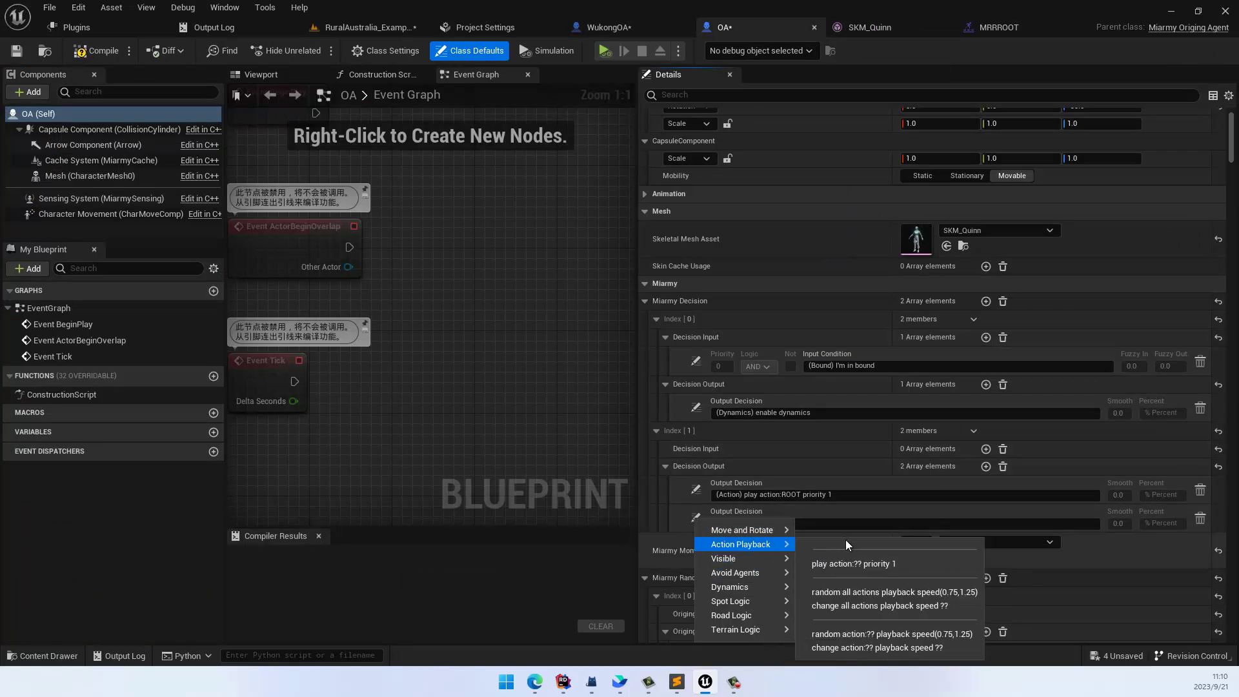
pyautogui.click(872, 524)
pyautogui.click(871, 523)
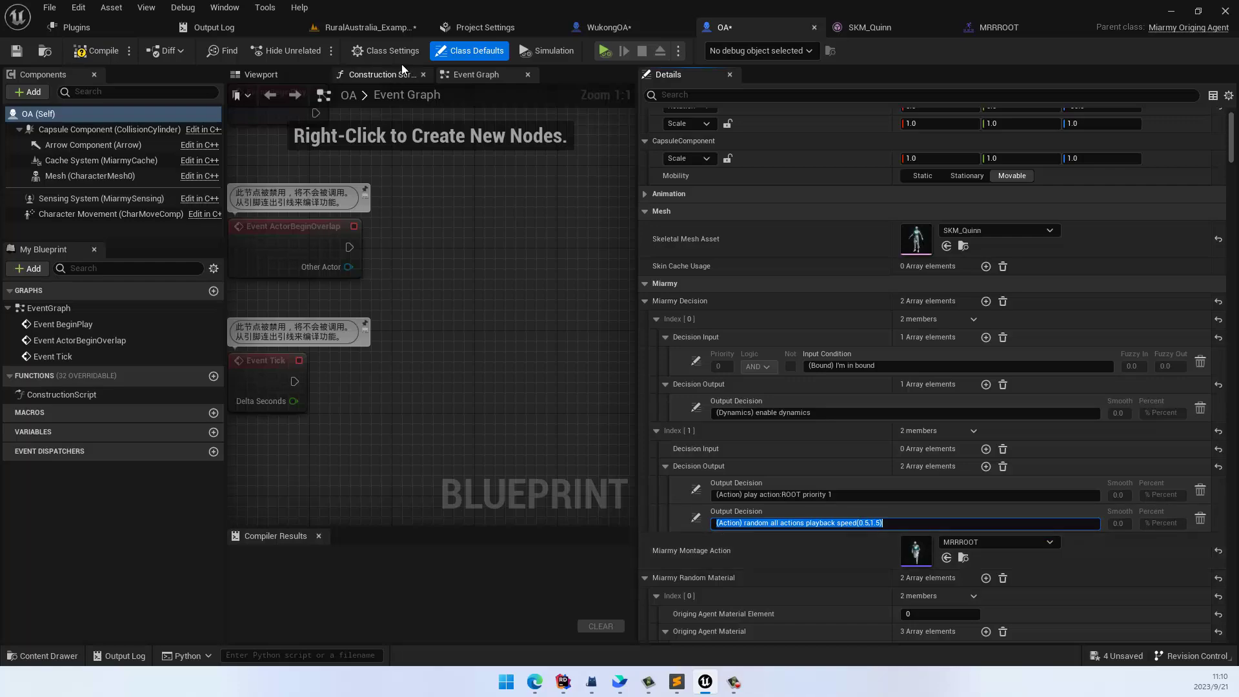
# Step: Simulate the crowd in the level to test the randomized playback speed, and stop the simulation
pyautogui.click(382, 31)
pyautogui.click(285, 50)
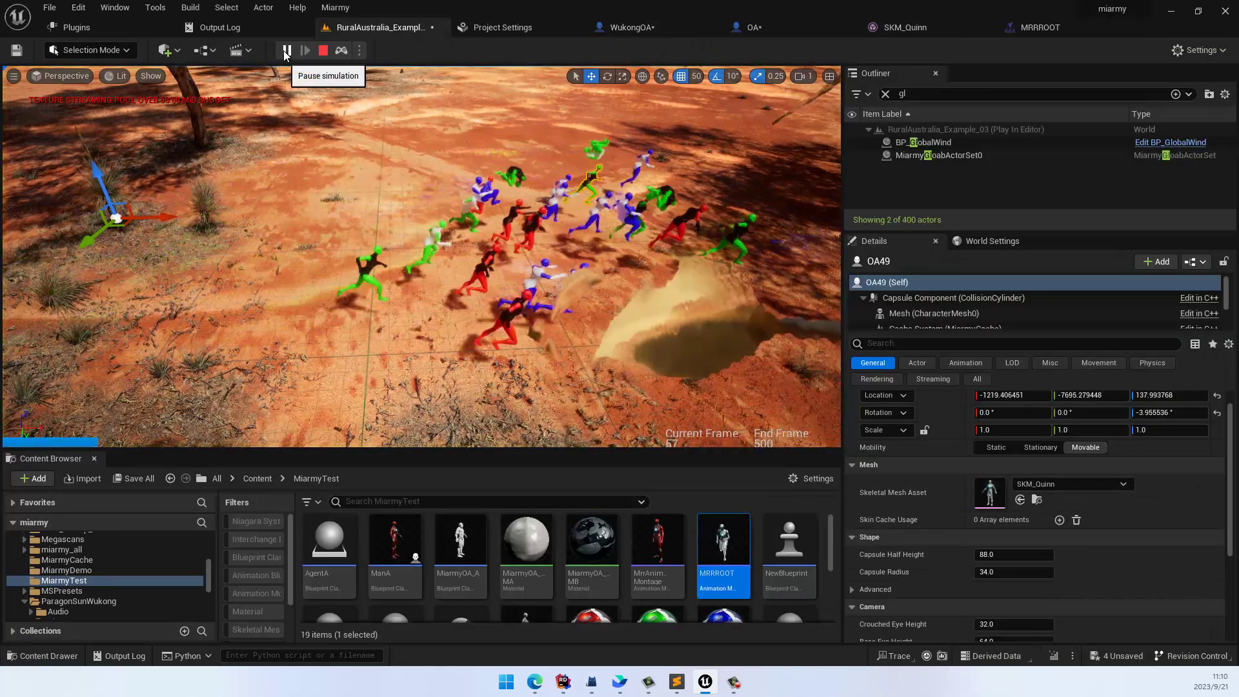
pyautogui.click(323, 51)
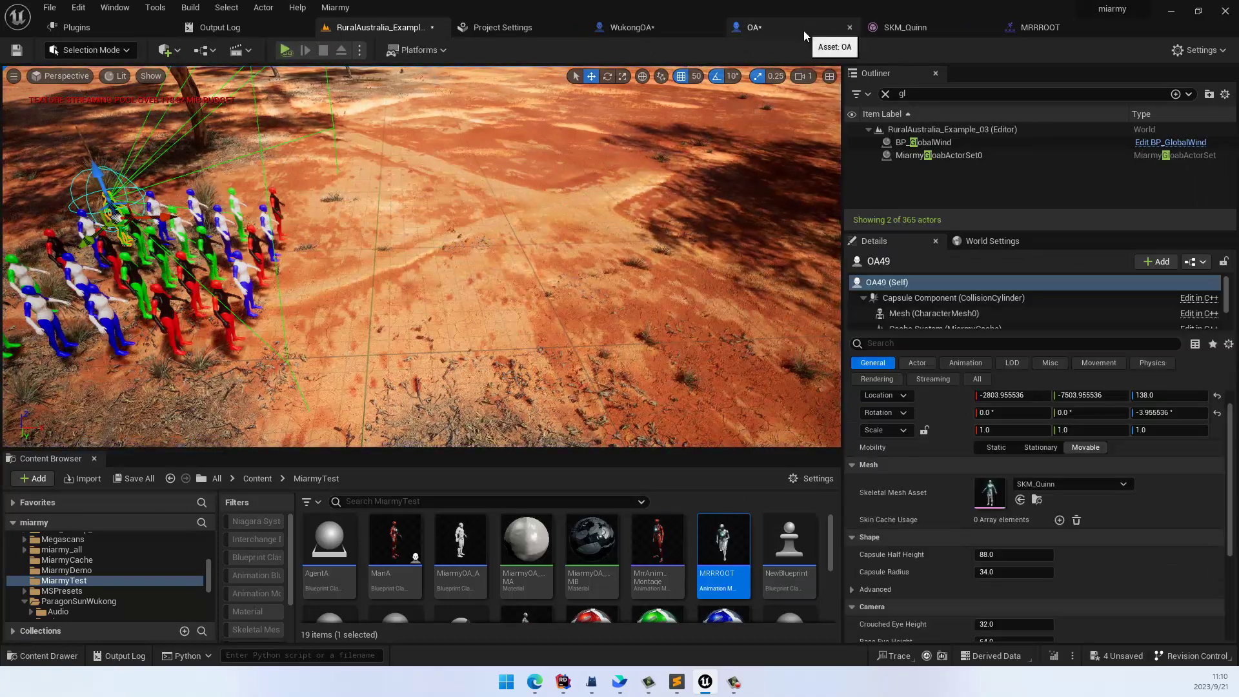
# Step: Create a Miarmy bound and place the MiarmyBoundBox asset on the ground beside the agent crowd, at about X -1900, Y -7750
pyautogui.click(803, 30)
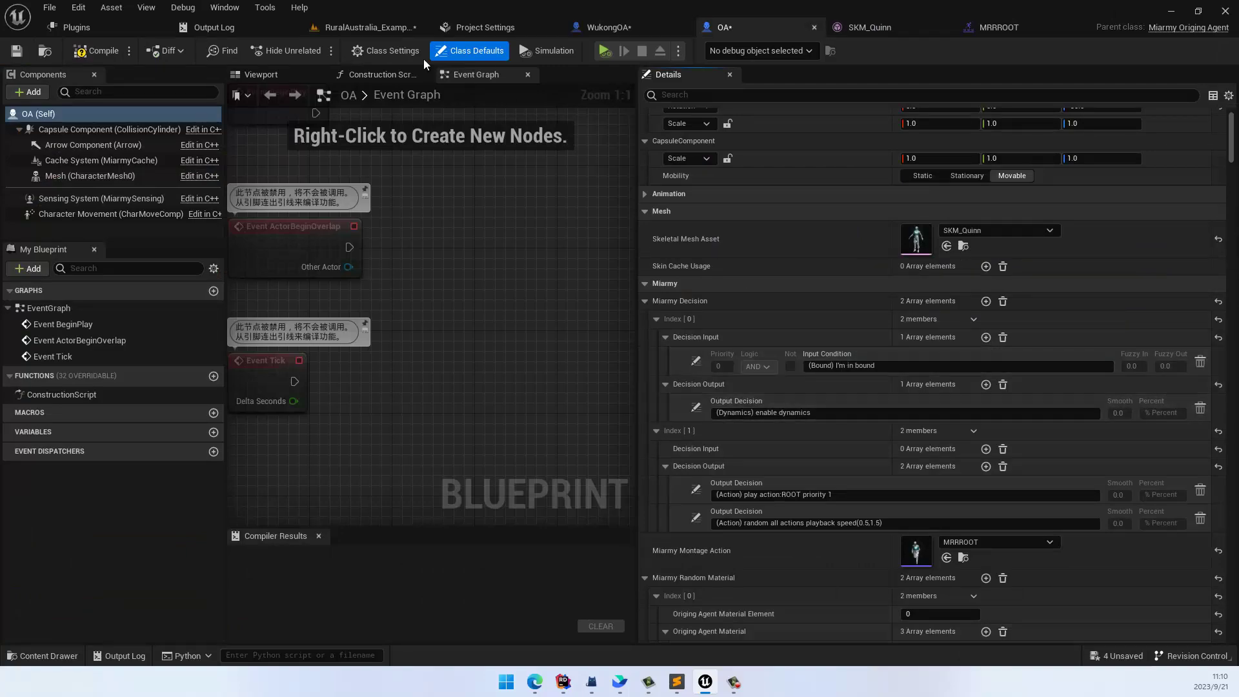
pyautogui.click(368, 27)
pyautogui.scroll(-5, 322, 237)
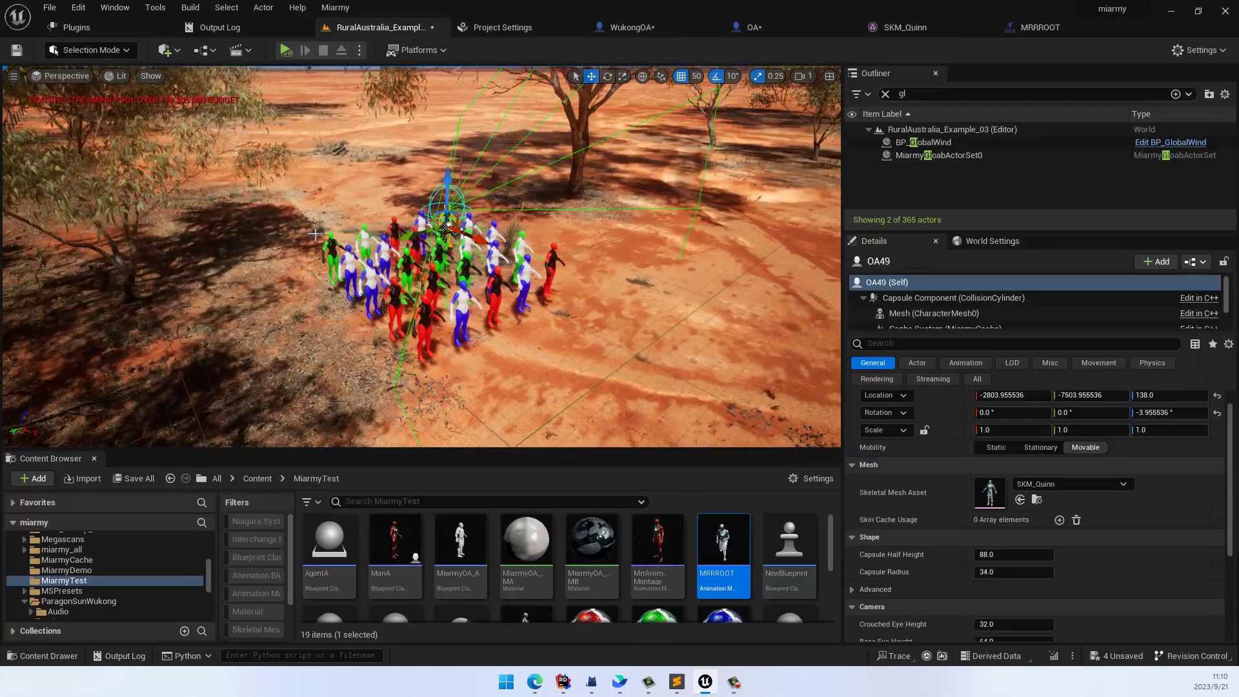
pyautogui.click(342, 7)
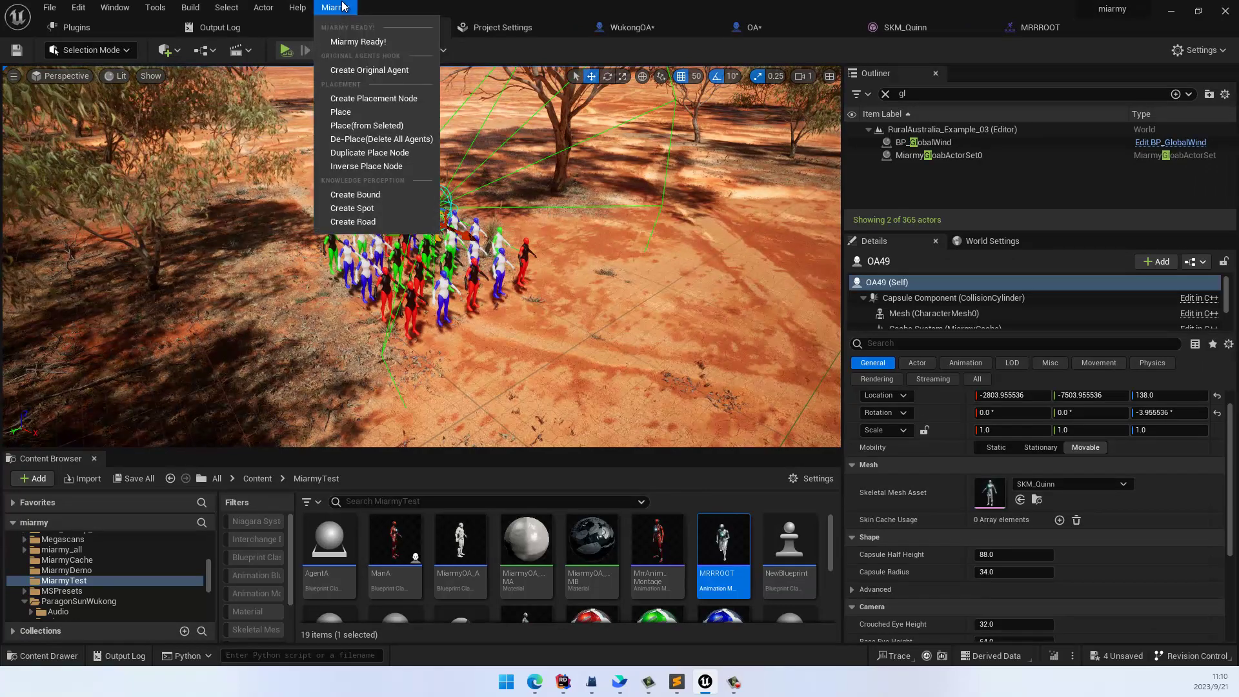
pyautogui.click(356, 194)
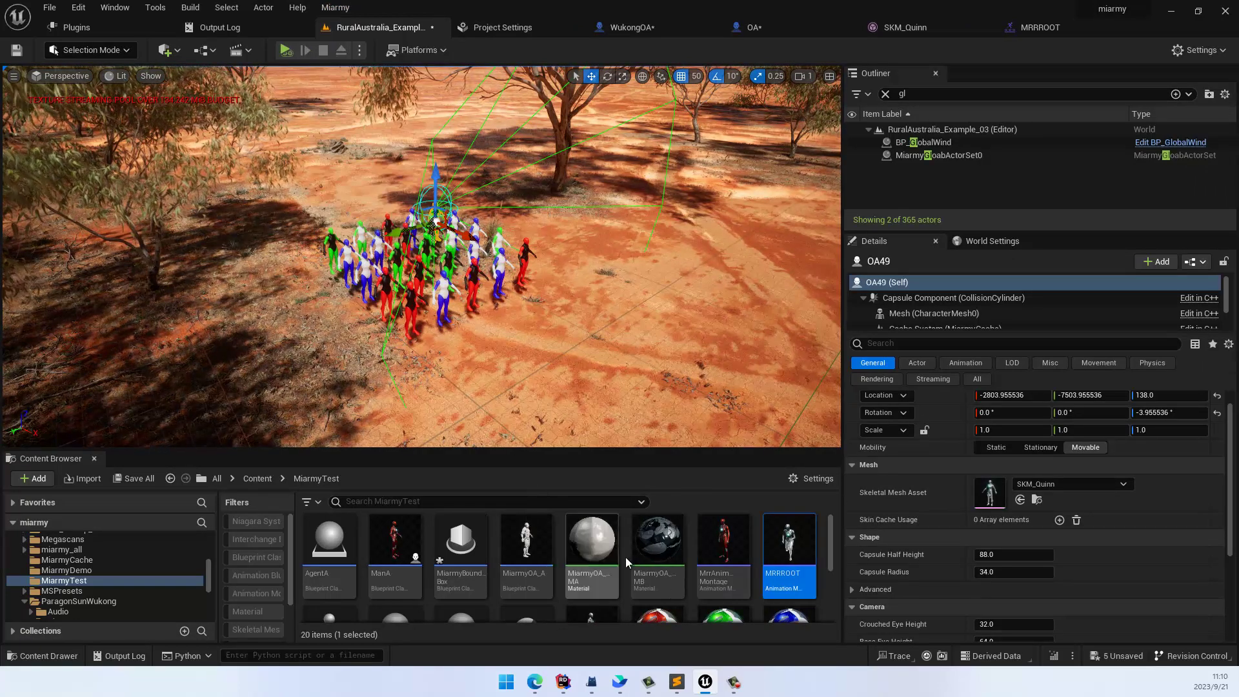
pyautogui.moveTo(458, 562); pyautogui.dragTo(566, 392)
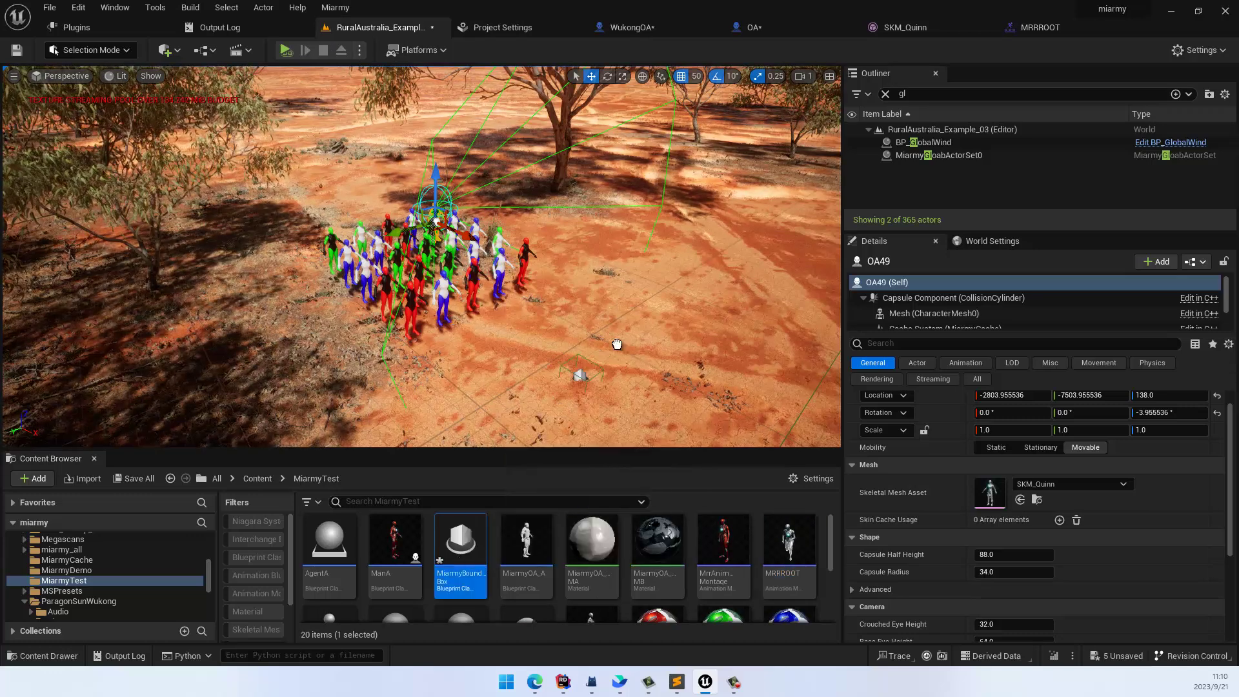
pyautogui.moveTo(655, 321); pyautogui.dragTo(657, 320)
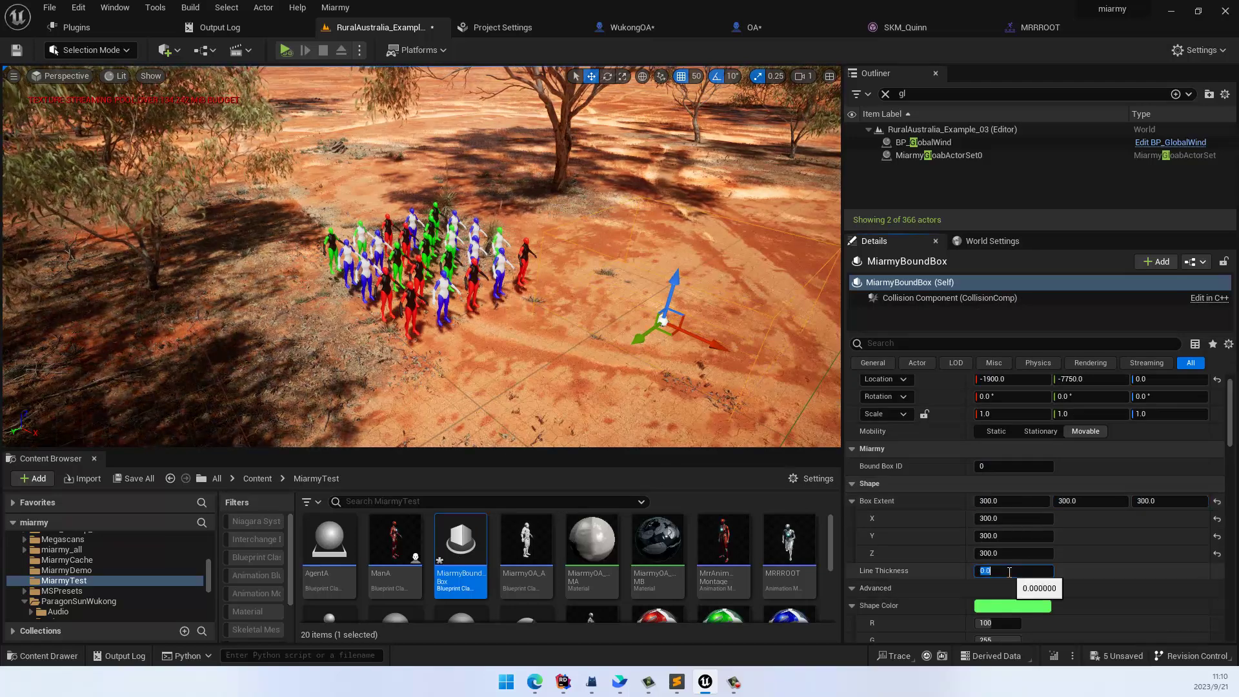
# Step: Set the bound box's line thickness to 15 and its shape color to blue
pyautogui.write('5')
pyautogui.press('Return')
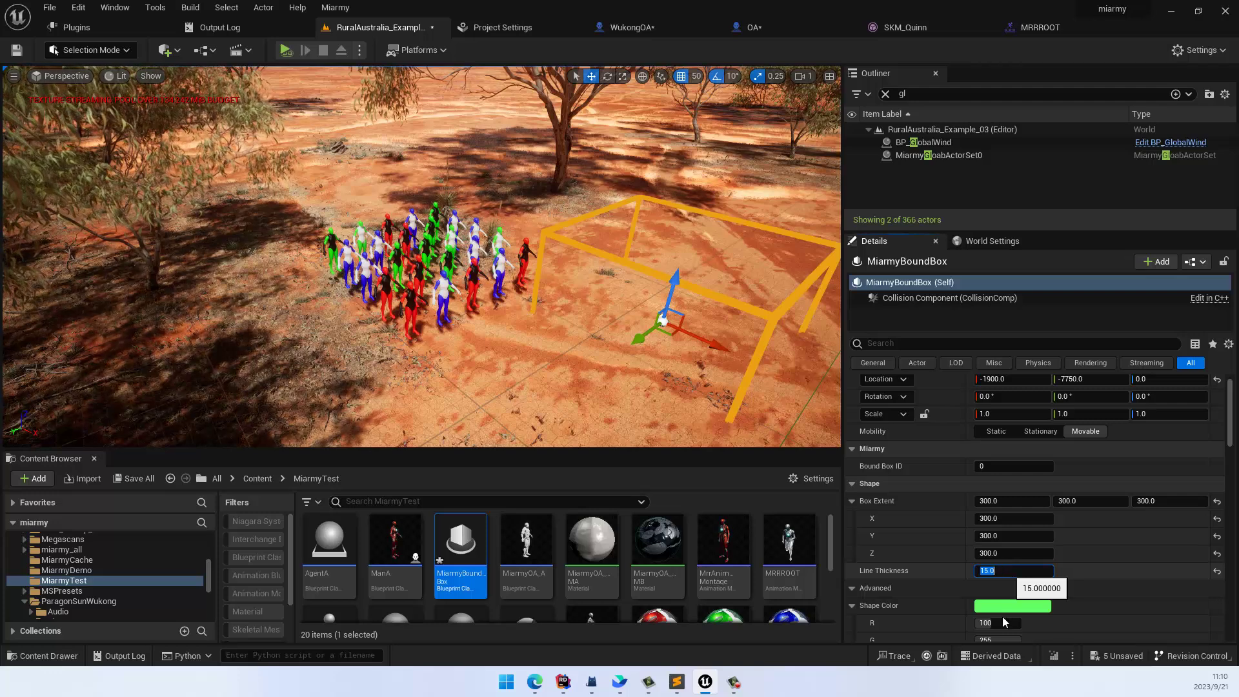
pyautogui.click(1004, 607)
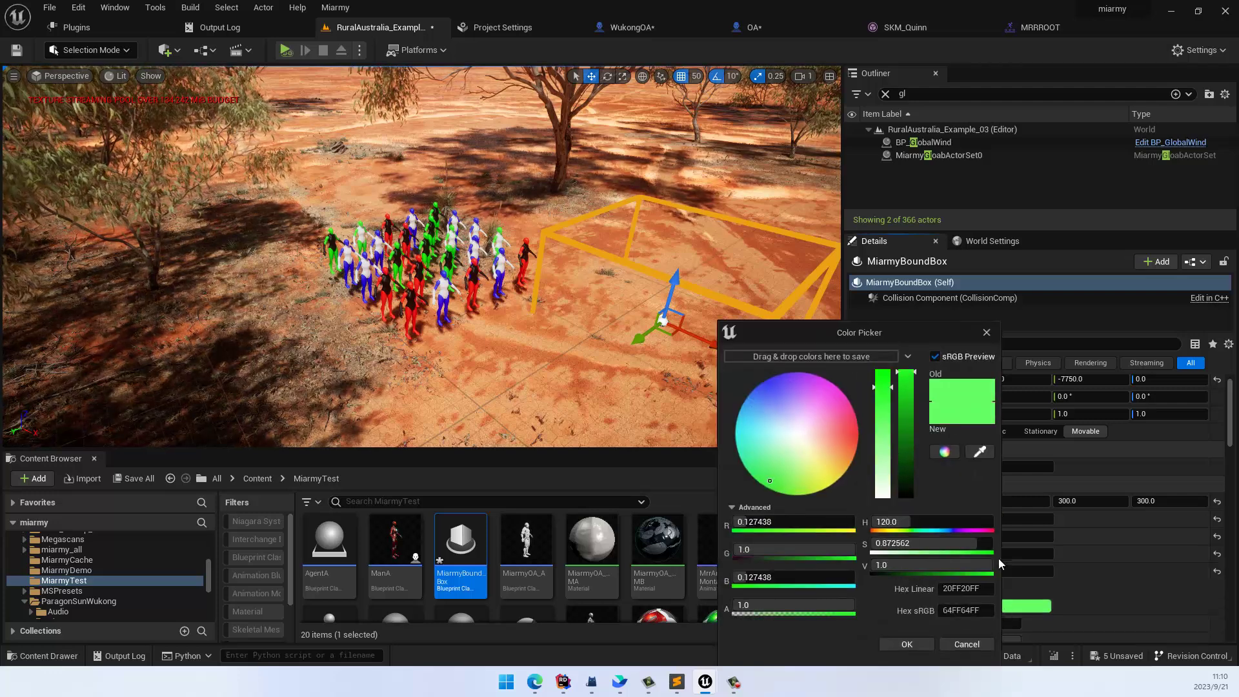
pyautogui.click(761, 391)
pyautogui.click(925, 645)
# Step: Move the bound box into the crowd's walking path, at about X -1550, Y -7450
pyautogui.moveTo(678, 371); pyautogui.dragTo(580, 328, button='right')
pyautogui.moveTo(532, 321); pyautogui.dragTo(614, 381)
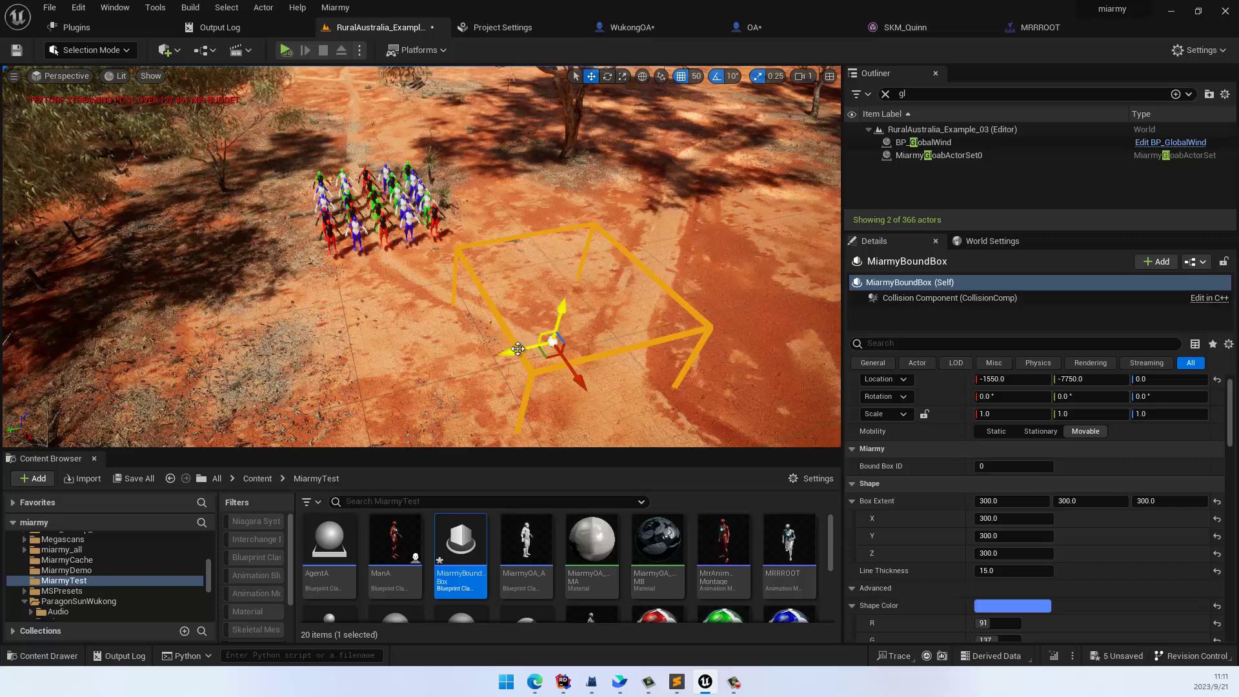
pyautogui.moveTo(502, 353); pyautogui.dragTo(382, 363)
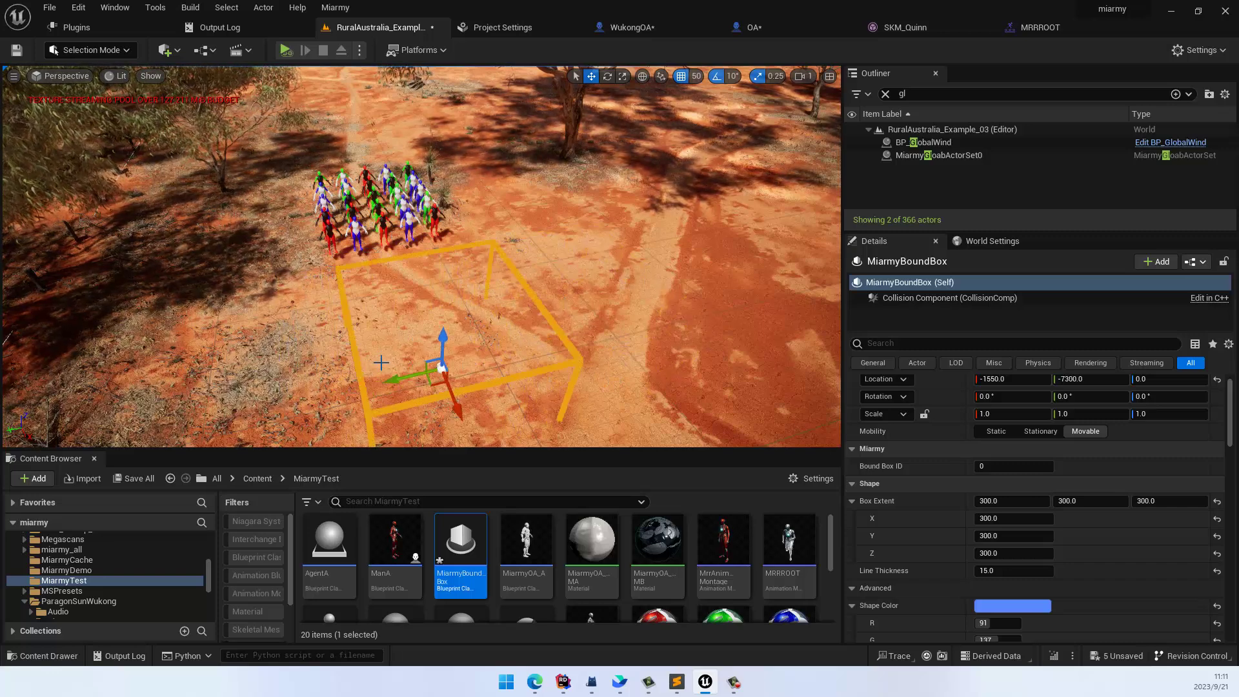
pyautogui.moveTo(221, 282); pyautogui.dragTo(327, 311, button='right')
pyautogui.scroll(-3, 327, 311)
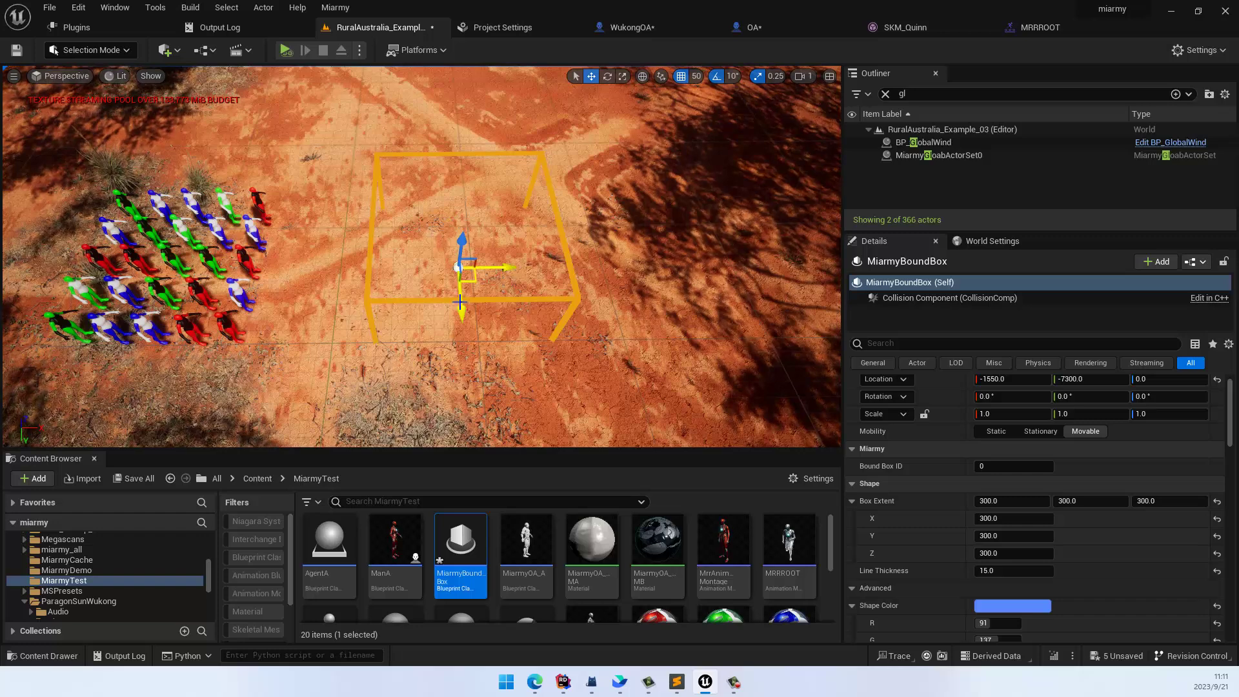
pyautogui.moveTo(466, 289); pyautogui.dragTo(465, 270)
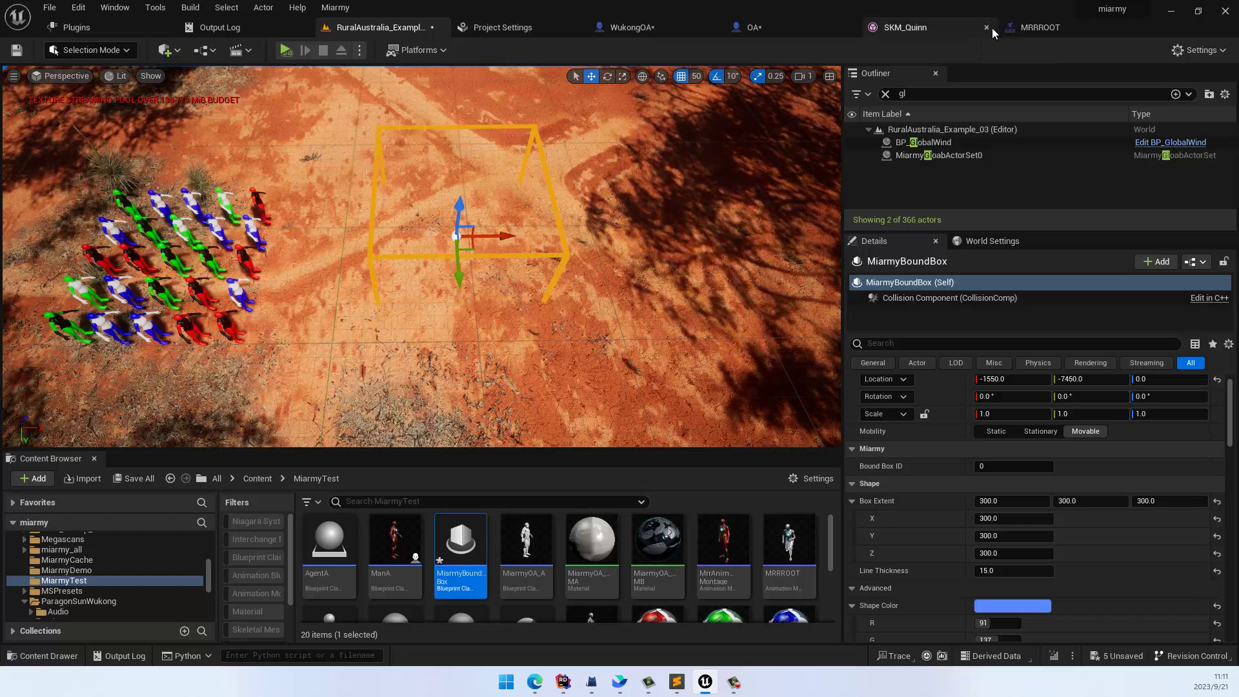
# Step: Check OA's bound decision, simulate the crowd moving through the bound box in the level, and stop the simulation
pyautogui.click(753, 27)
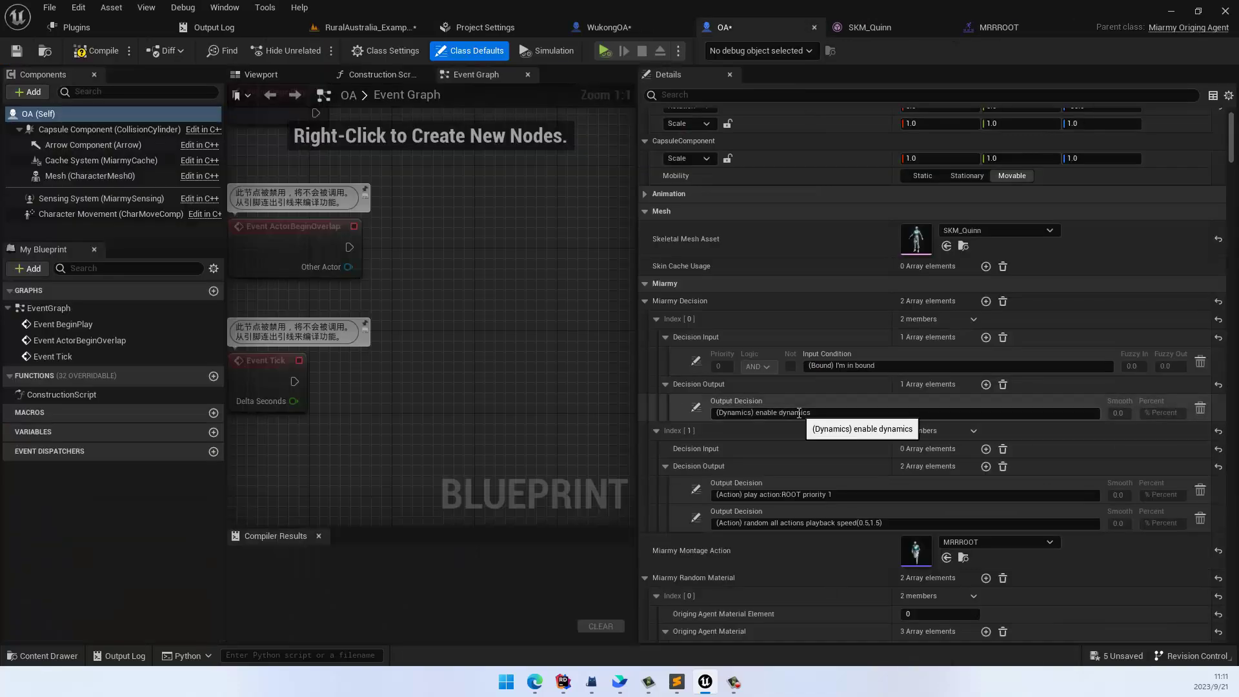
pyautogui.click(362, 28)
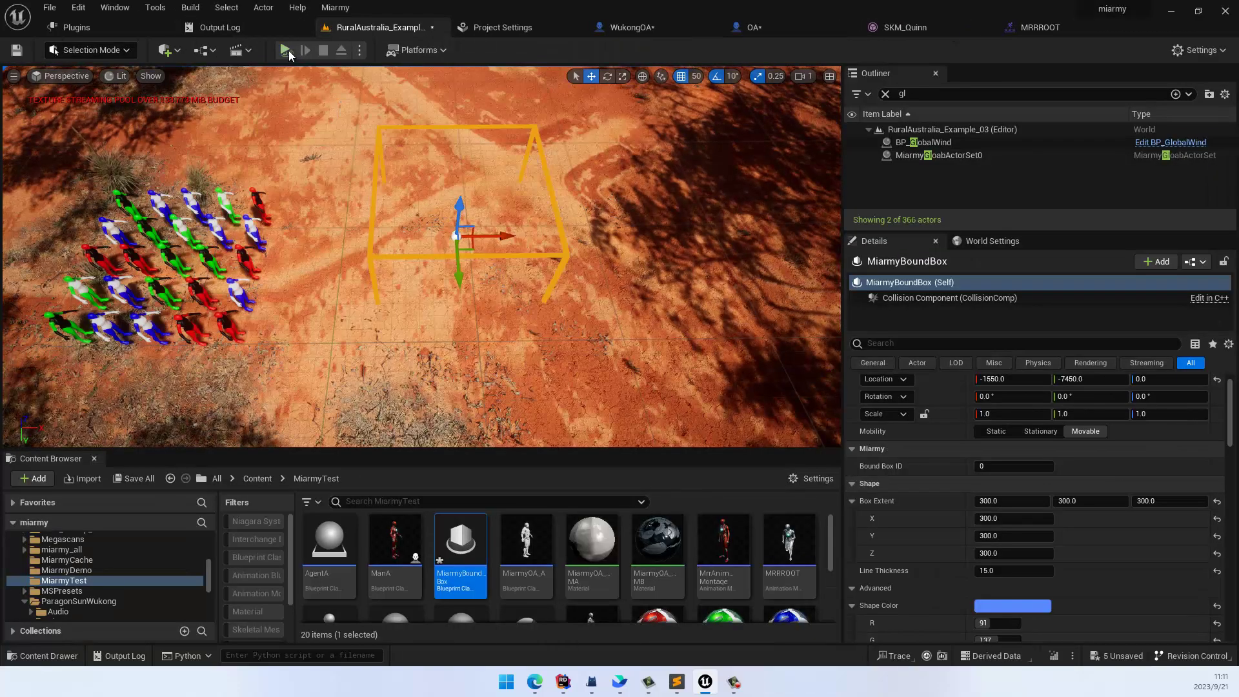
pyautogui.click(286, 51)
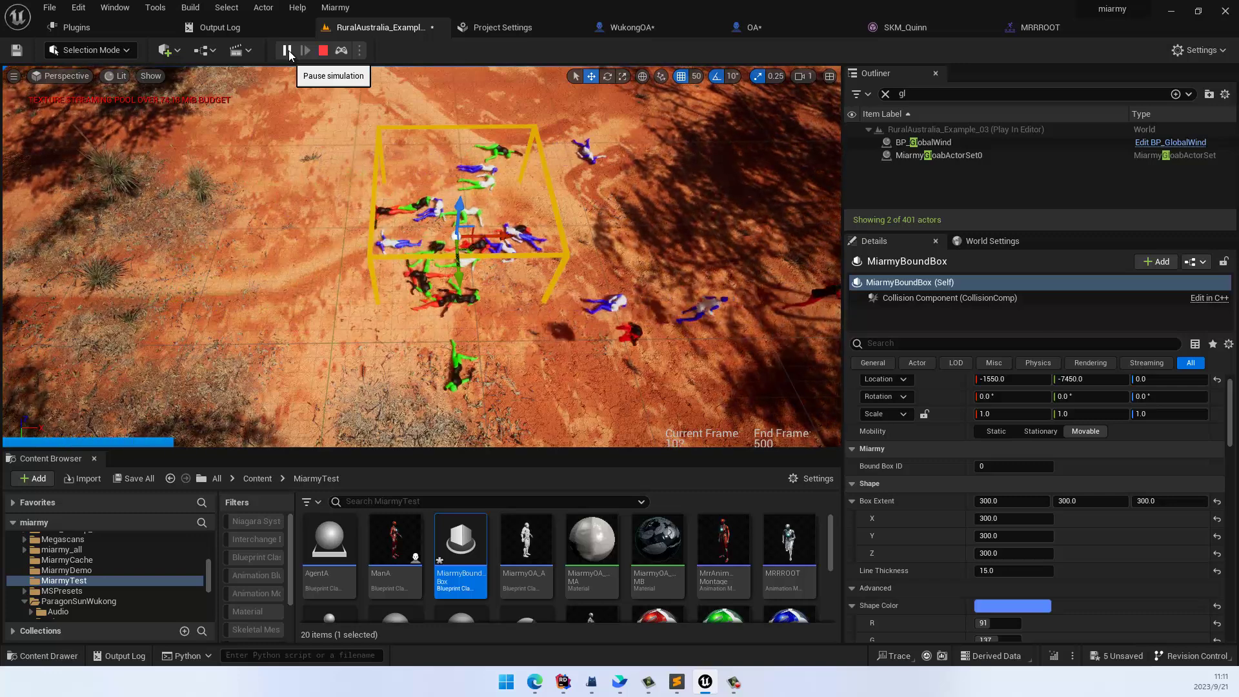
pyautogui.click(323, 50)
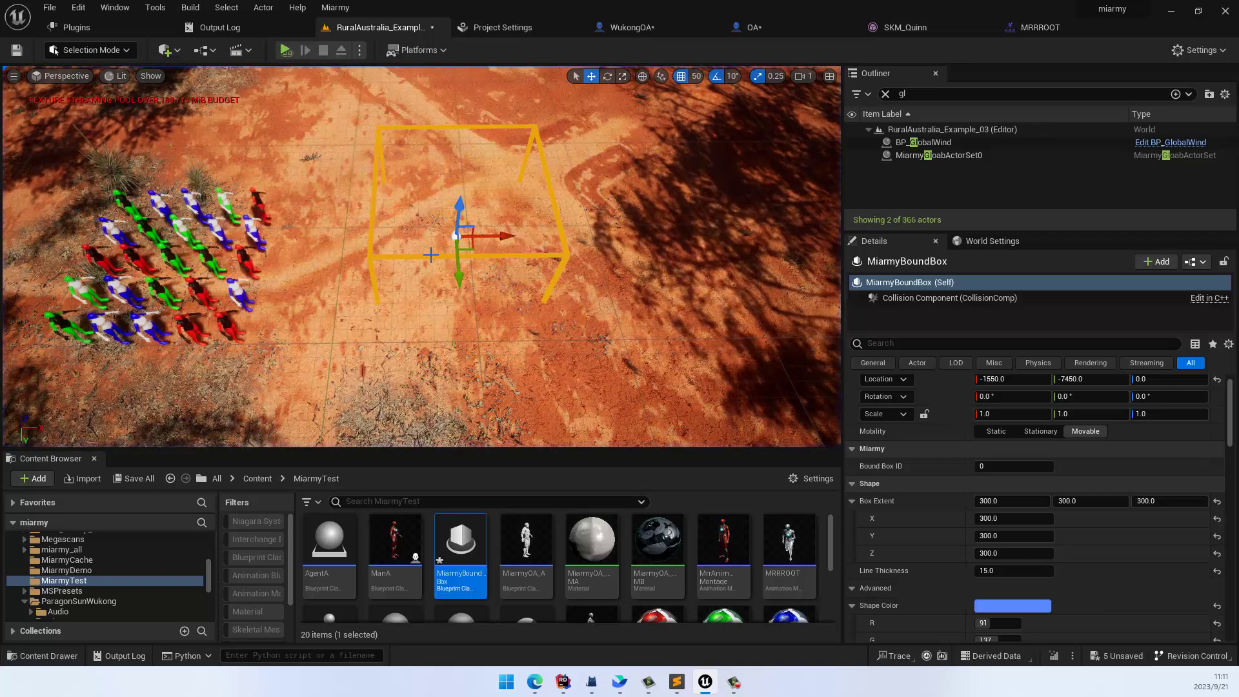
# Step: Duplicate the bound box along Y, placing the copy at about Y -6900 beside the original at about Y -7550
pyautogui.moveTo(464, 275); pyautogui.dragTo(472, 500)
pyautogui.keyDown('alt'); pyautogui.moveTo(351, 166); pyautogui.dragTo(494, 171); pyautogui.keyUp('alt')
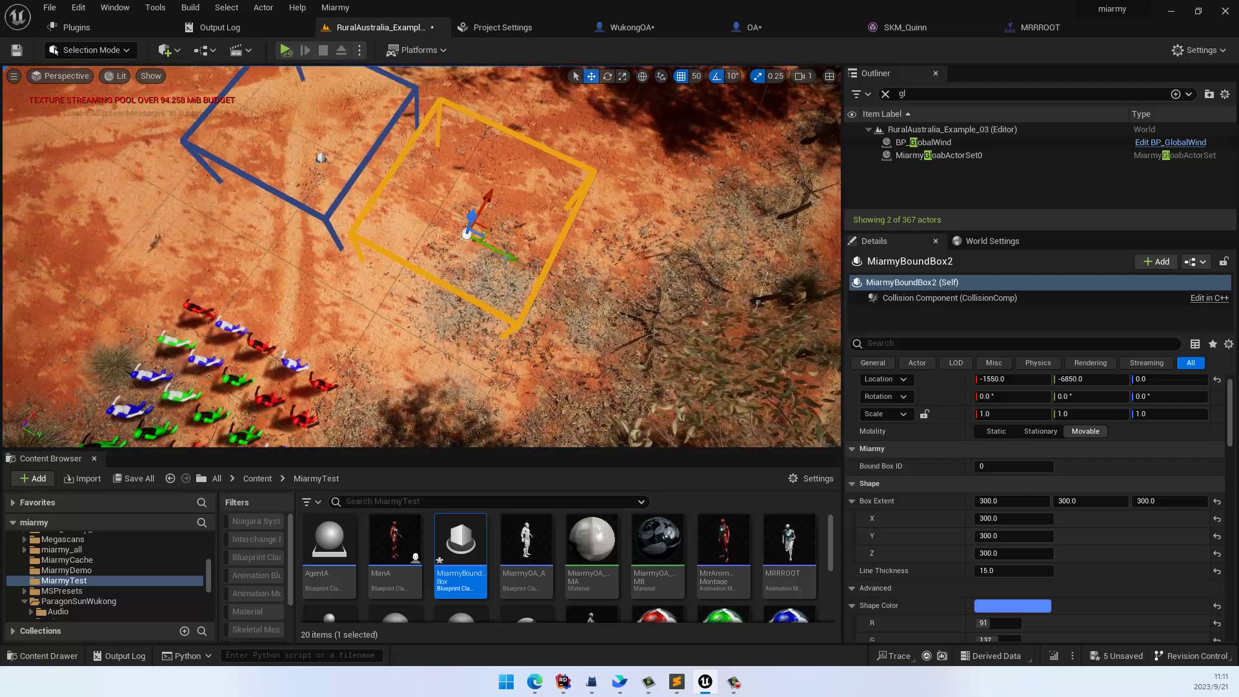
pyautogui.moveTo(500, 253); pyautogui.dragTo(493, 251)
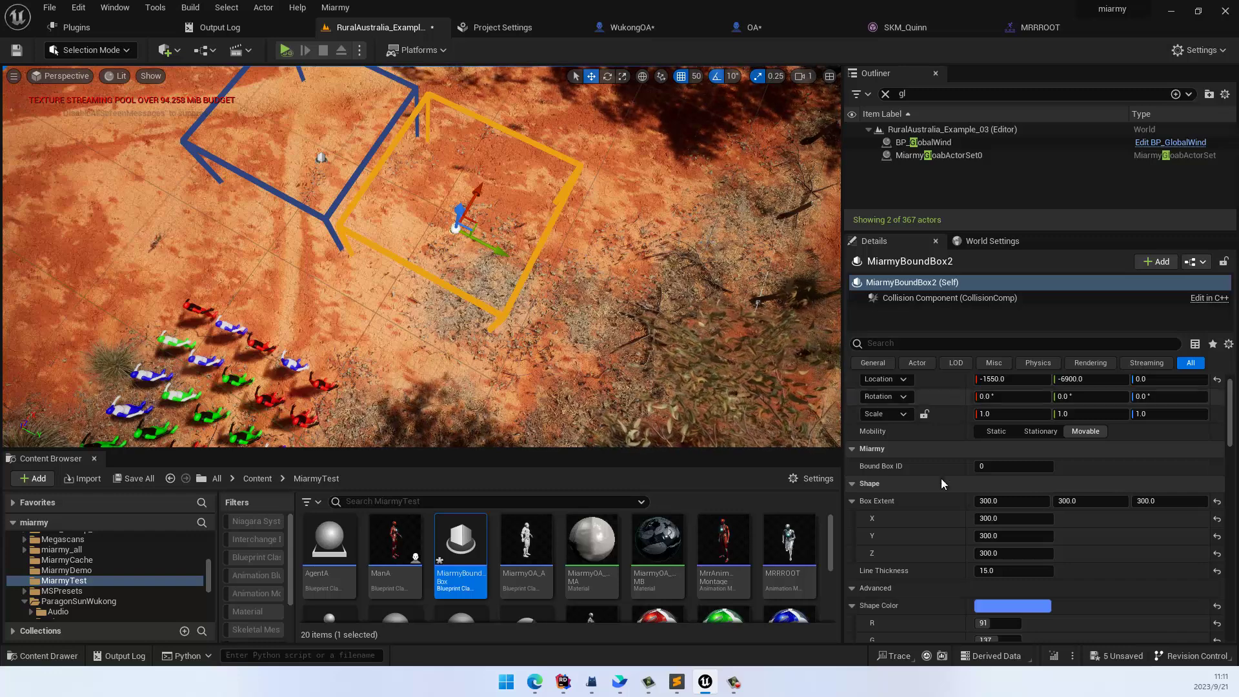
# Step: Set the Bound Box ID to 2 on the copied box and to 1 on the original box
pyautogui.click(999, 466)
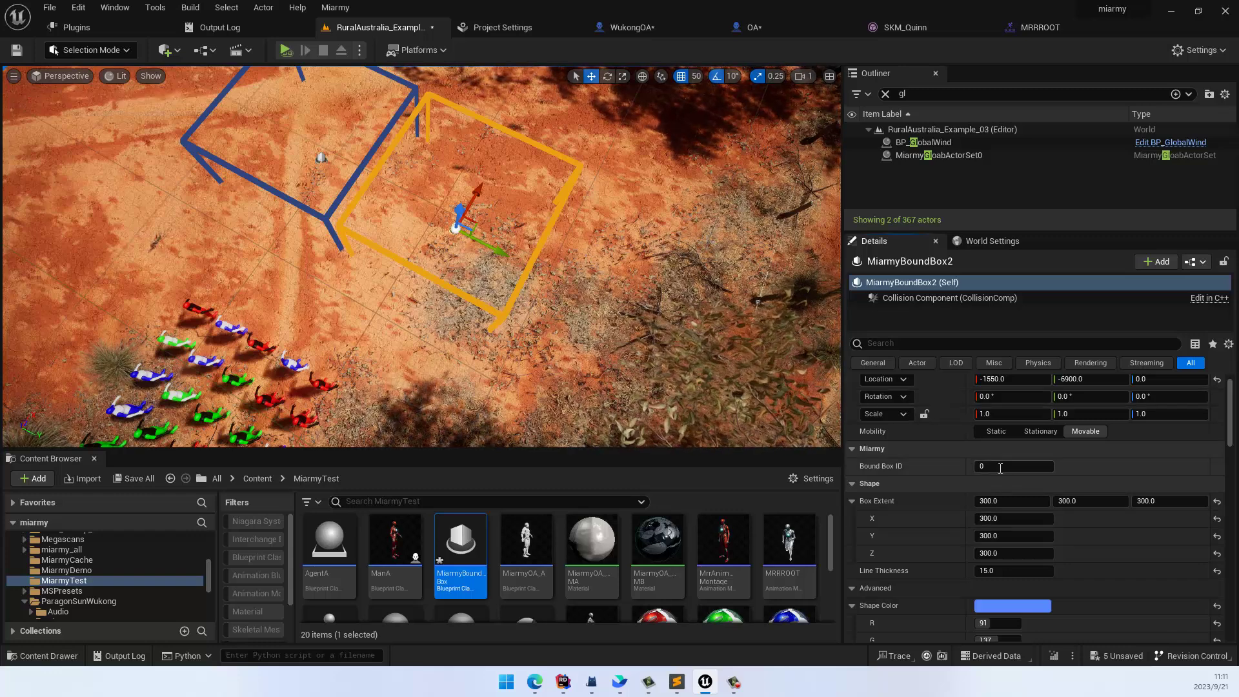
pyautogui.write('2')
pyautogui.press('Return')
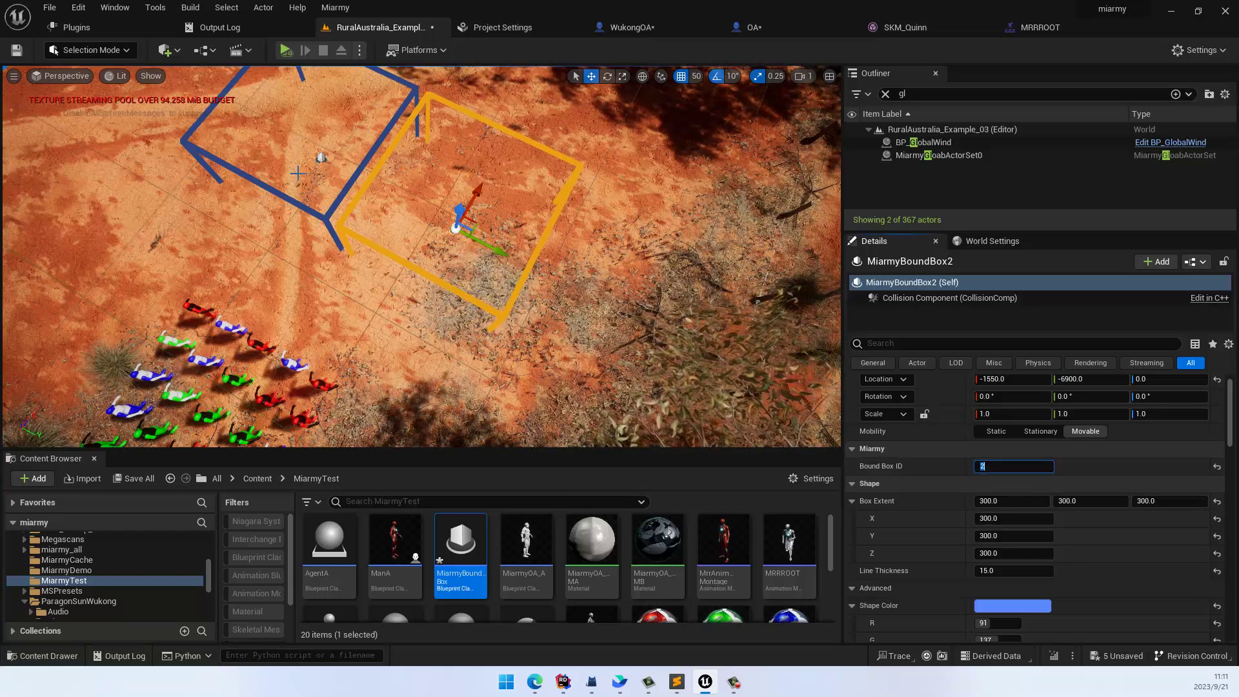
pyautogui.click(353, 187)
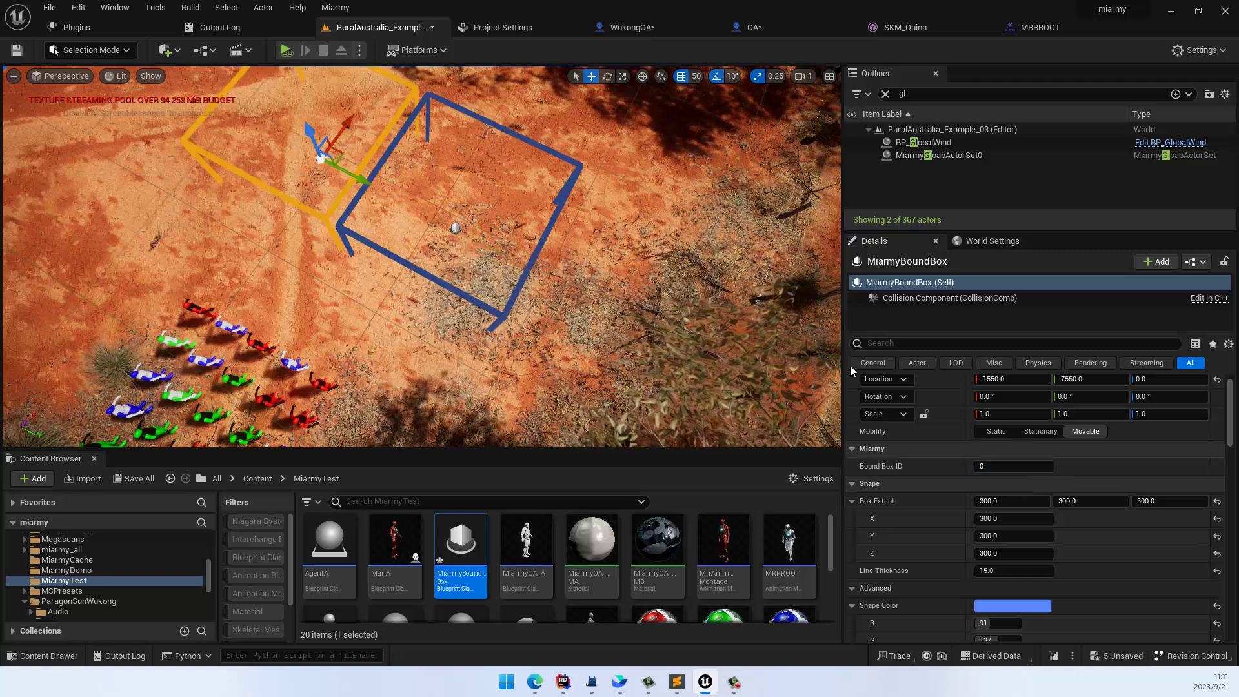
pyautogui.click(988, 467)
pyautogui.write('1')
pyautogui.press('Return')
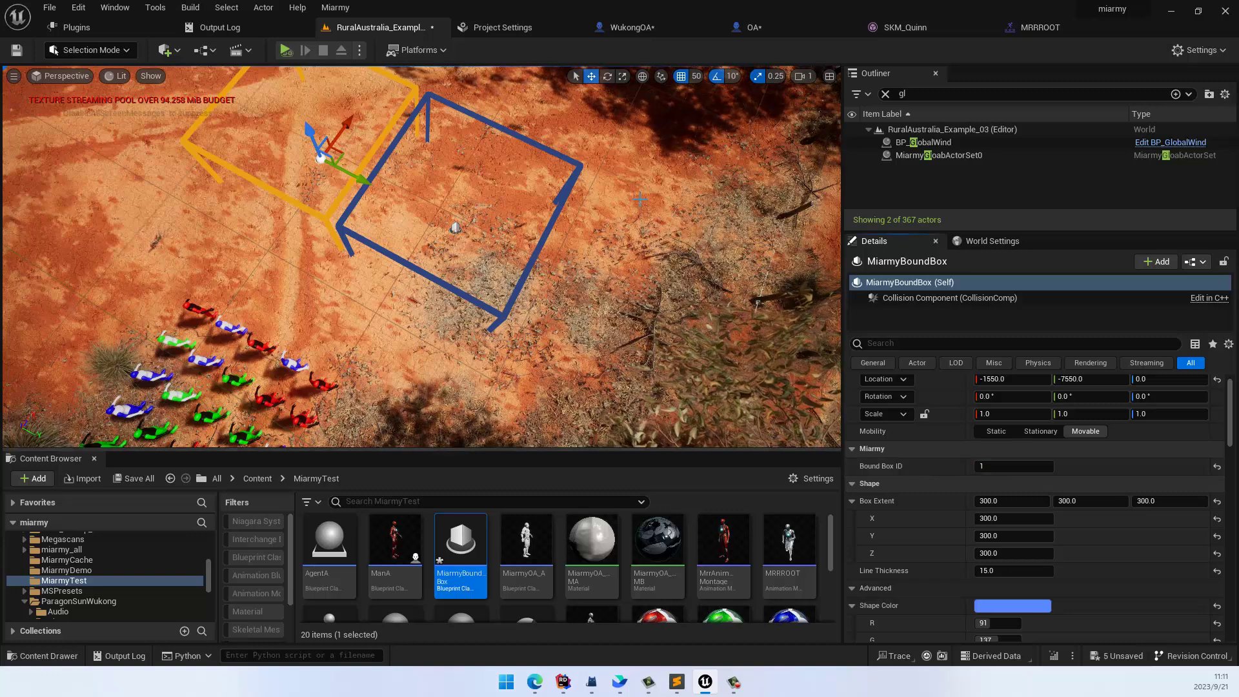
# Step: Change the input condition of OA's Index [0] decision to "(Bound) I'm in bound[1]"
pyautogui.click(769, 29)
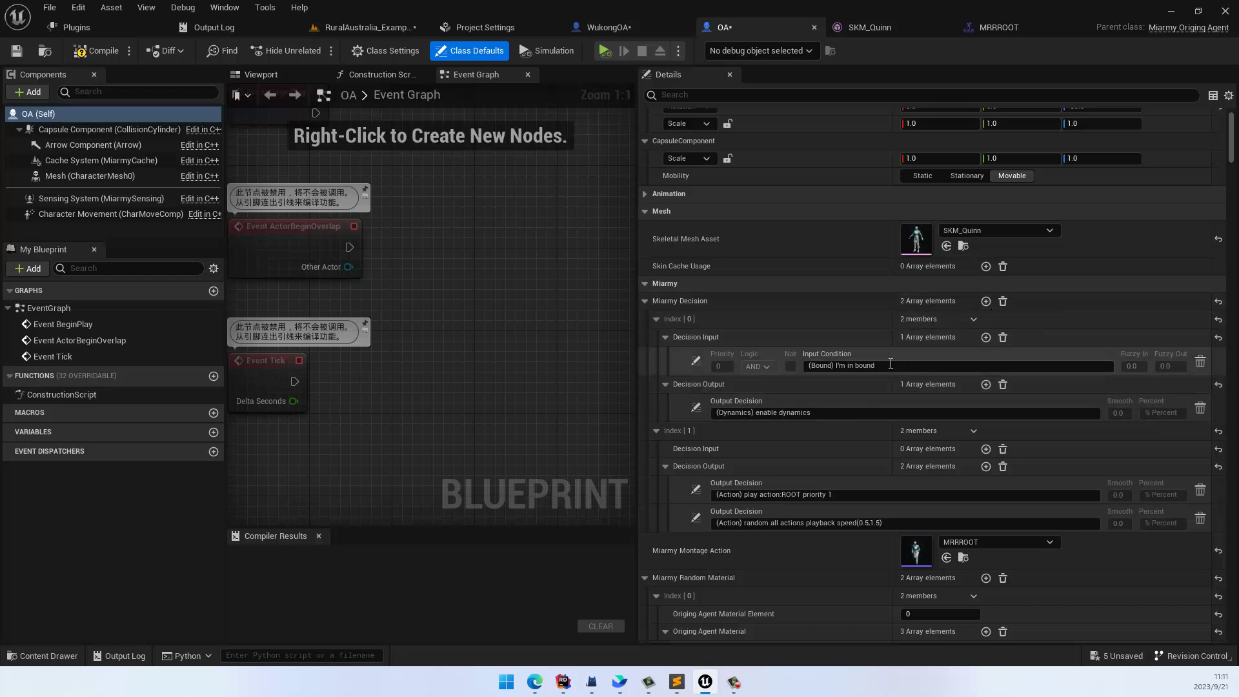
pyautogui.click(695, 360)
pyautogui.moveTo(767, 375)
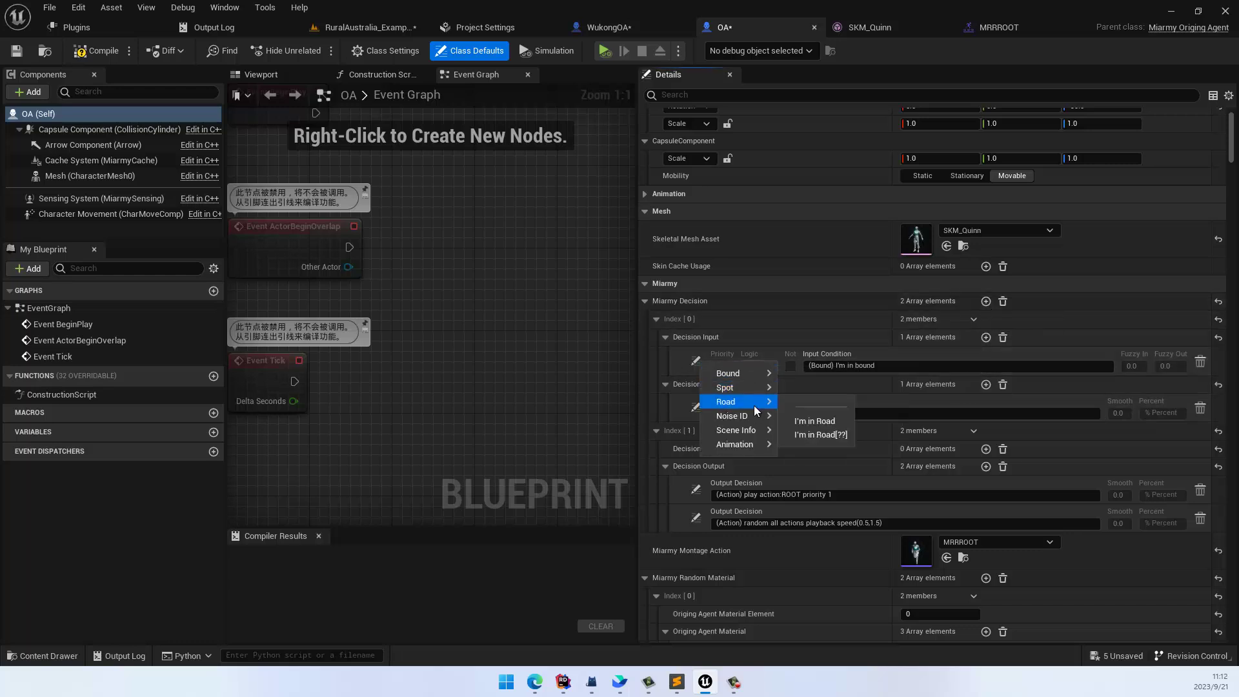
pyautogui.click(814, 406)
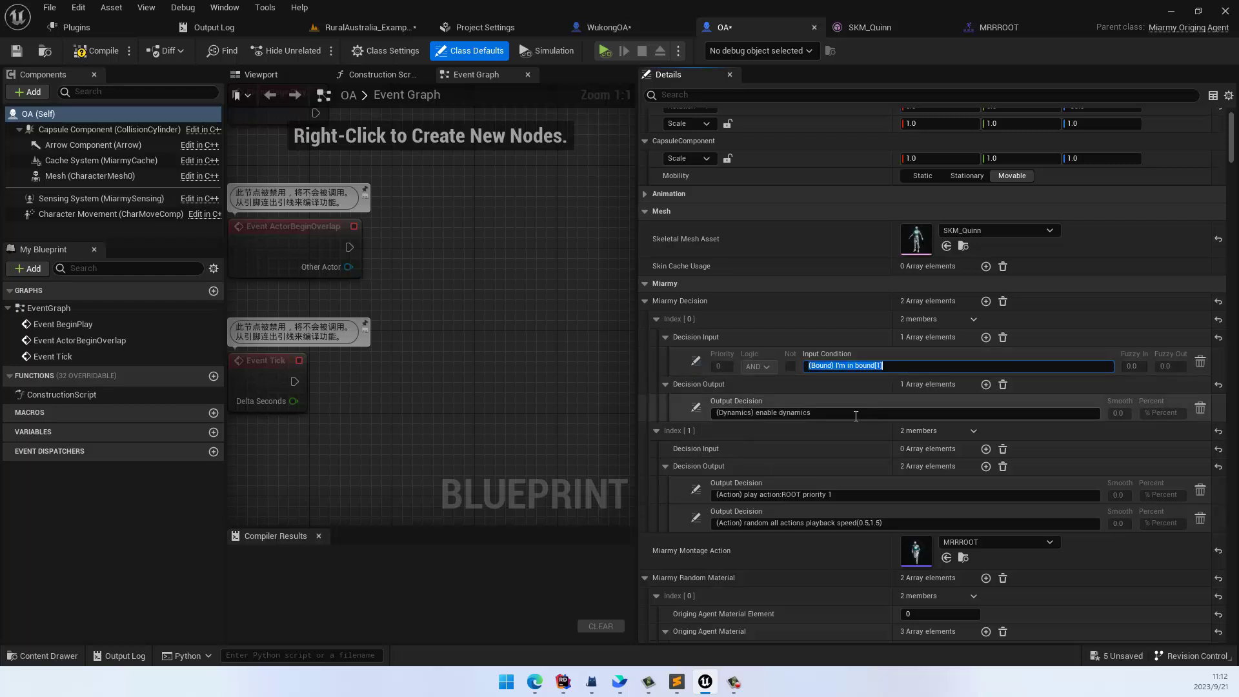
# Step: Add a third Miarmy decision to OA, Index [2], with the input condition "(Bound) I'm in bound[2]"
pyautogui.click(985, 301)
pyautogui.scroll(-1, 893, 380)
pyautogui.click(897, 345)
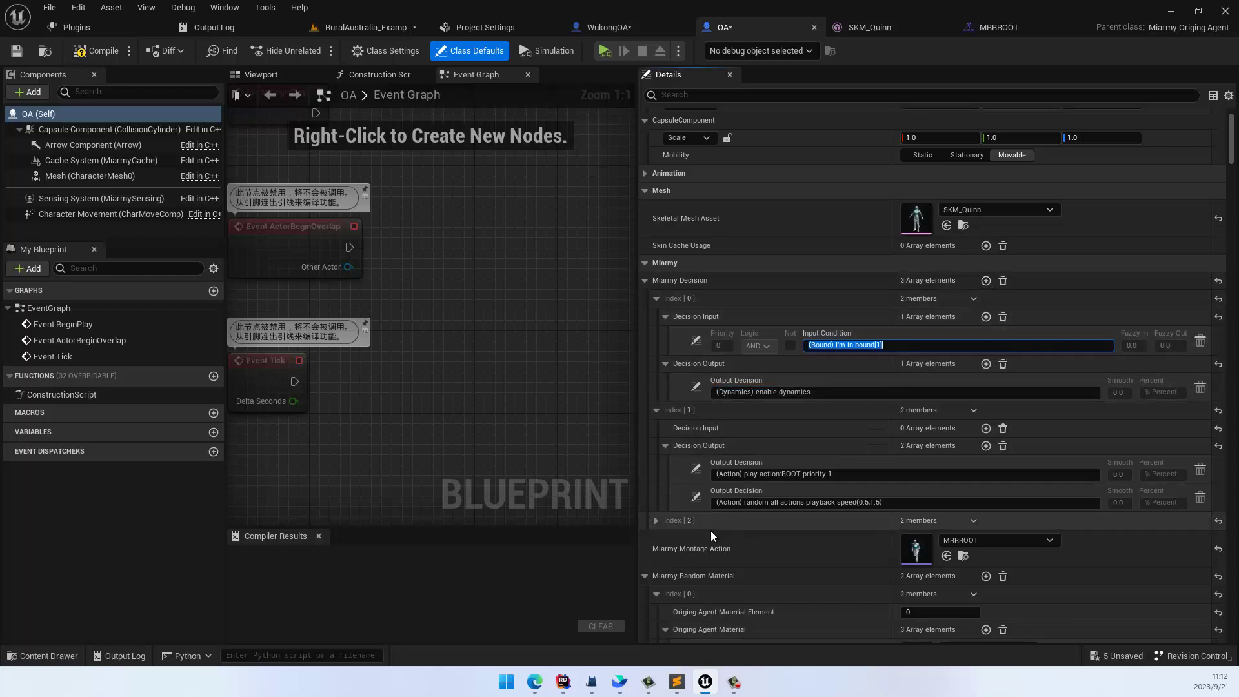
pyautogui.click(655, 520)
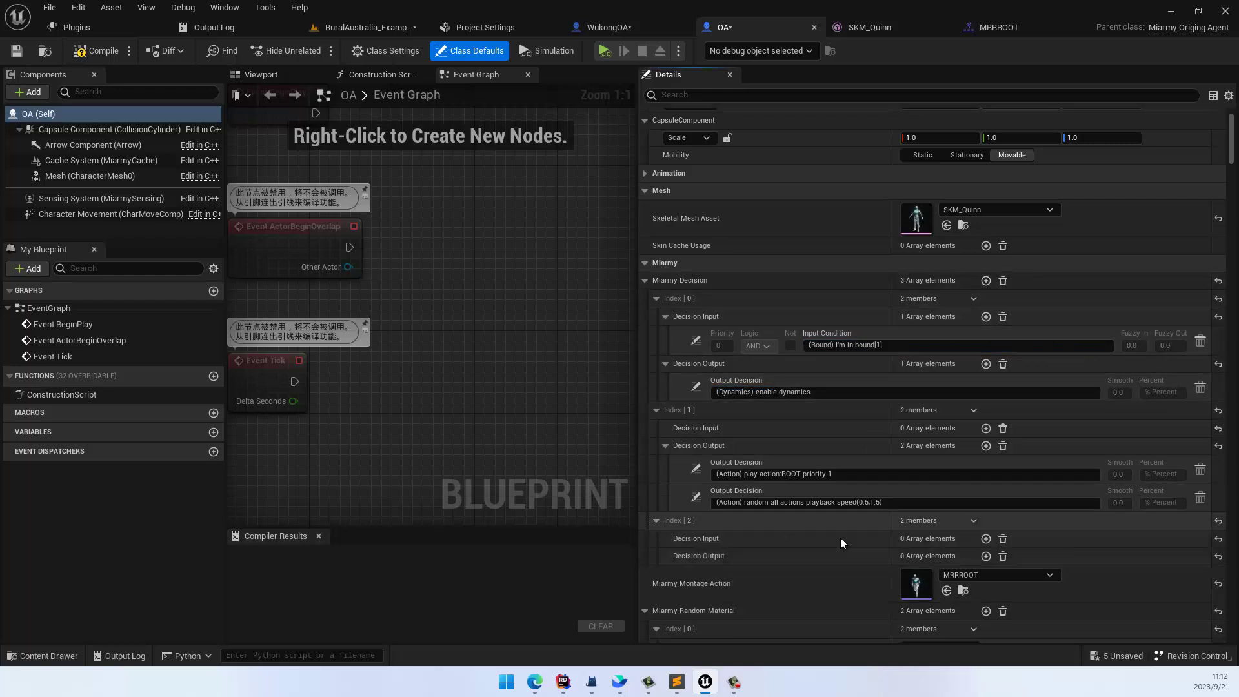
pyautogui.click(986, 538)
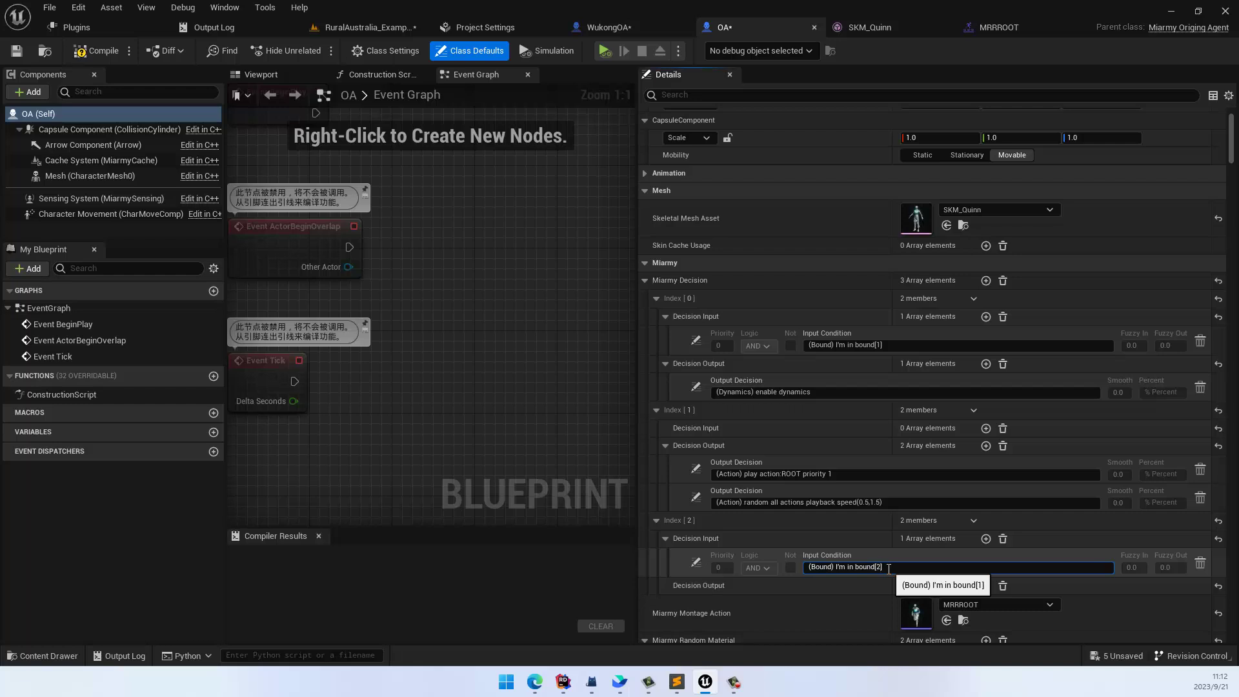
pyautogui.scroll(-1, 888, 569)
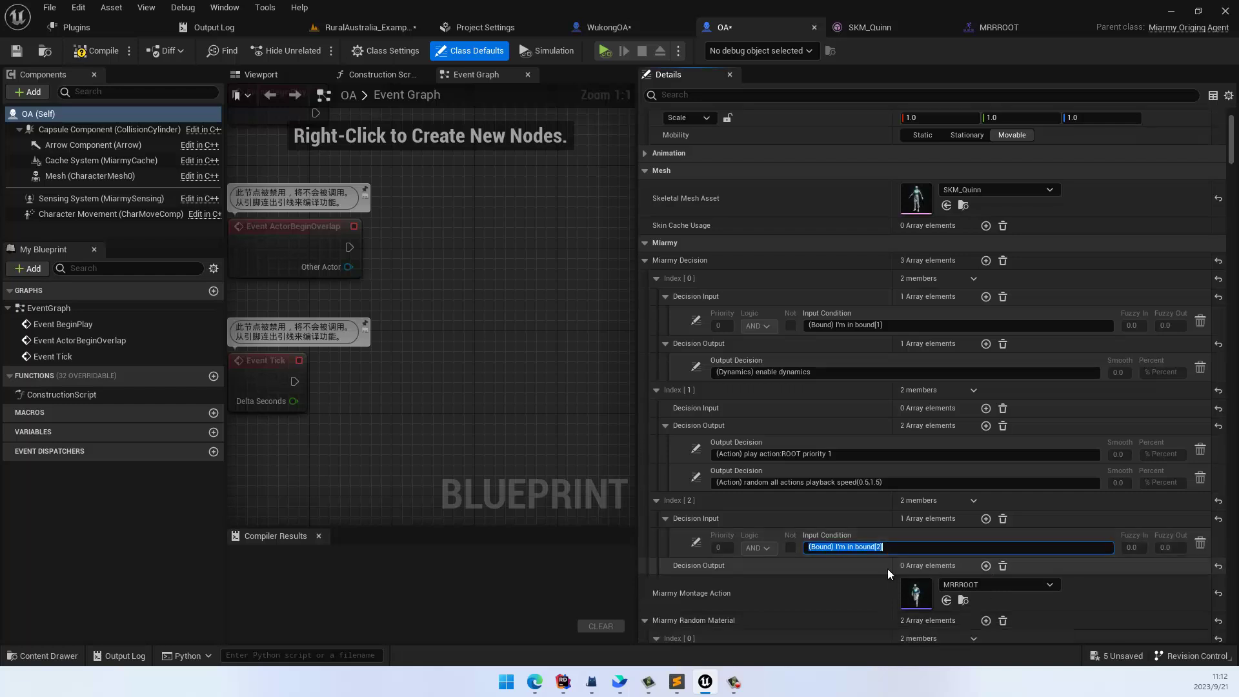
# Step: Add an output to OA's Index [2] decision and set it to "(Visible) hide me"
pyautogui.click(985, 566)
pyautogui.click(695, 588)
pyautogui.moveTo(703, 581)
pyautogui.moveTo(771, 517)
pyautogui.click(817, 525)
pyautogui.click(925, 547)
pyautogui.scroll(-1, 925, 549)
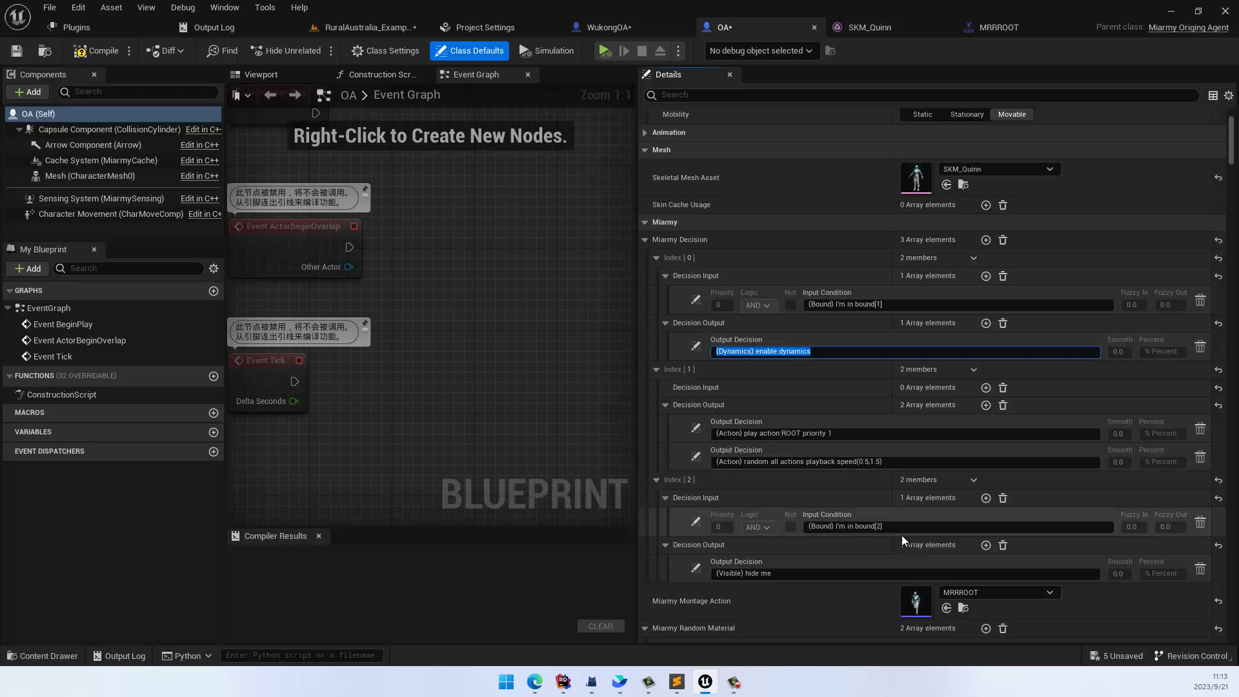
pyautogui.click(810, 573)
pyautogui.click(811, 574)
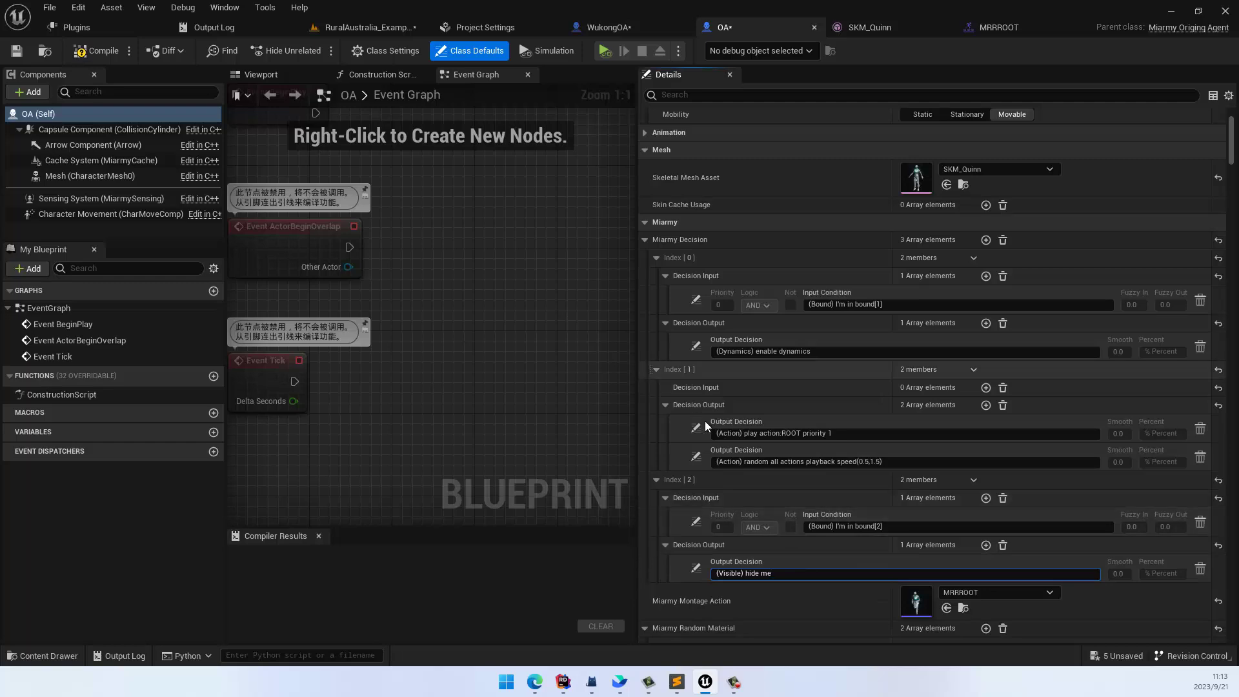
# Step: Simulate the crowd in the level to test both bound boxes' decisions, and stop the simulation
pyautogui.click(367, 29)
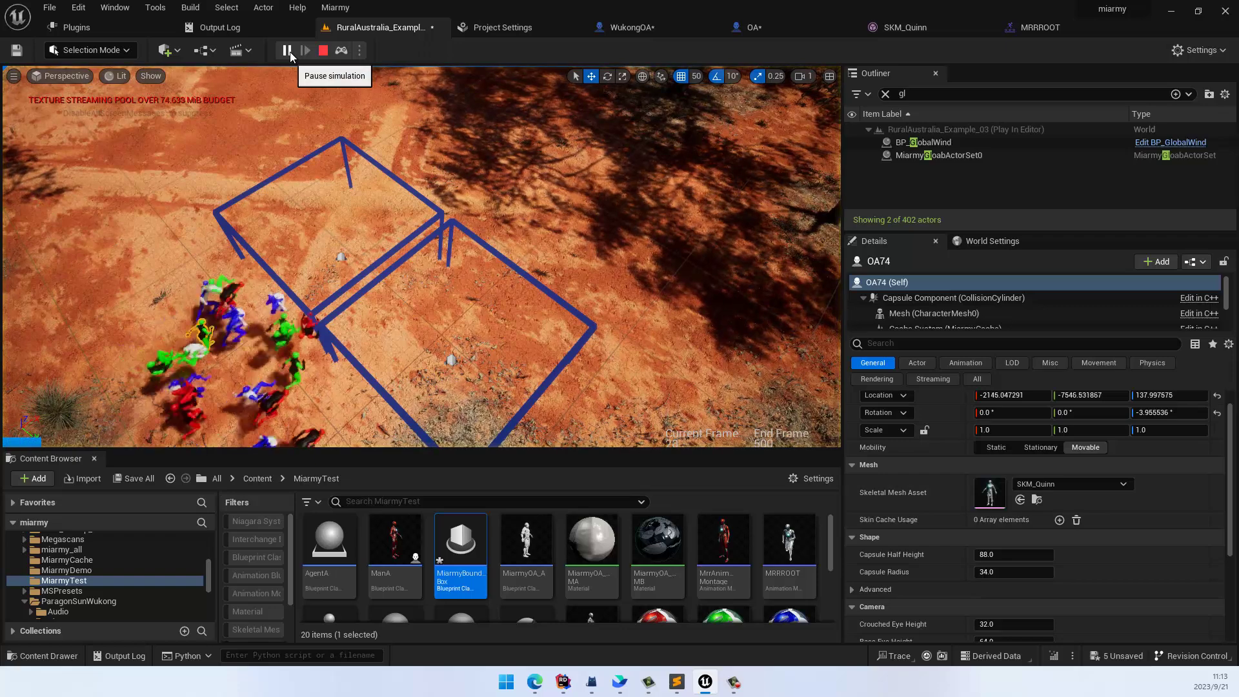
pyautogui.click(323, 50)
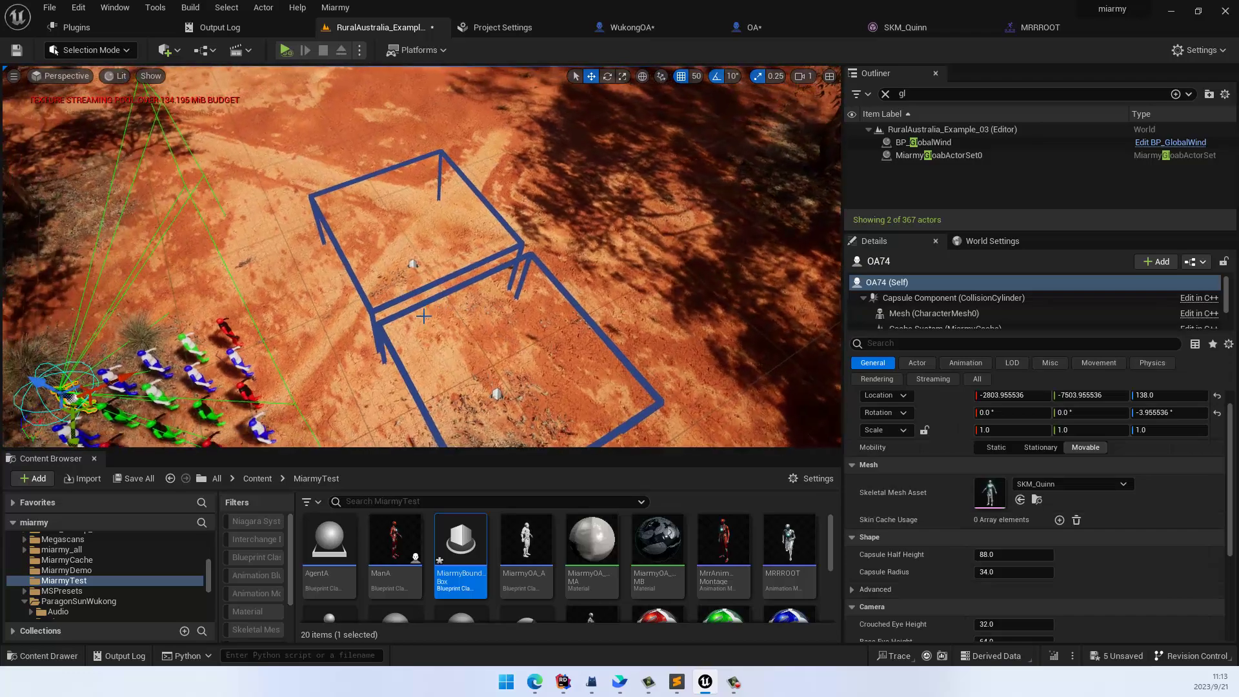